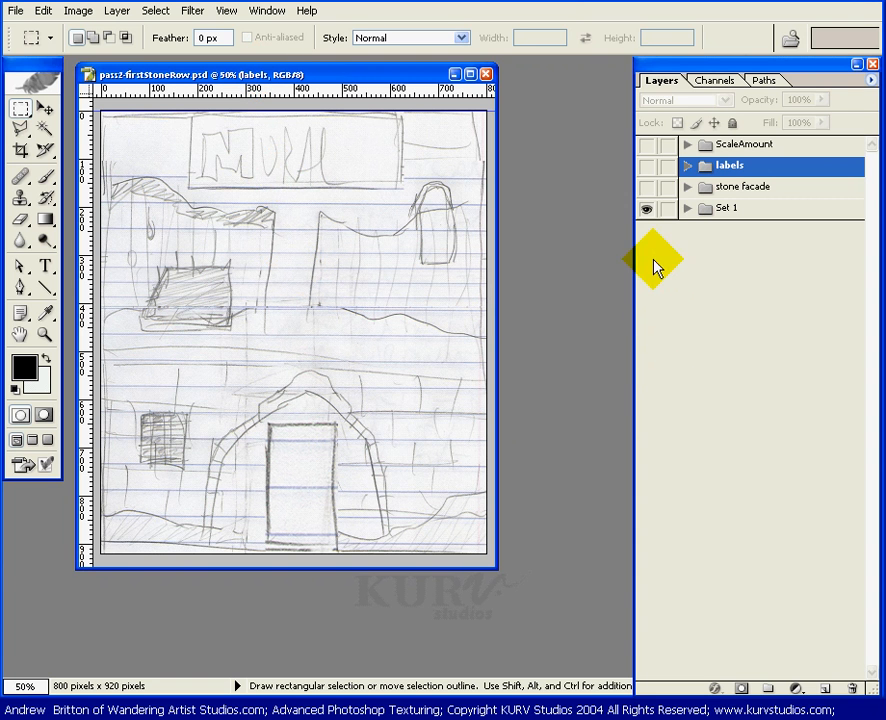
# Show the labels layer group over the sketch and activate the Move tool.
pyautogui.click(647, 206)
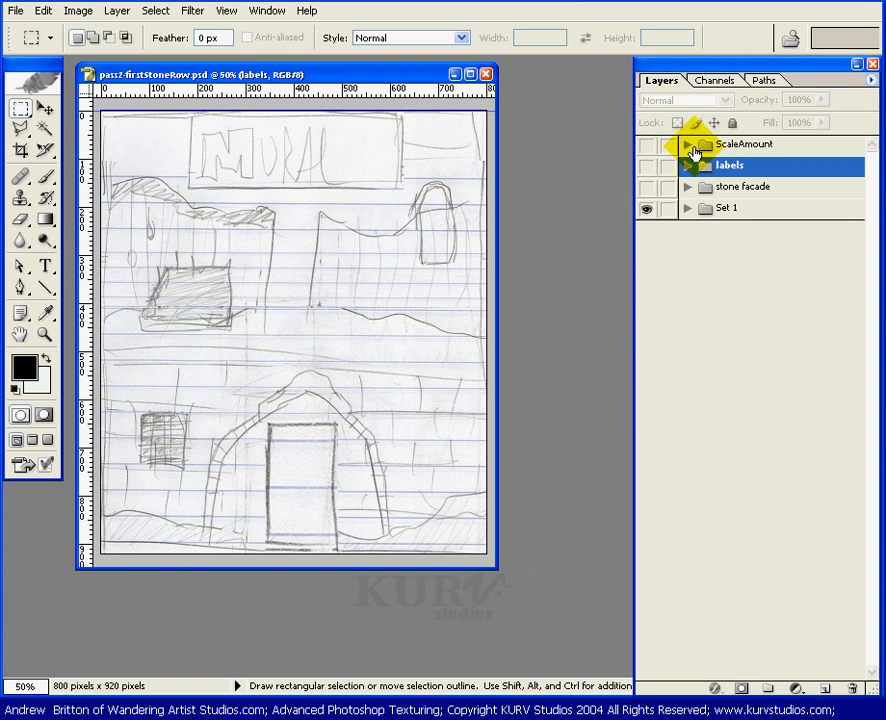
pyautogui.click(647, 170)
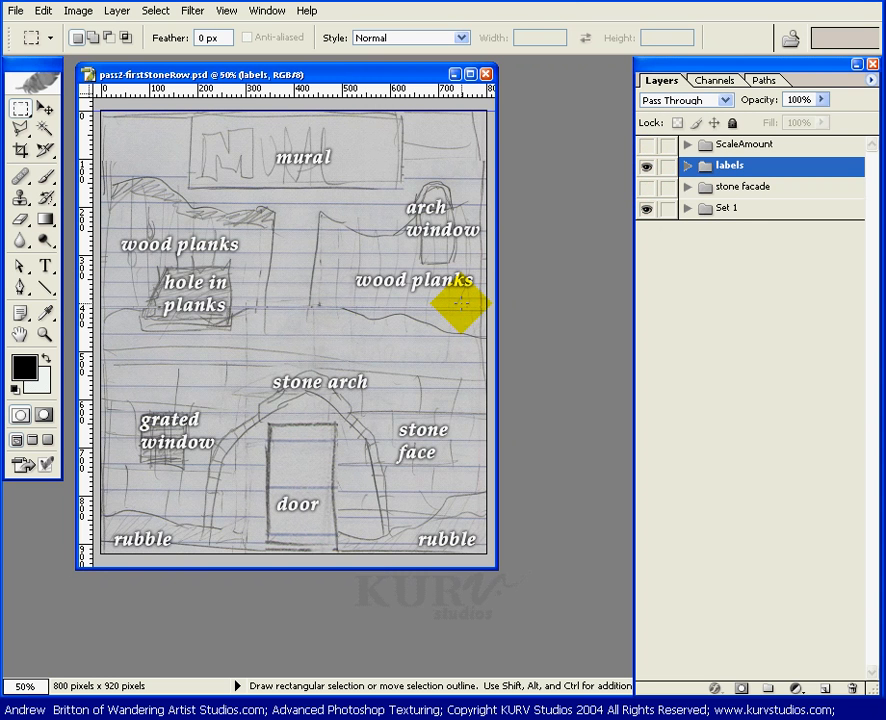
pyautogui.press('v')
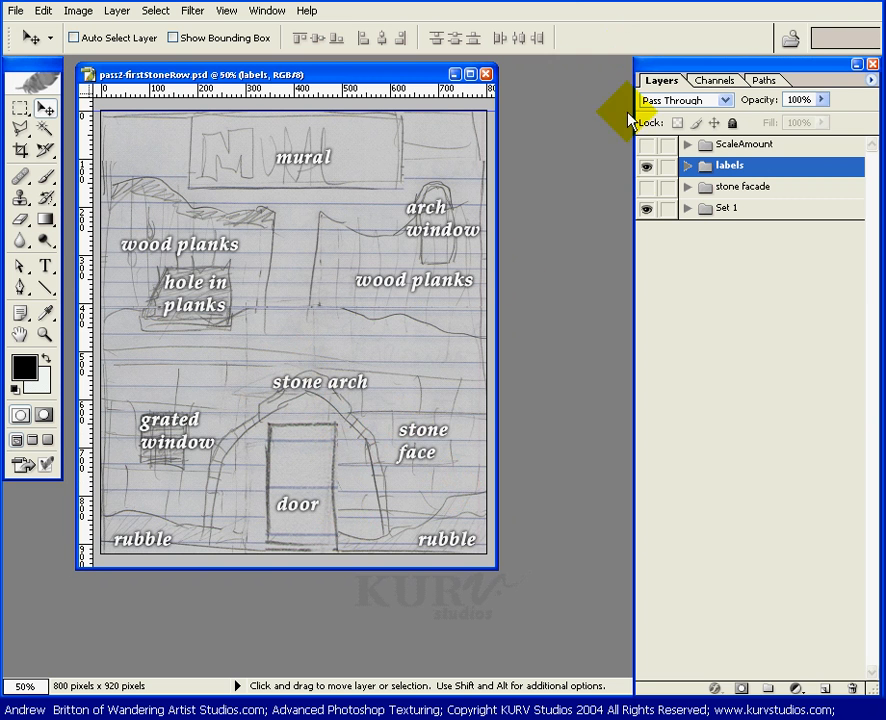
# Hide the labels layer group and show the ScaleAmount group over the sketch.
pyautogui.click(646, 166)
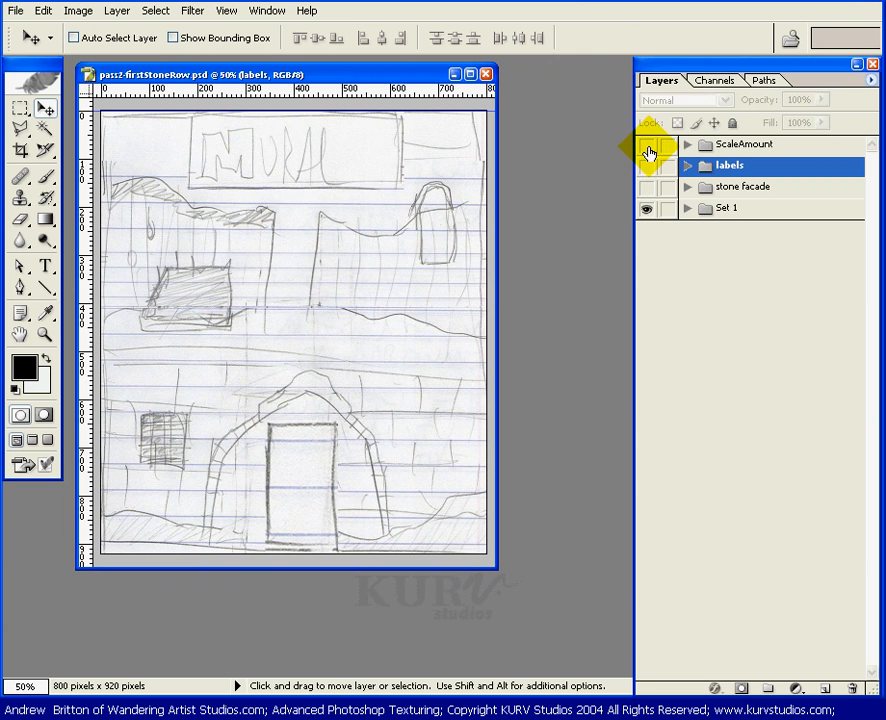
pyautogui.click(646, 146)
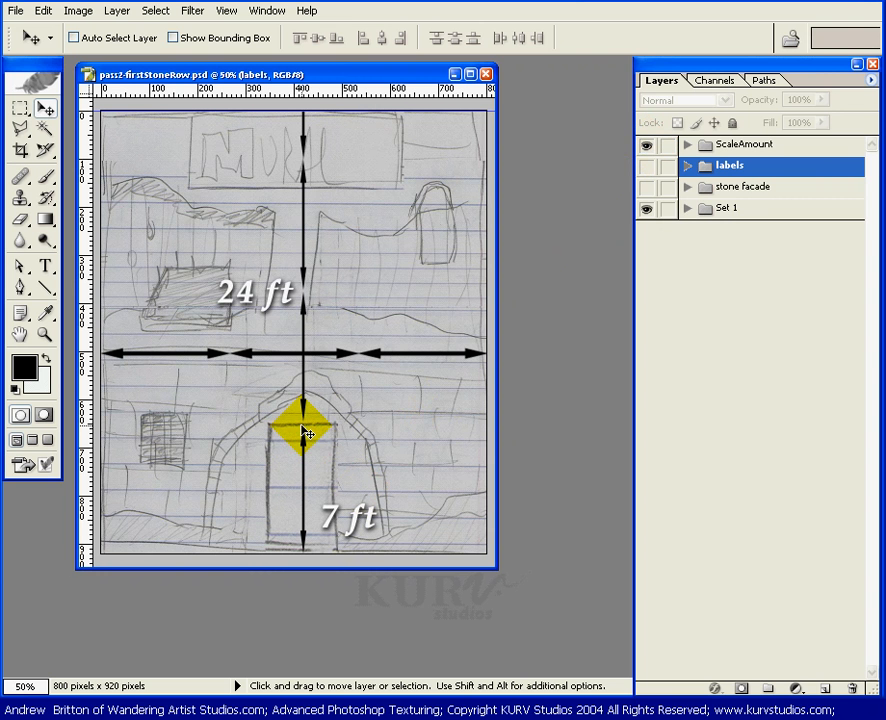
pyautogui.moveTo(306, 433); pyautogui.dragTo(454, 350)
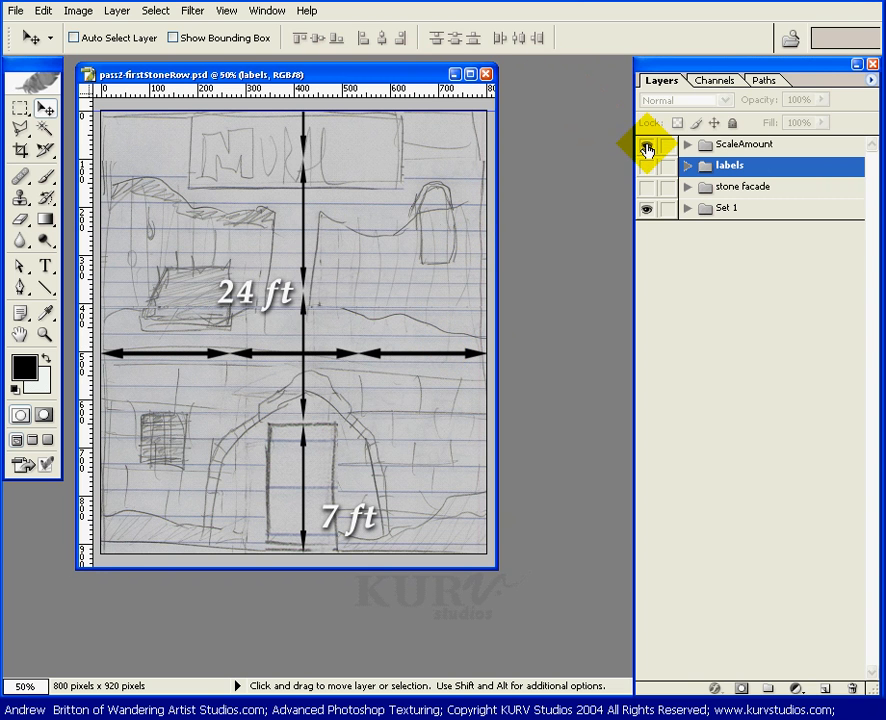
# Open the File Browser and move the toolbox and Layers palette off its window.
pyautogui.click(790, 40)
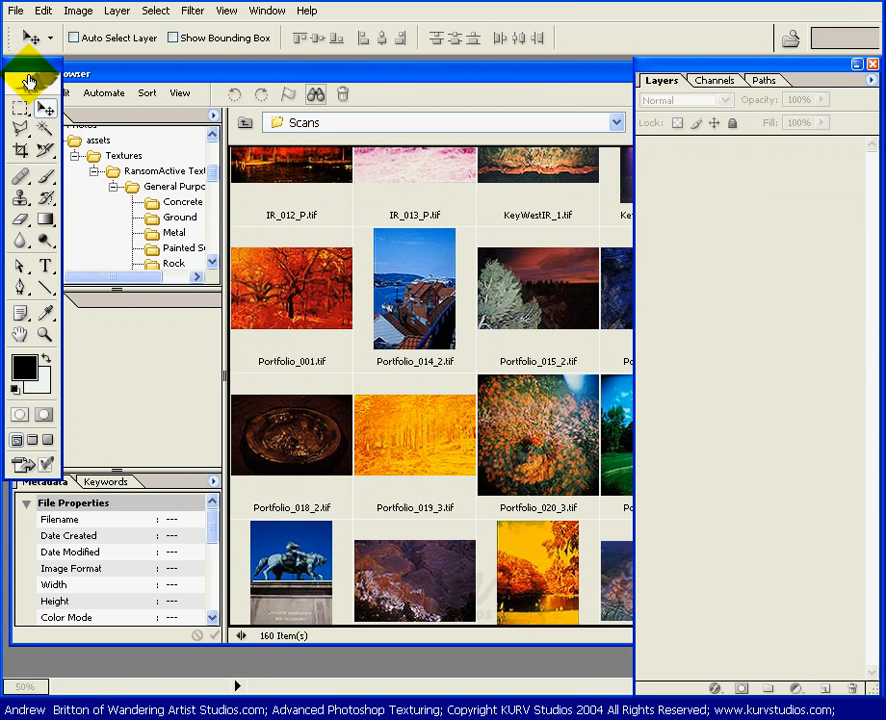
pyautogui.moveTo(31, 65); pyautogui.dragTo(0, 65)
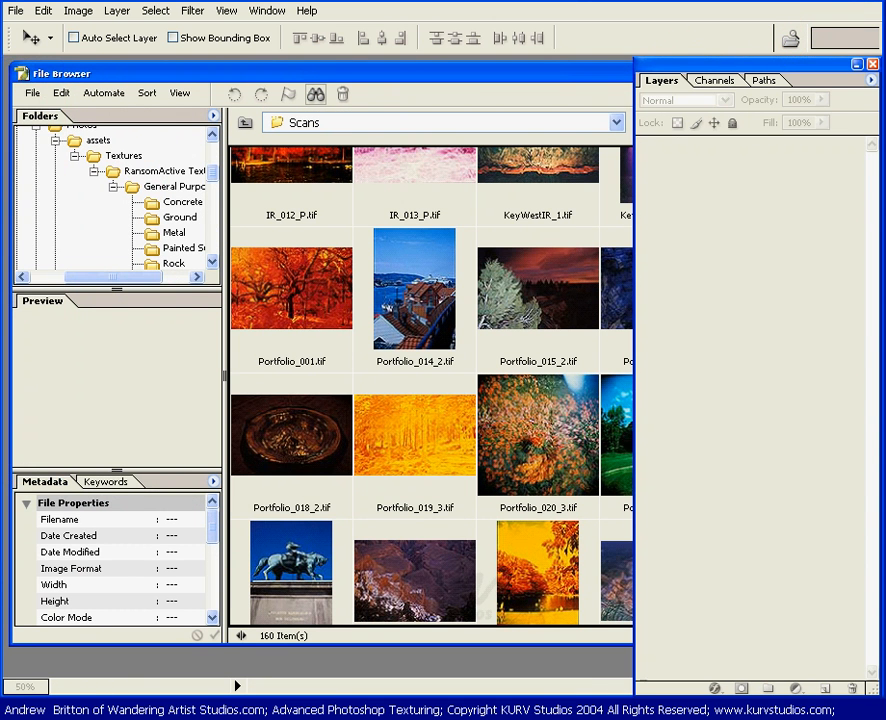
pyautogui.moveTo(744, 64); pyautogui.dragTo(885, 66)
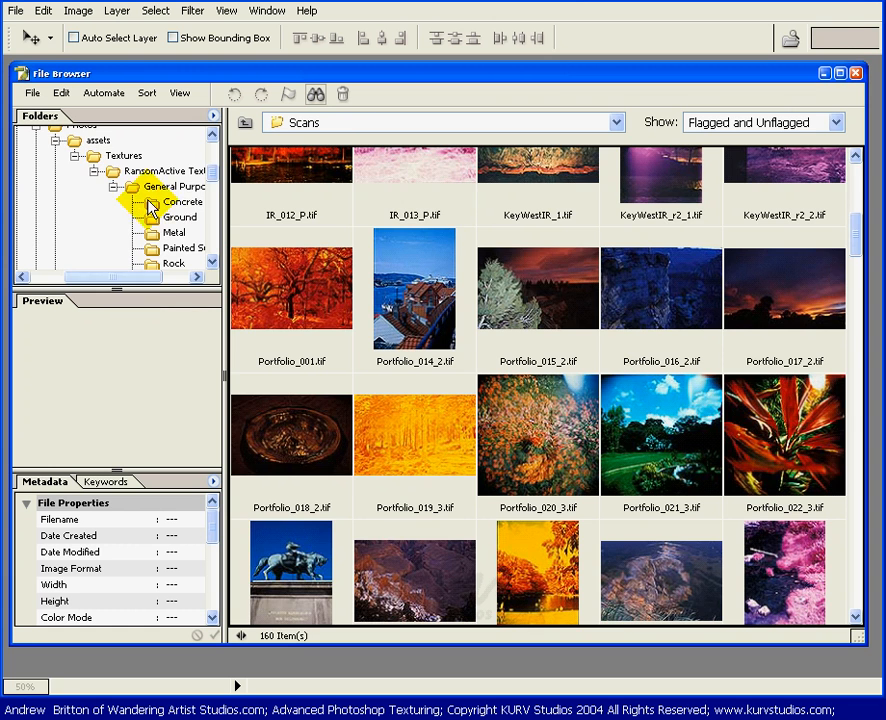
# Browse to the Stone folder inside the General Purpose textures, briefly moving the File Browser off the sketch for comparison.
pyautogui.click(147, 188)
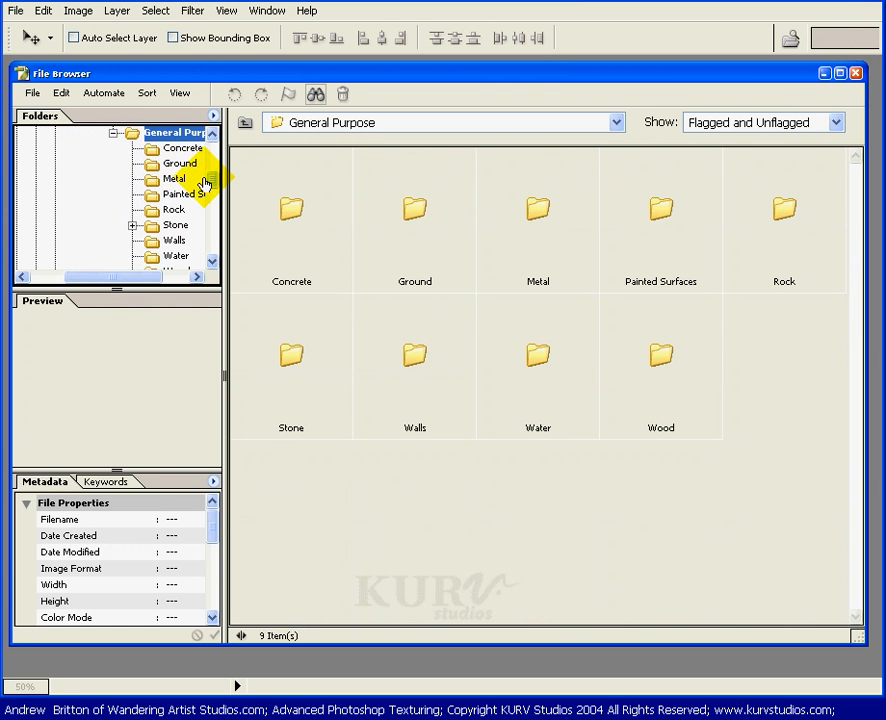
pyautogui.moveTo(207, 76); pyautogui.dragTo(529, 452)
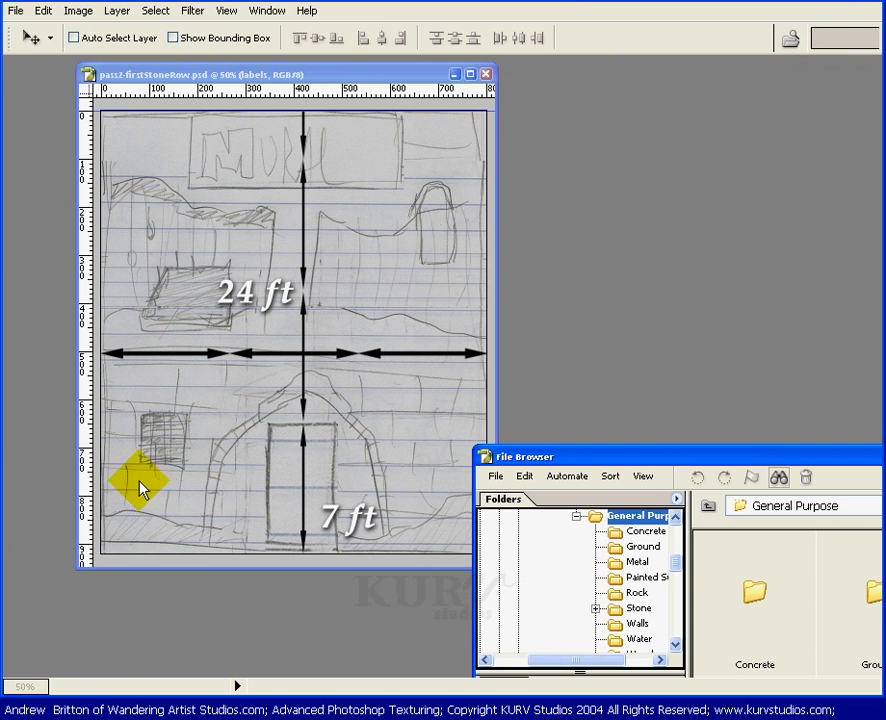
pyautogui.moveTo(550, 463); pyautogui.dragTo(104, 89)
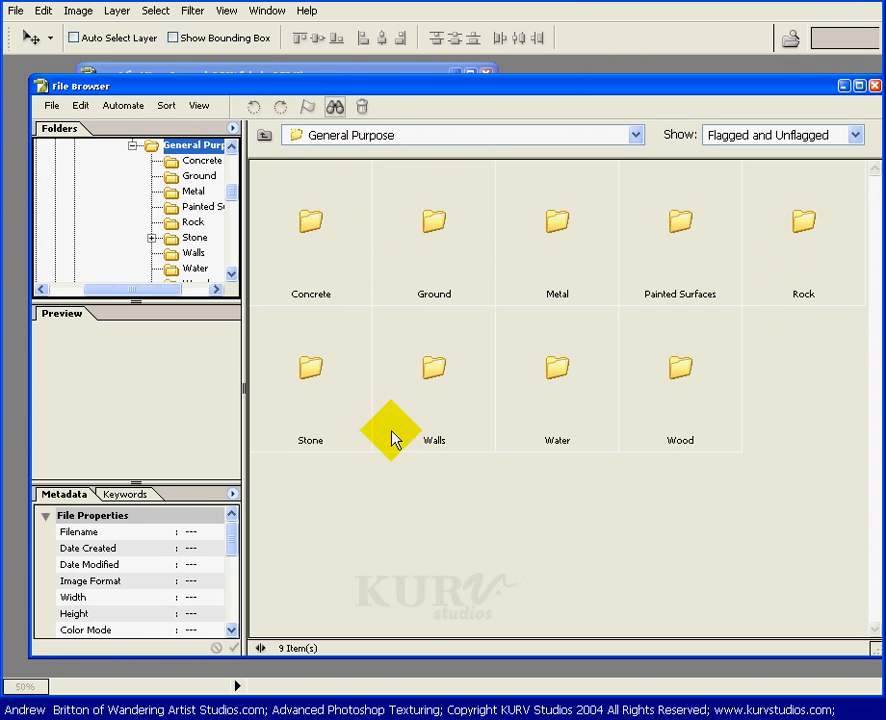
pyautogui.click(311, 362)
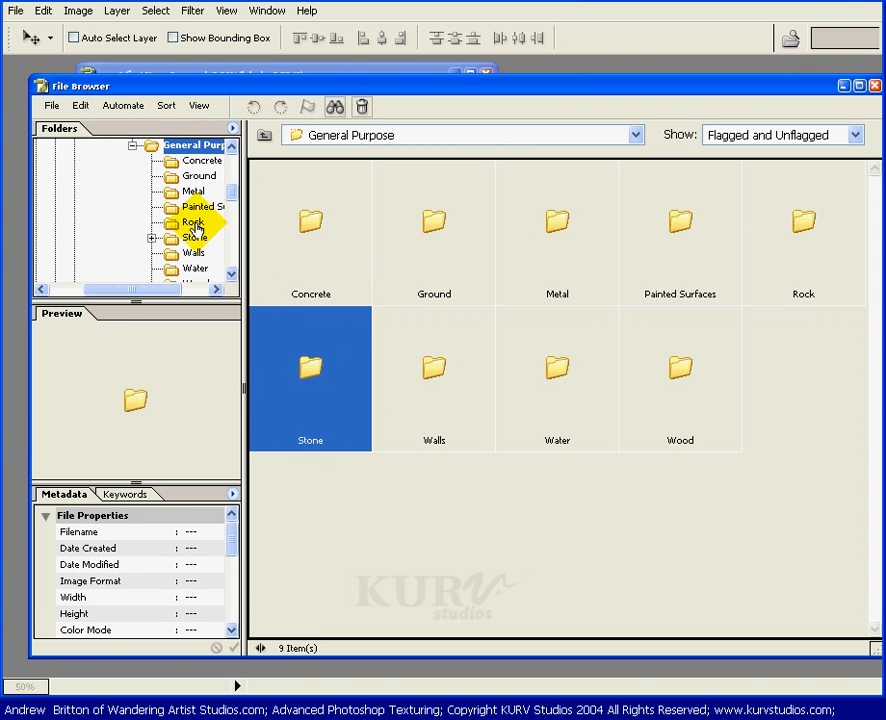
pyautogui.click(192, 239)
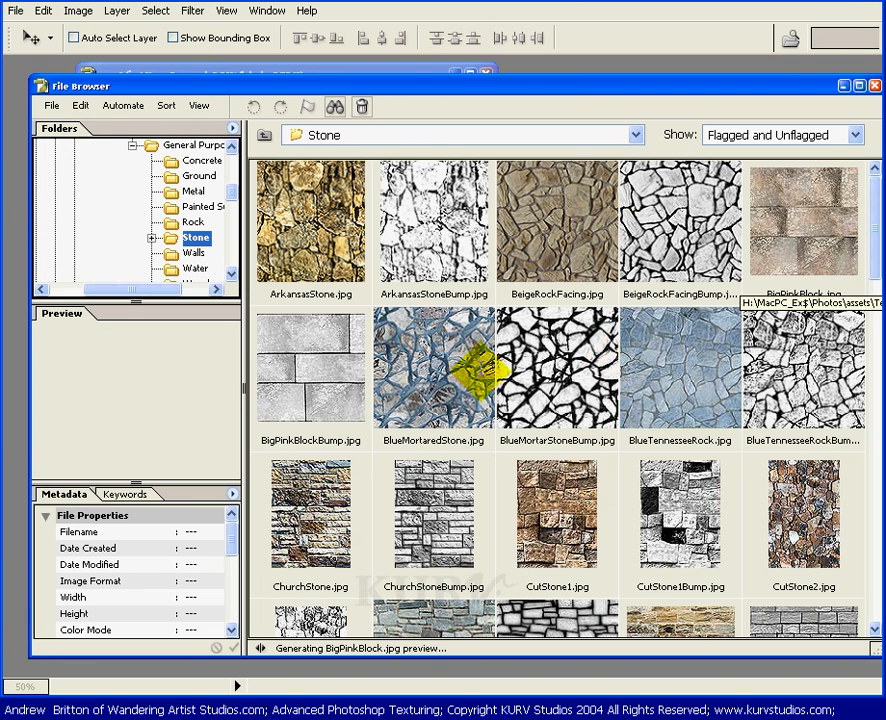
# Preview ArkansasStone.jpg and examine its metadata, including the file properties and the IPTC section.
pyautogui.moveTo(231, 540)
pyautogui.mouseDown()
pyautogui.moveTo(235, 575)
pyautogui.moveTo(232, 545)
pyautogui.mouseUp()
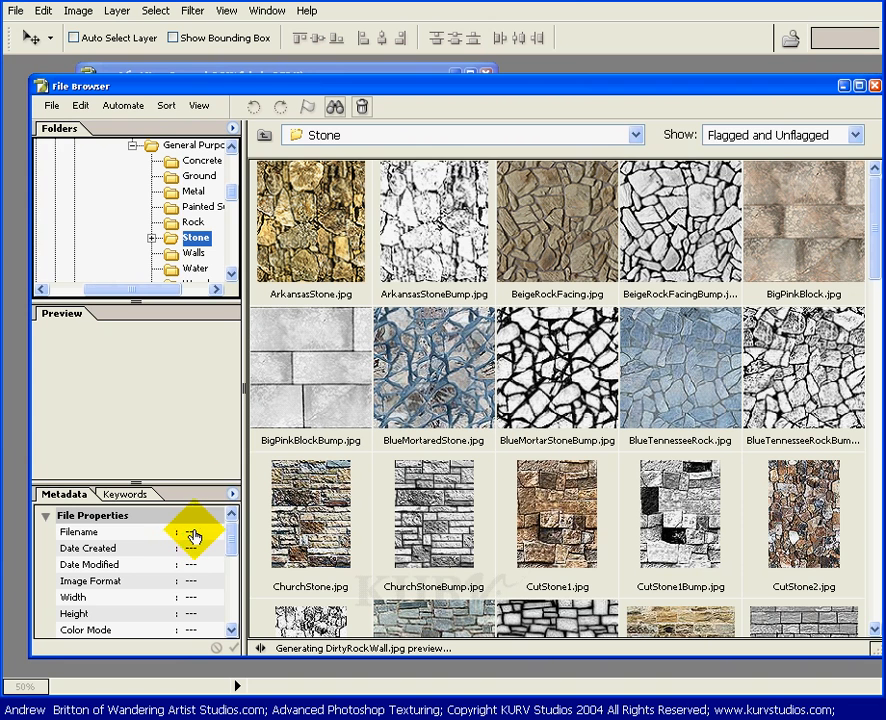
pyautogui.click(326, 247)
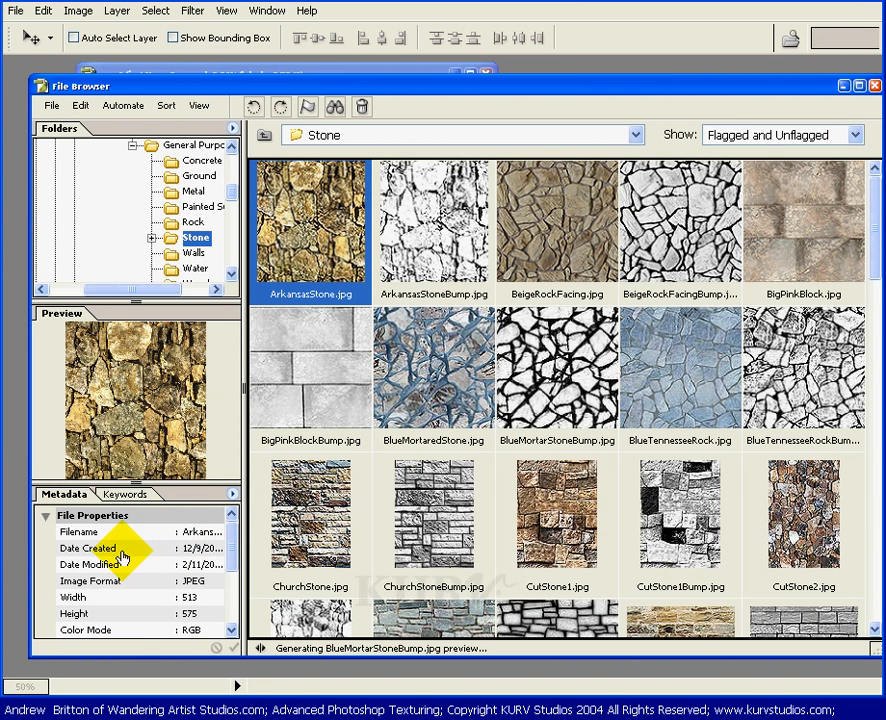
pyautogui.moveTo(231, 547); pyautogui.dragTo(238, 608)
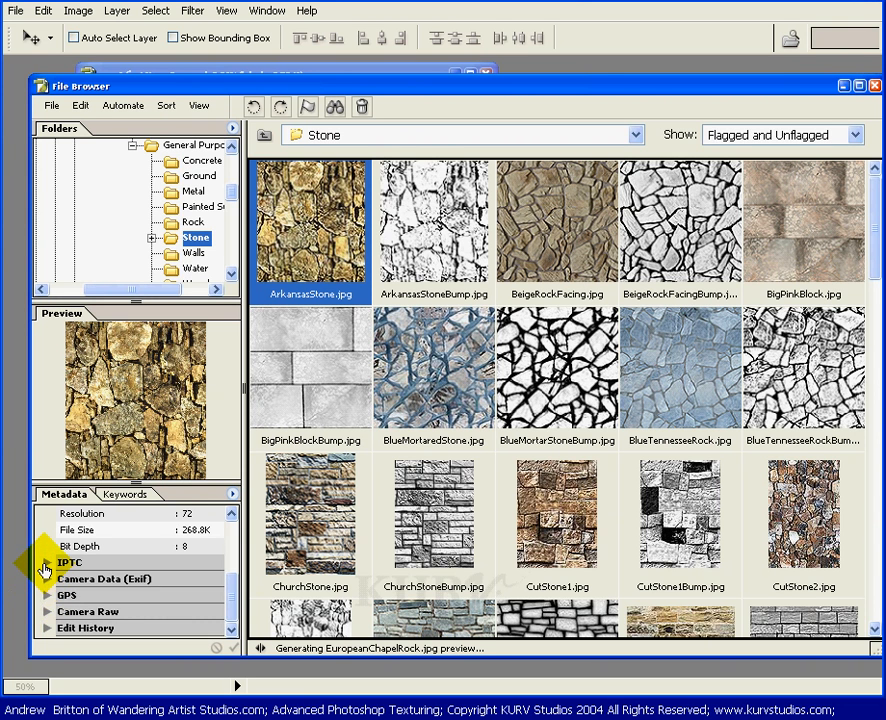
pyautogui.click(46, 563)
pyautogui.moveTo(229, 558)
pyautogui.mouseDown()
pyautogui.moveTo(240, 603)
pyautogui.moveTo(227, 548)
pyautogui.moveTo(227, 566)
pyautogui.mouseUp()
pyautogui.click(46, 560)
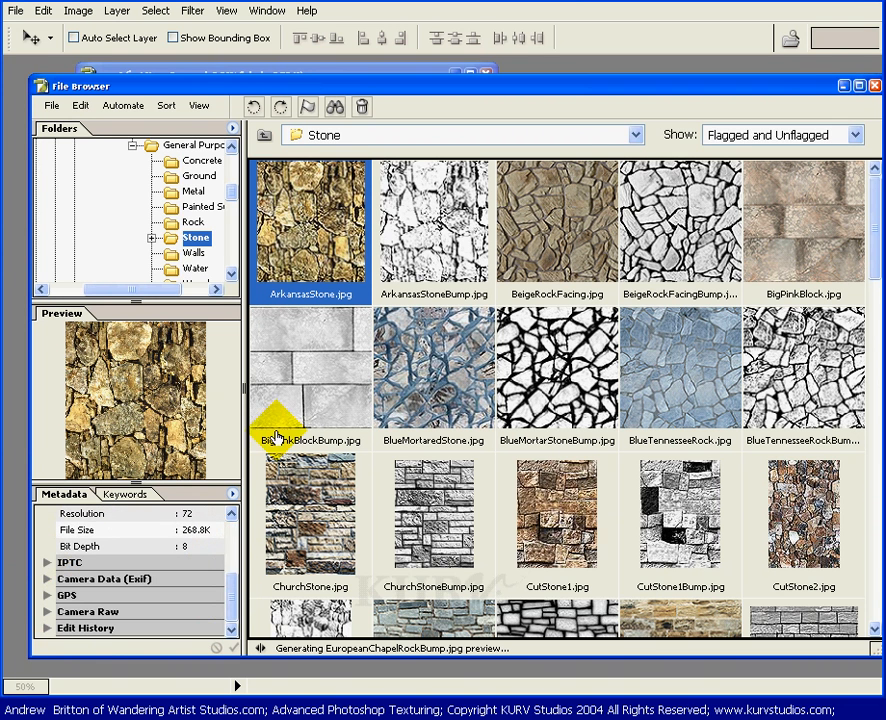
pyautogui.moveTo(237, 590); pyautogui.dragTo(224, 538)
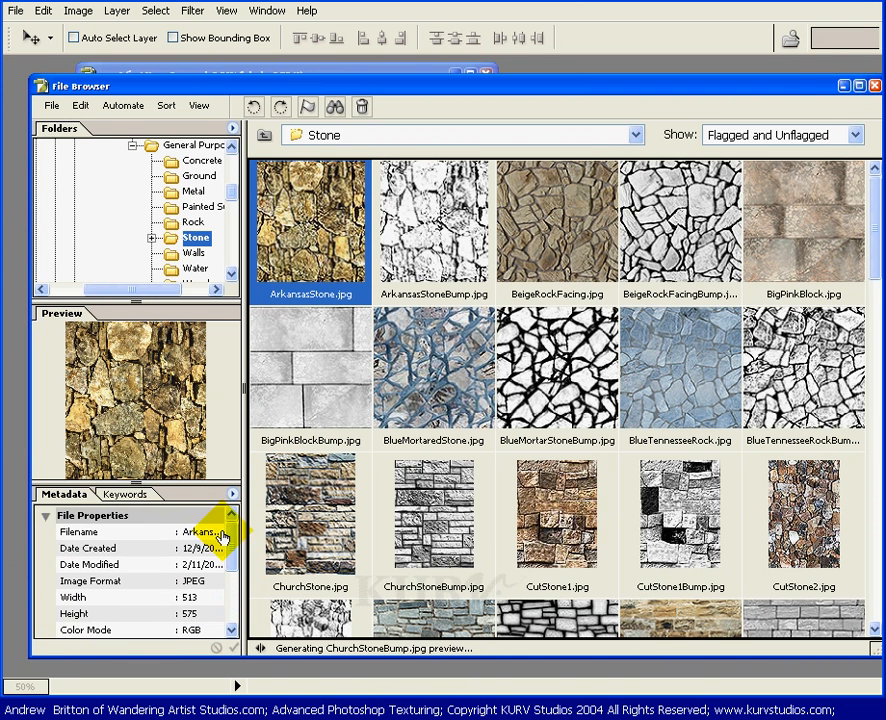
# Review the keywords assigned to ArkansasStone.jpg and return to its metadata.
pyautogui.click(138, 495)
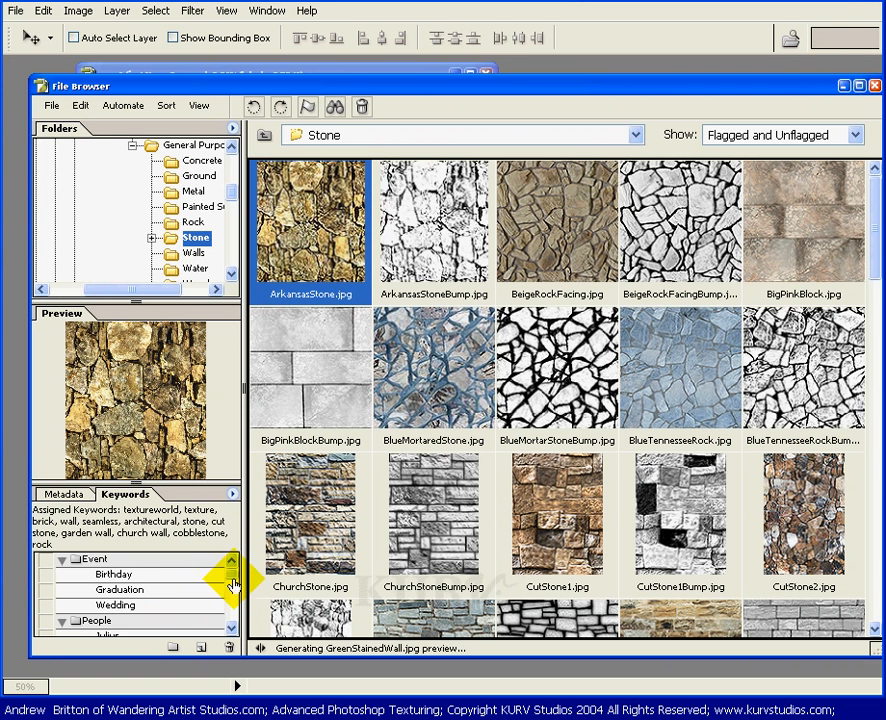
pyautogui.moveTo(230, 582)
pyautogui.mouseDown()
pyautogui.moveTo(230, 626)
pyautogui.moveTo(230, 578)
pyautogui.mouseUp()
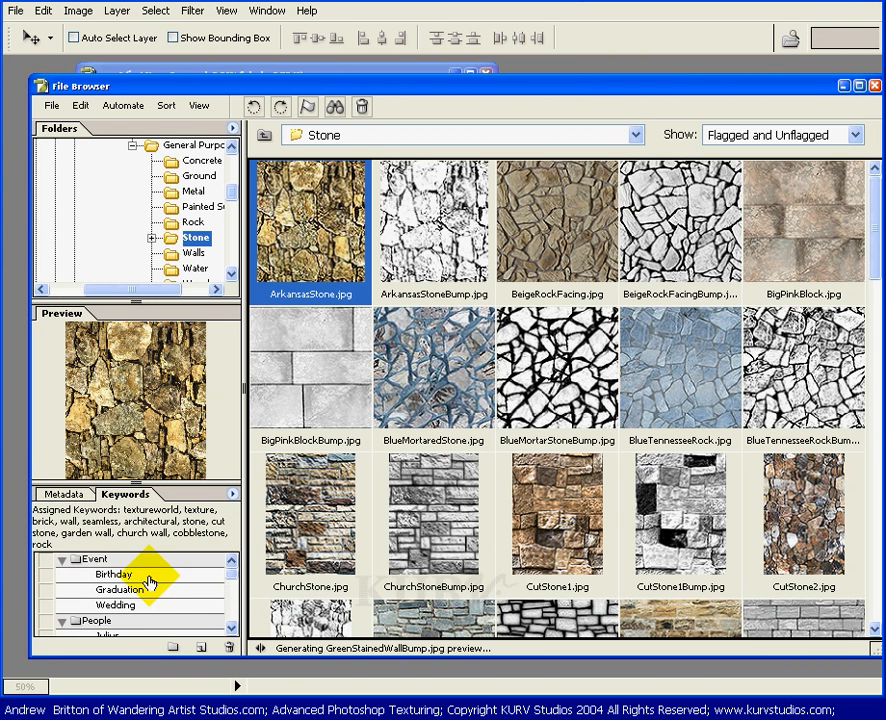
pyautogui.click(63, 494)
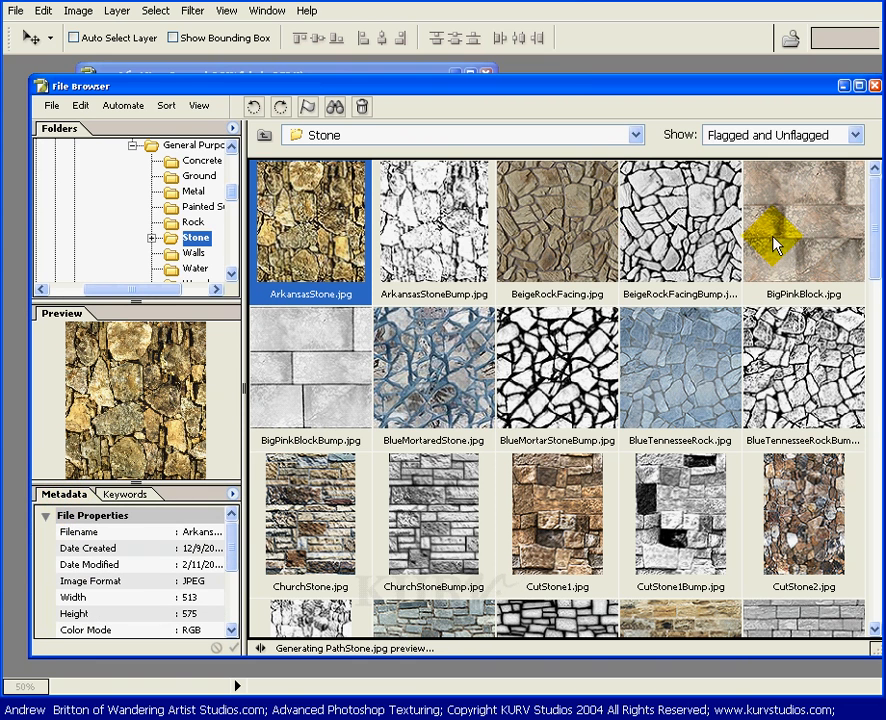
# Find StoneHearth.jpg in the Stone folder and open it as its own document beside the sketch.
pyautogui.moveTo(875, 215); pyautogui.dragTo(880, 543)
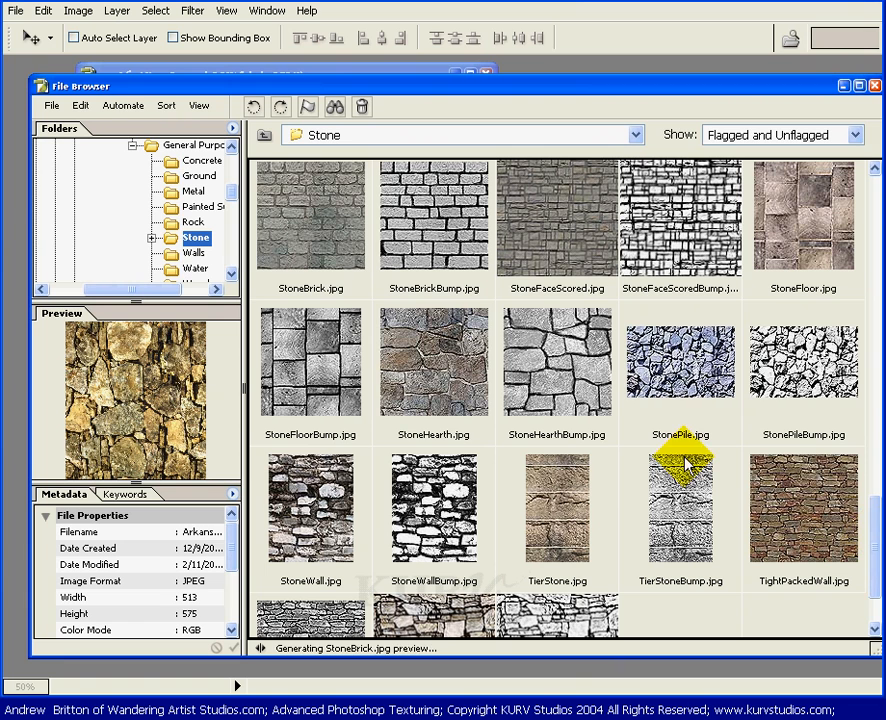
pyautogui.click(424, 370)
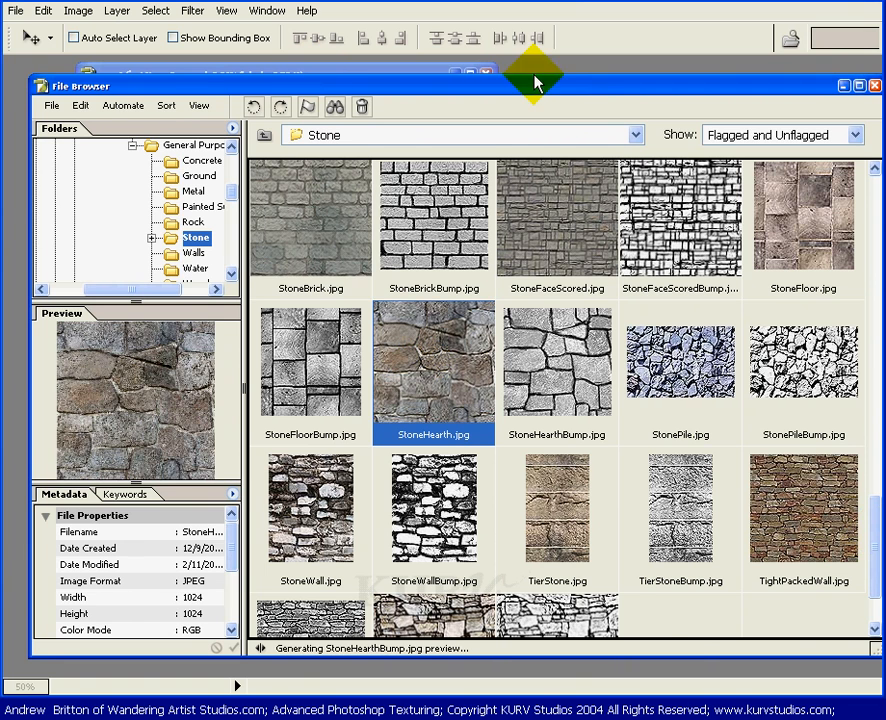
pyautogui.moveTo(535, 80); pyautogui.dragTo(640, 72)
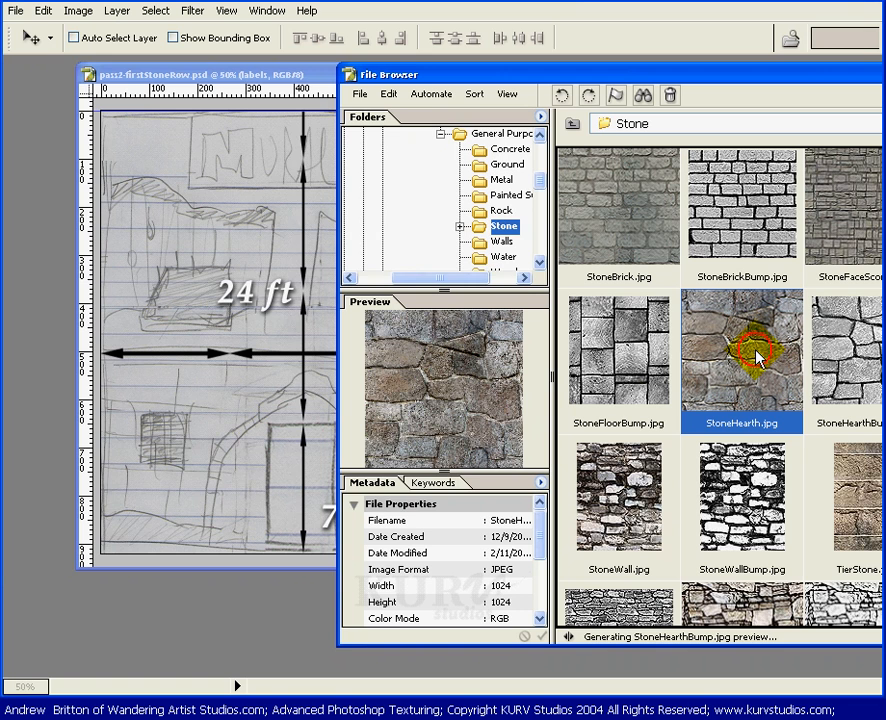
pyautogui.moveTo(757, 356)
pyautogui.mouseDown()
pyautogui.moveTo(224, 463)
pyautogui.moveTo(214, 478)
pyautogui.moveTo(197, 477)
pyautogui.mouseUp()
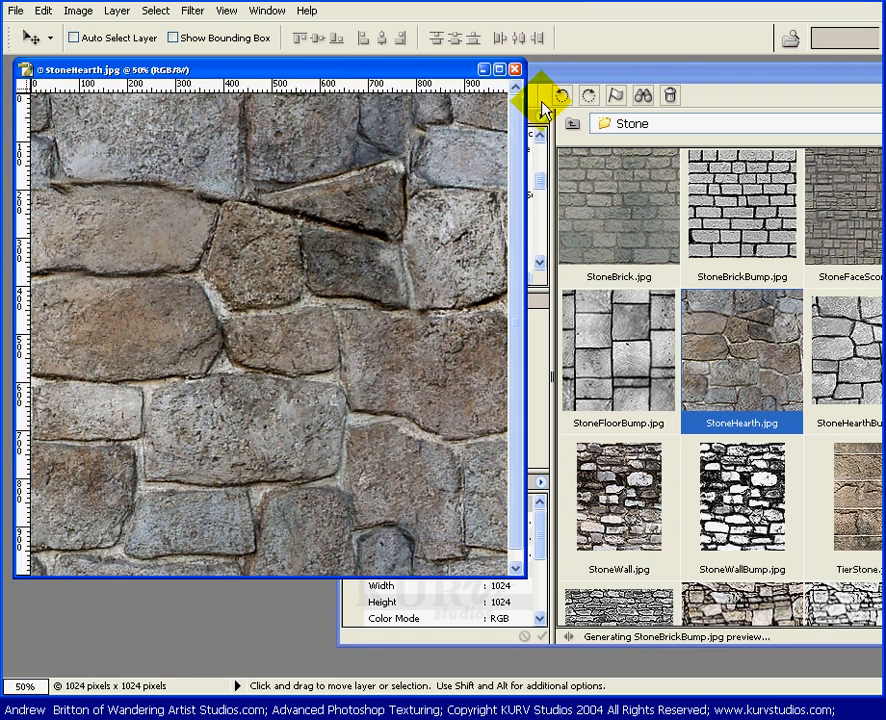
# Close the File Browser and shift the StoneHearth.jpg window so part of the sketch document is uncovered.
pyautogui.moveTo(671, 72); pyautogui.dragTo(344, 80)
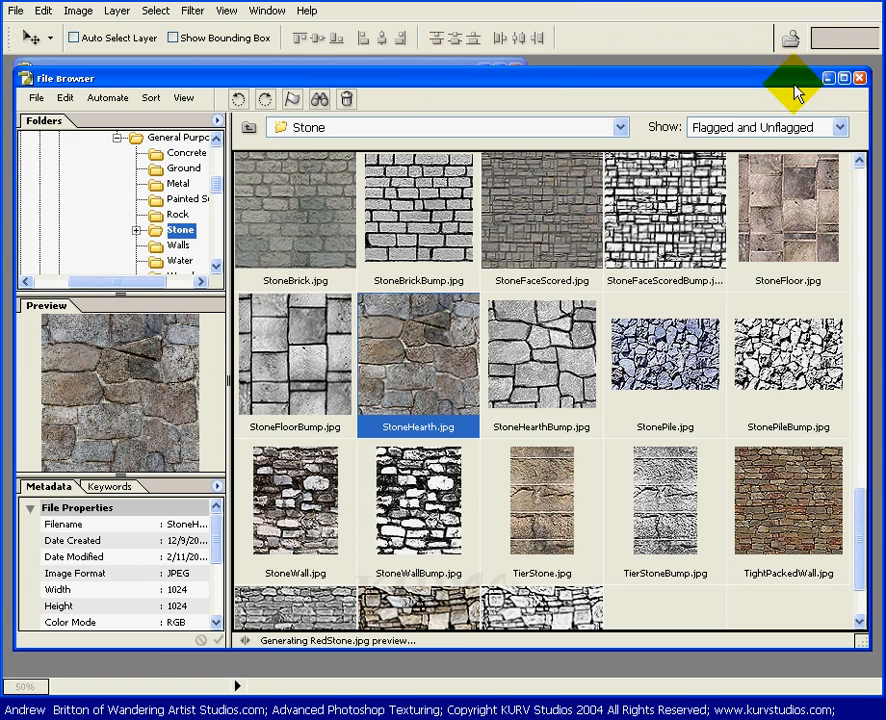
pyautogui.click(859, 77)
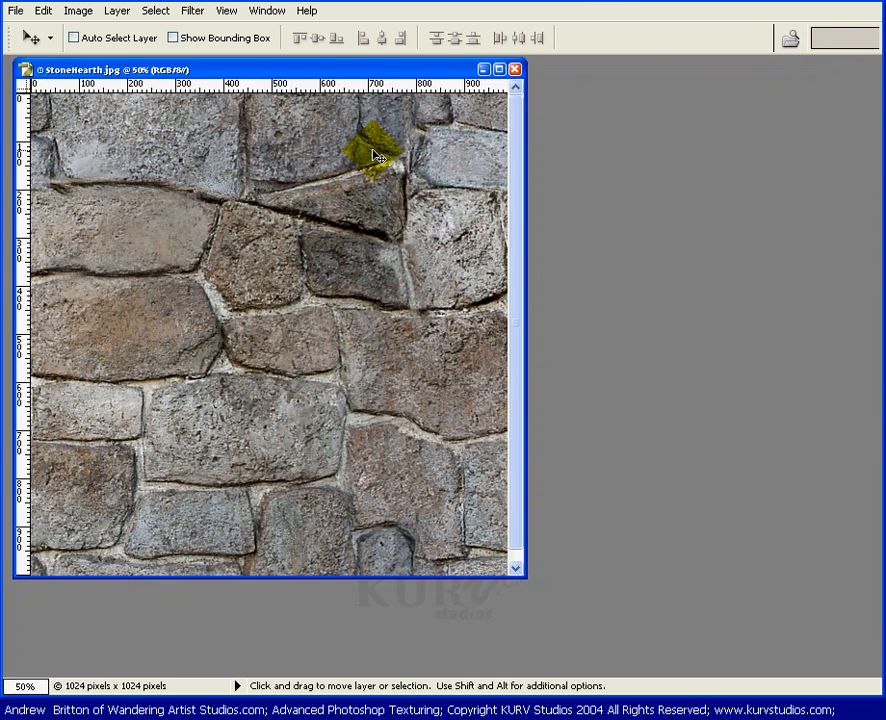
pyautogui.moveTo(310, 78); pyautogui.dragTo(517, 91)
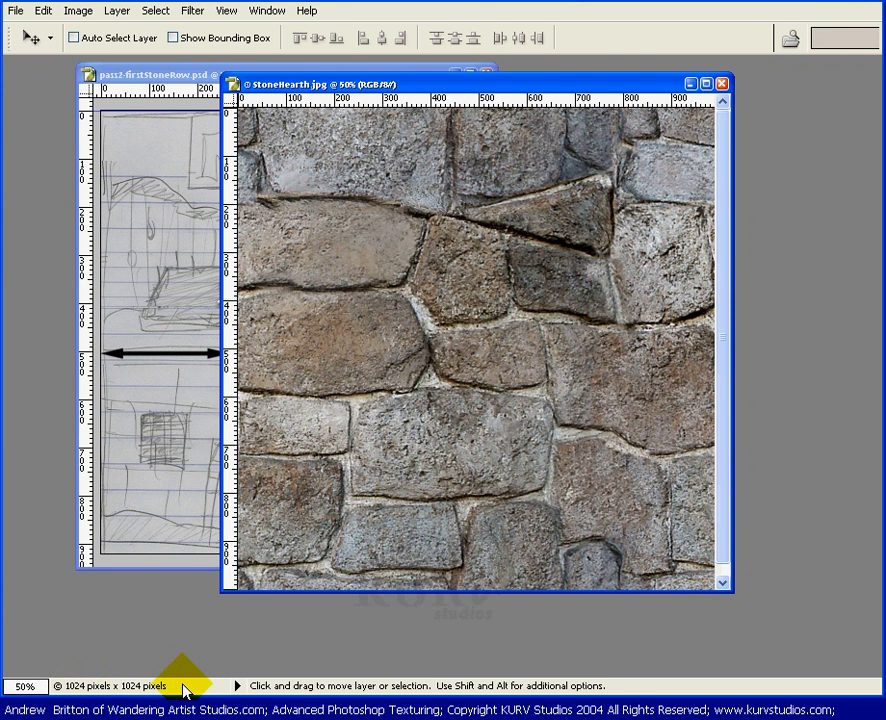
# Check StoneHearth.jpg's document size and colour profile in the status read-out, and set it back to document dimensions.
pyautogui.click(192, 688)
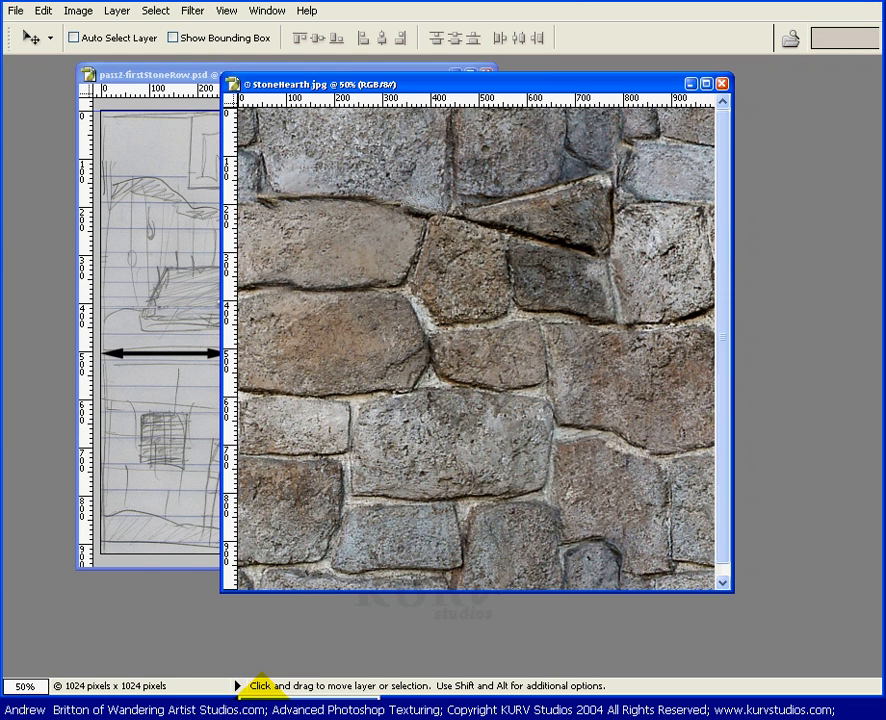
pyautogui.click(262, 704)
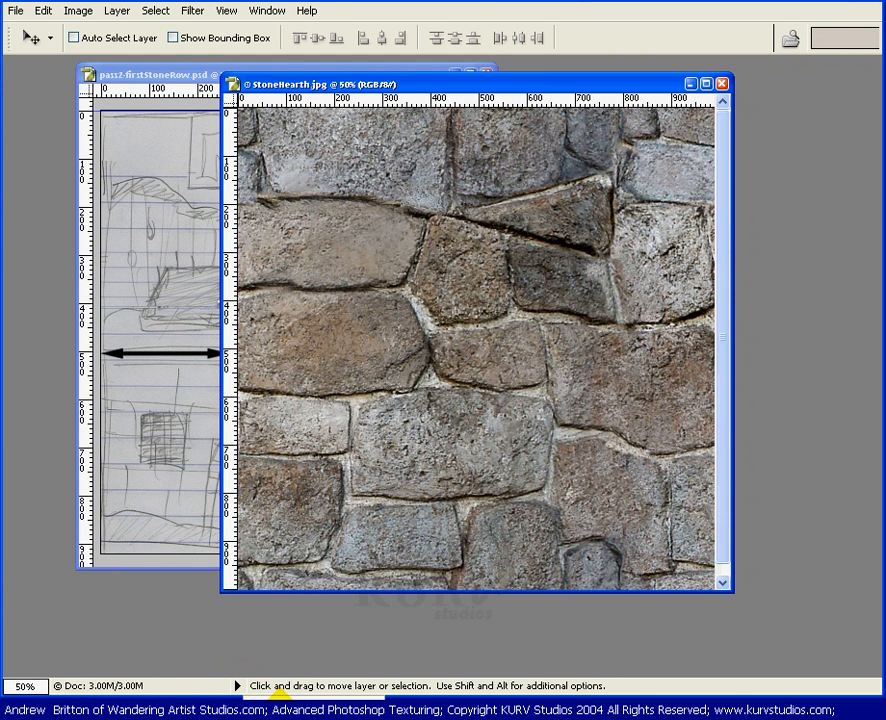
pyautogui.click(281, 716)
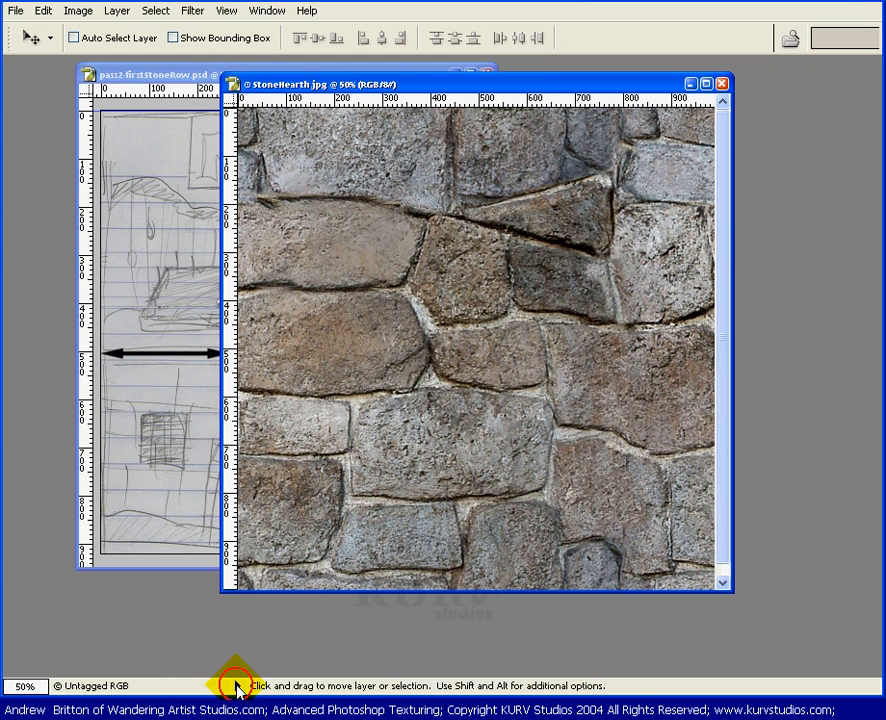
pyautogui.click(272, 717)
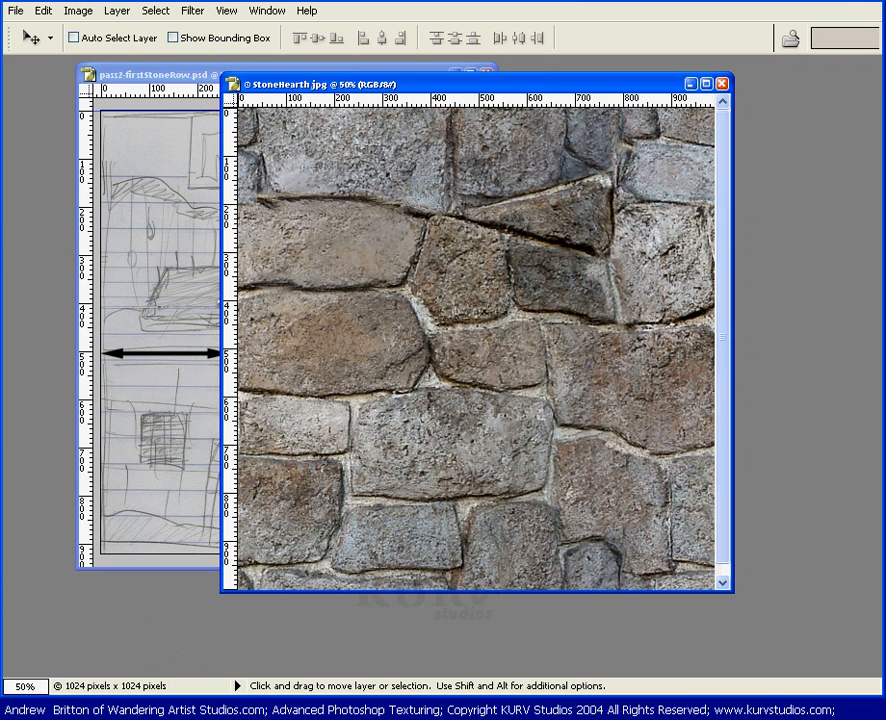
# Reposition the StoneHearth.jpg window over the lower part of the sketch and bring back the Layers palette.
pyautogui.moveTo(350, 80)
pyautogui.mouseDown()
pyautogui.moveTo(499, 104)
pyautogui.moveTo(240, 148)
pyautogui.mouseUp()
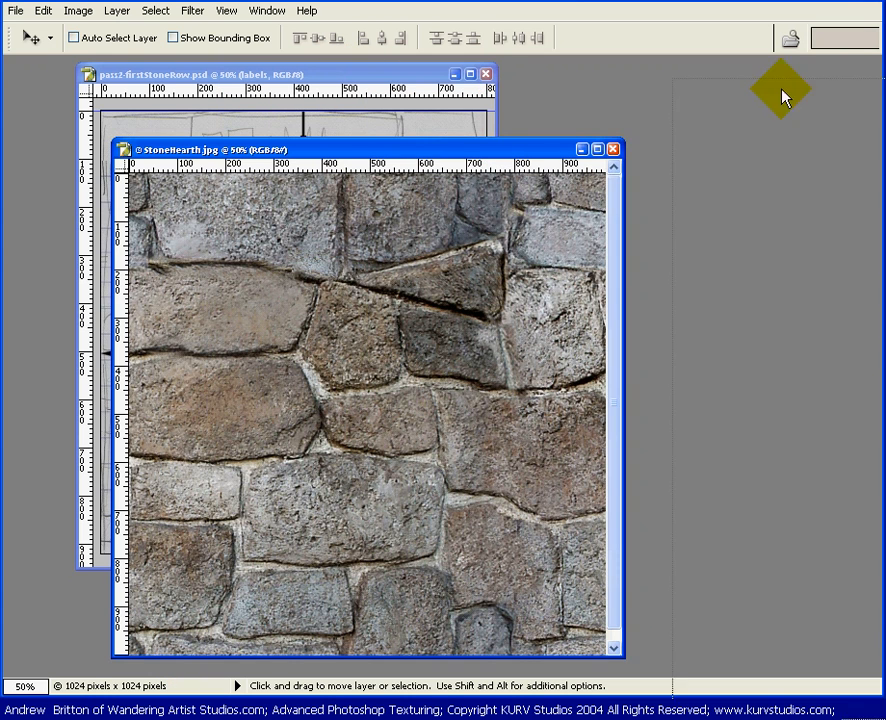
pyautogui.press('F7')
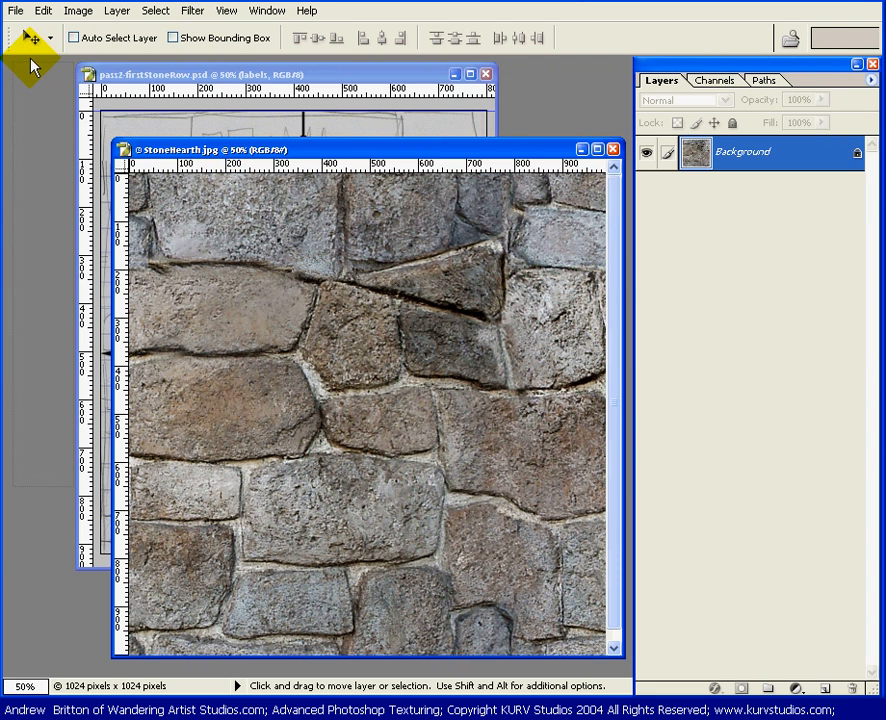
# Shift StoneHearth.jpg to uncover the sketch, copy its Background layer into pass2-firstStoneRow.psd, and hide the ScaleAmount group.
pyautogui.moveTo(31, 59); pyautogui.dragTo(18, 56)
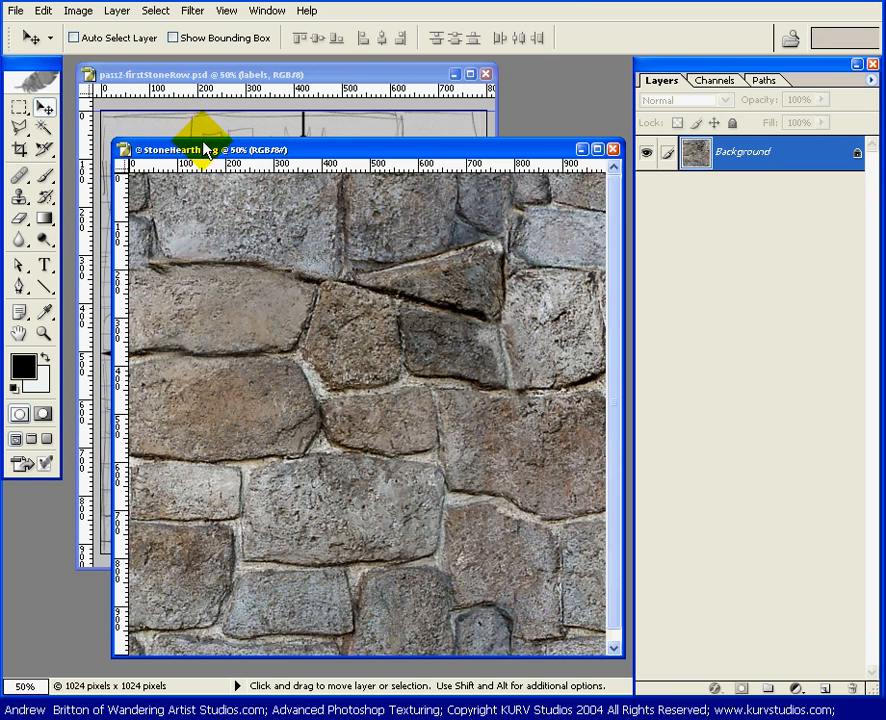
pyautogui.moveTo(205, 150)
pyautogui.mouseDown()
pyautogui.moveTo(320, 169)
pyautogui.moveTo(331, 181)
pyautogui.mouseUp()
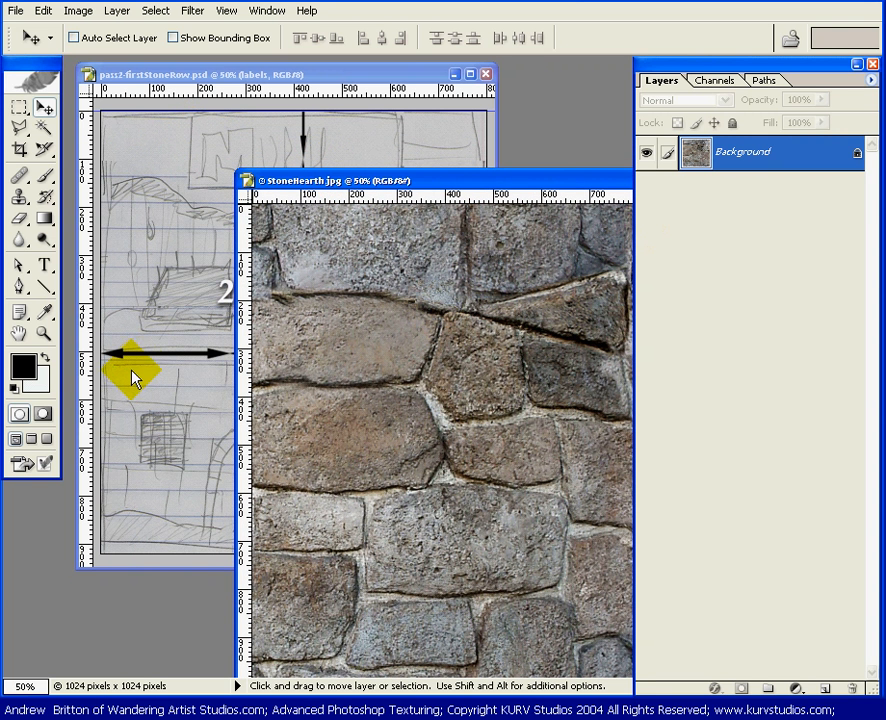
pyautogui.click(815, 158)
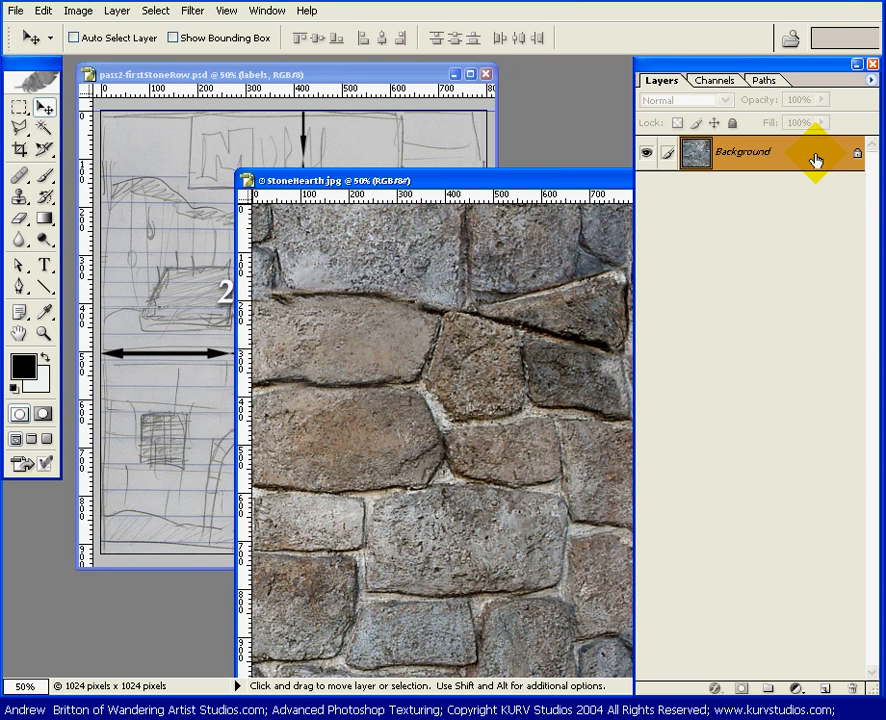
pyautogui.moveTo(815, 158)
pyautogui.mouseDown()
pyautogui.moveTo(297, 297)
pyautogui.moveTo(111, 415)
pyautogui.moveTo(111, 123)
pyautogui.moveTo(251, 105)
pyautogui.moveTo(439, 115)
pyautogui.moveTo(500, 136)
pyautogui.moveTo(467, 136)
pyautogui.moveTo(471, 142)
pyautogui.moveTo(487, 115)
pyautogui.moveTo(518, 140)
pyautogui.moveTo(368, 151)
pyautogui.mouseUp()
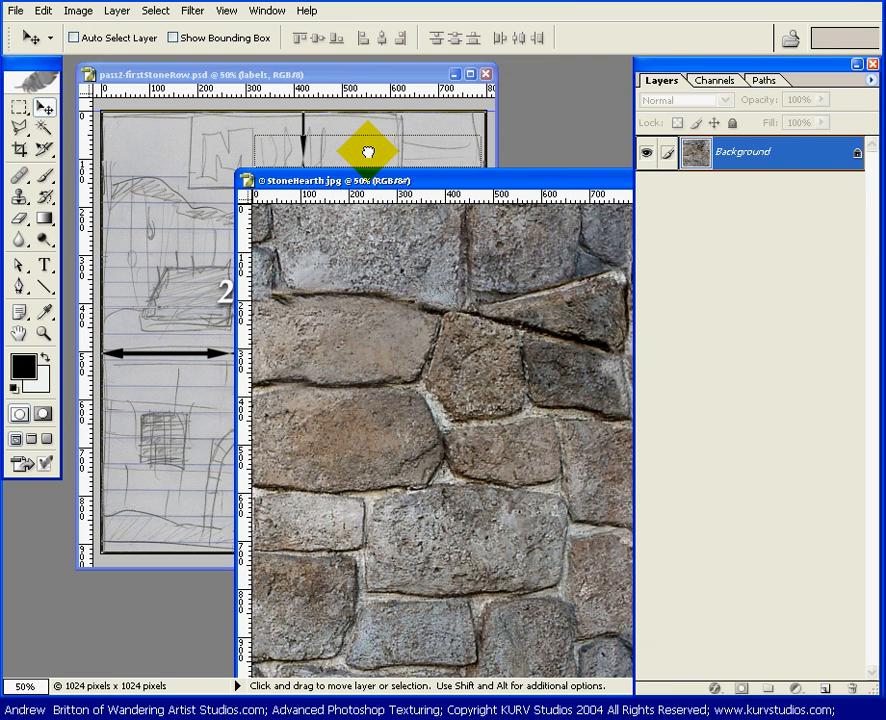
pyautogui.moveTo(367, 151); pyautogui.dragTo(369, 156)
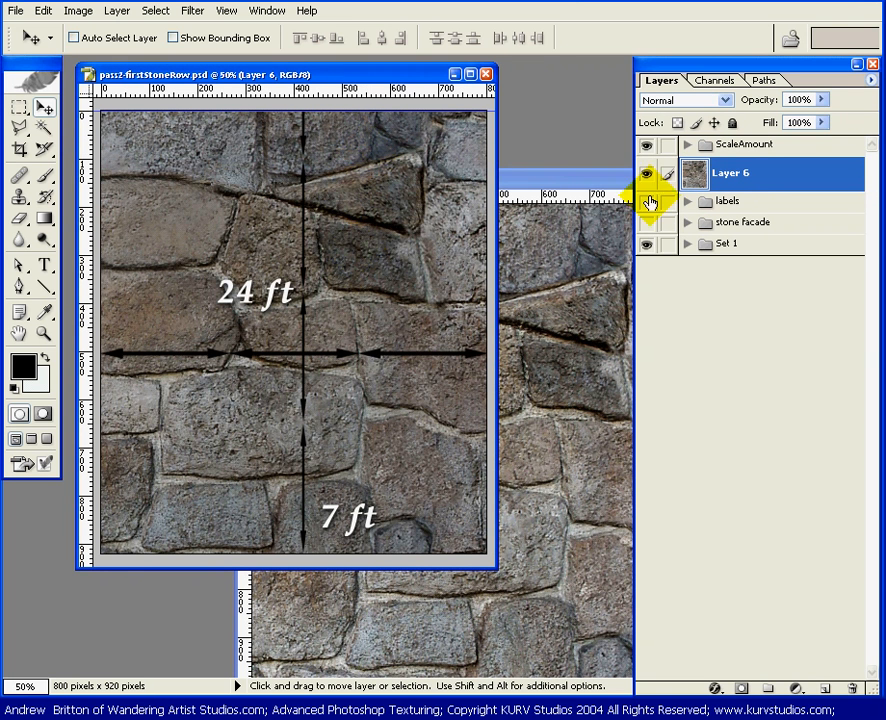
pyautogui.click(645, 145)
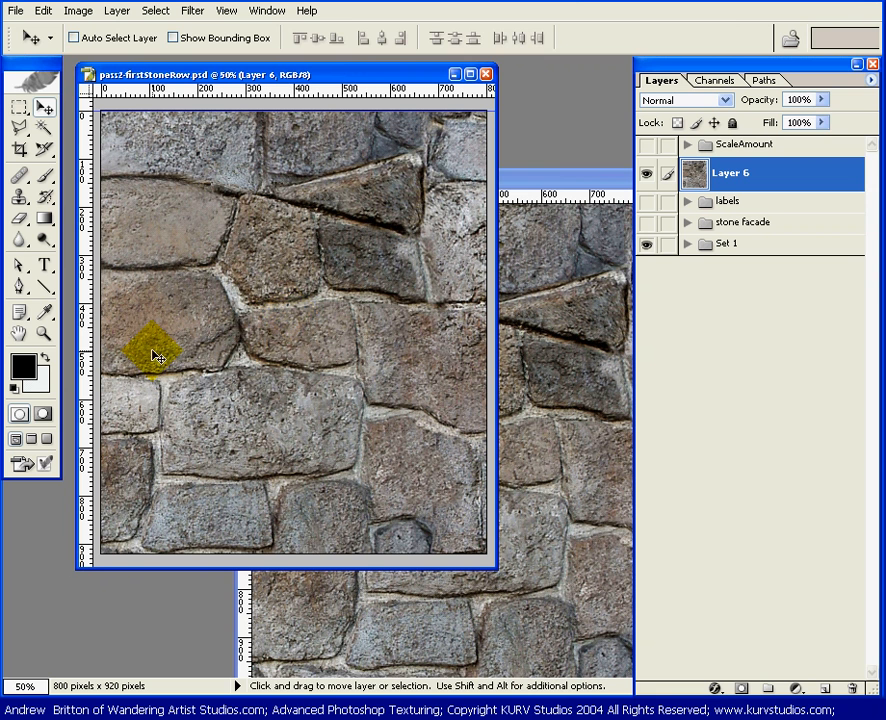
# Check how far the pasted stone layer's Free Transform box extends beyond the sketch canvas.
pyautogui.moveTo(155, 357); pyautogui.dragTo(358, 275)
pyautogui.hotkey('ctrl', 't')
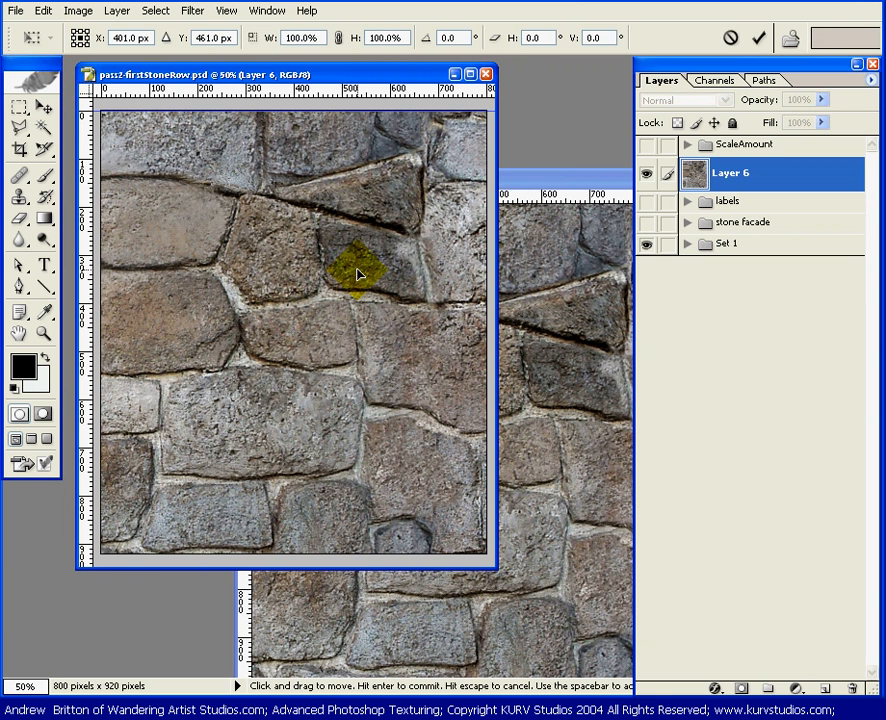
pyautogui.hotkey('ctrl', '0')
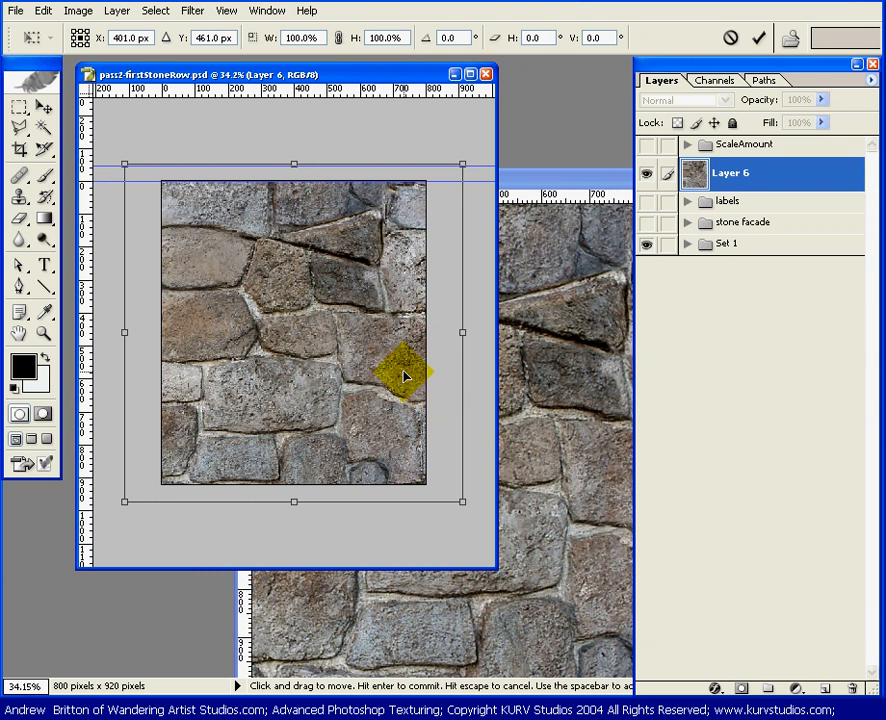
pyautogui.press('Return')
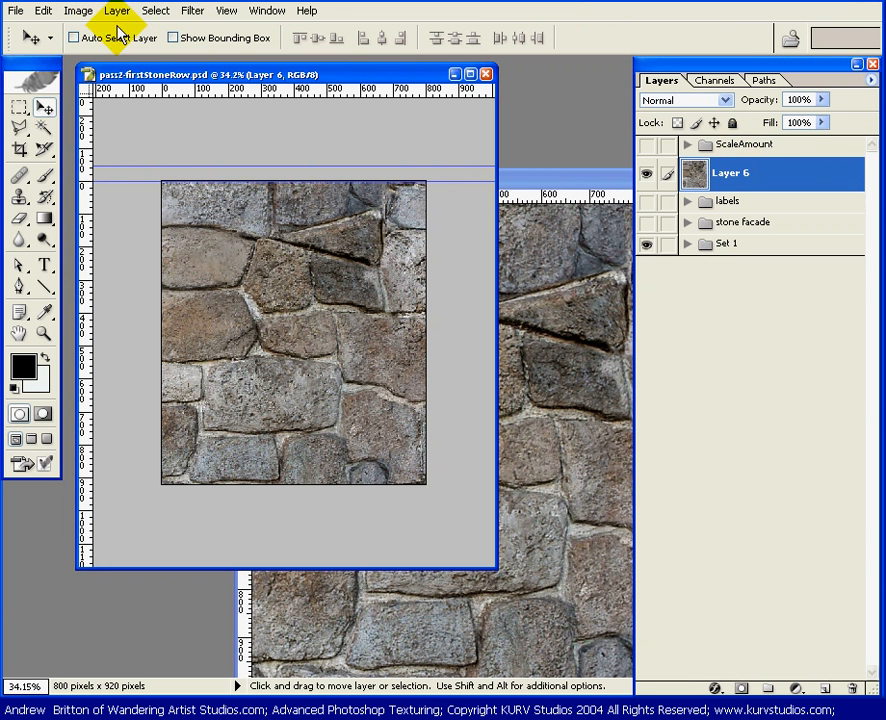
pyautogui.click(47, 14)
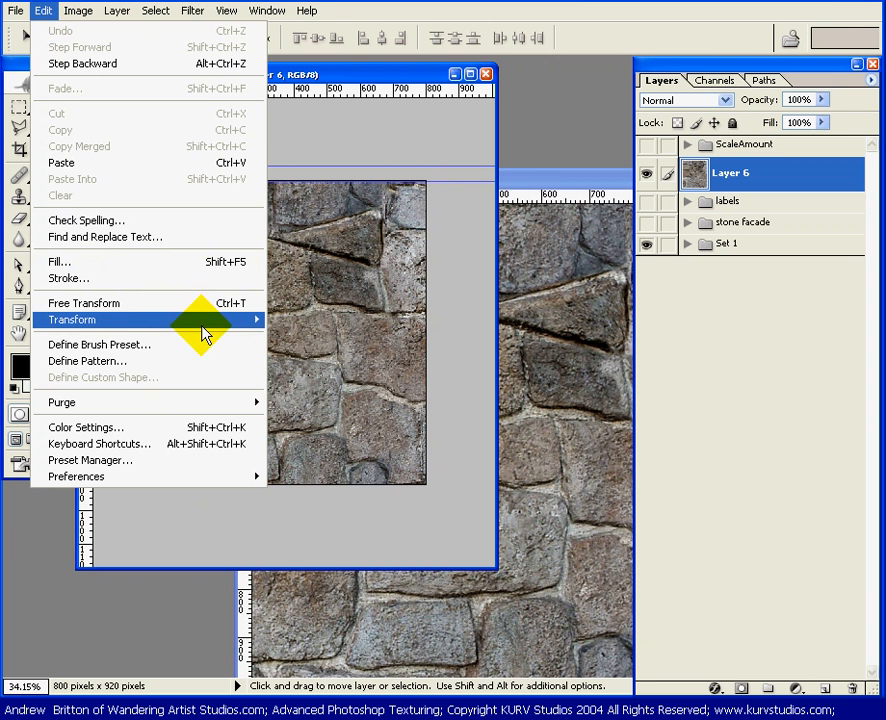
pyautogui.moveTo(200, 320)
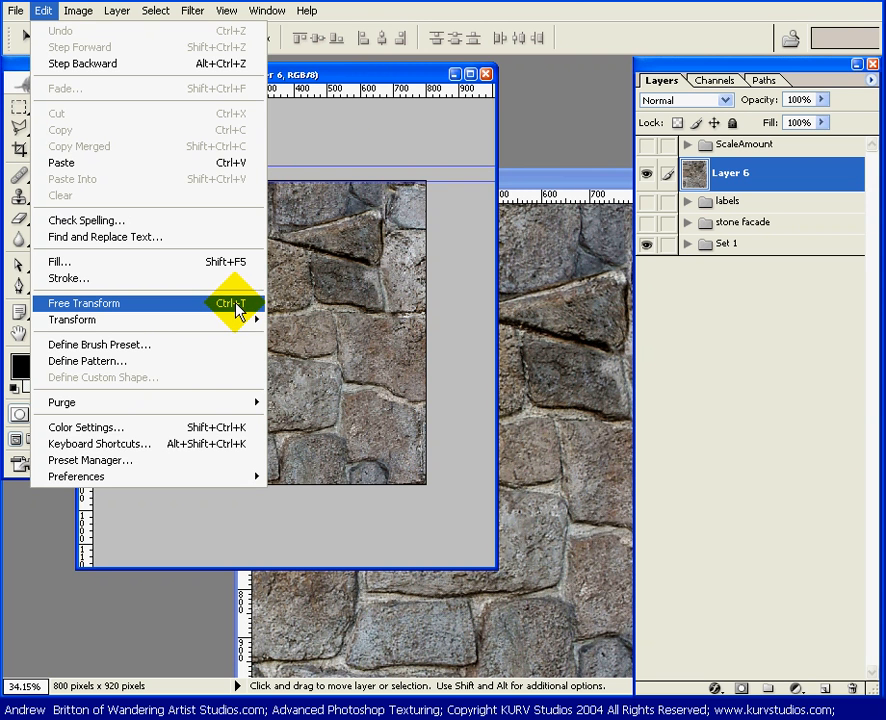
pyautogui.moveTo(345, 71); pyautogui.dragTo(356, 69)
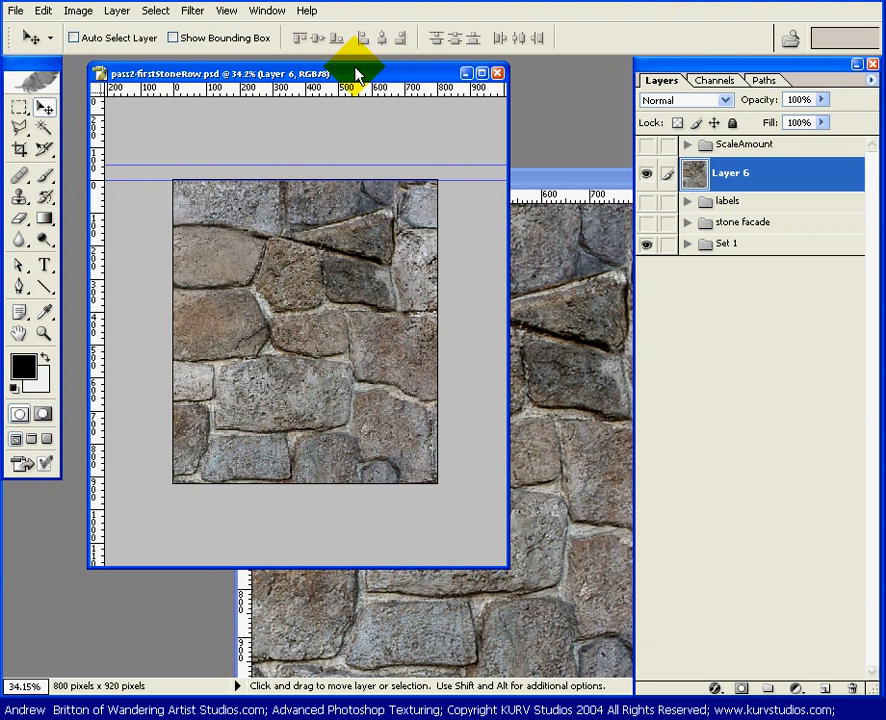
# Shrink the stone layer proportionally to about 28.9% with Free Transform, keeping it over the lower half of the sketch.
pyautogui.hotkey('ctrl', 't')
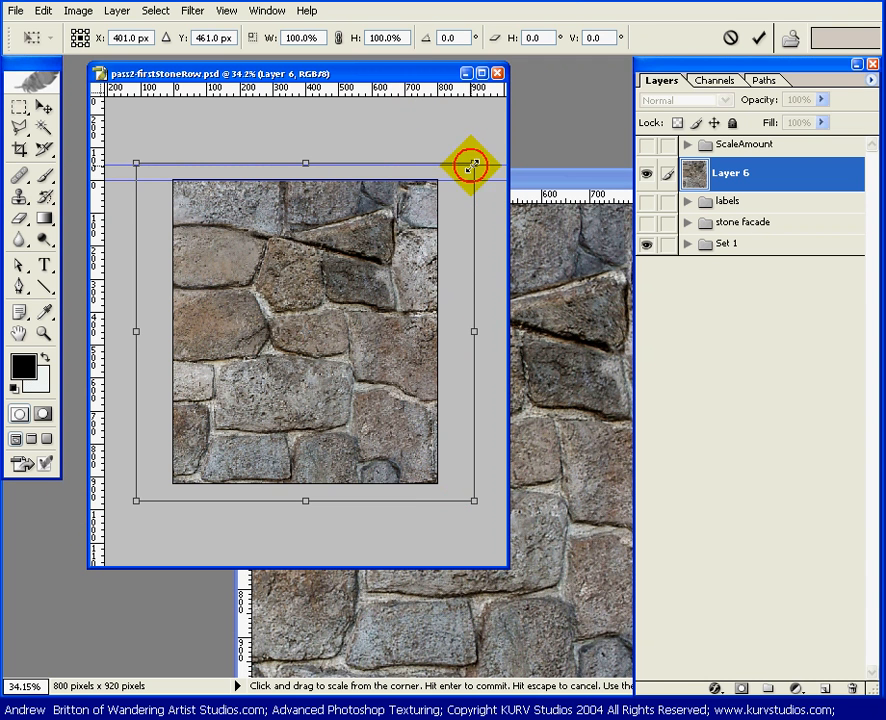
pyautogui.moveTo(472, 164)
pyautogui.mouseDown()
pyautogui.moveTo(372, 249)
pyautogui.moveTo(303, 162)
pyautogui.moveTo(318, 263)
pyautogui.moveTo(390, 303)
pyautogui.moveTo(245, 212)
pyautogui.moveTo(394, 307)
pyautogui.moveTo(340, 243)
pyautogui.moveTo(376, 257)
pyautogui.moveTo(334, 283)
pyautogui.moveTo(290, 254)
pyautogui.moveTo(283, 287)
pyautogui.moveTo(382, 366)
pyautogui.moveTo(334, 314)
pyautogui.moveTo(297, 236)
pyautogui.moveTo(376, 303)
pyautogui.moveTo(318, 243)
pyautogui.moveTo(288, 228)
pyautogui.moveTo(339, 262)
pyautogui.moveTo(396, 226)
pyautogui.moveTo(352, 257)
pyautogui.moveTo(385, 231)
pyautogui.moveTo(418, 244)
pyautogui.mouseUp()
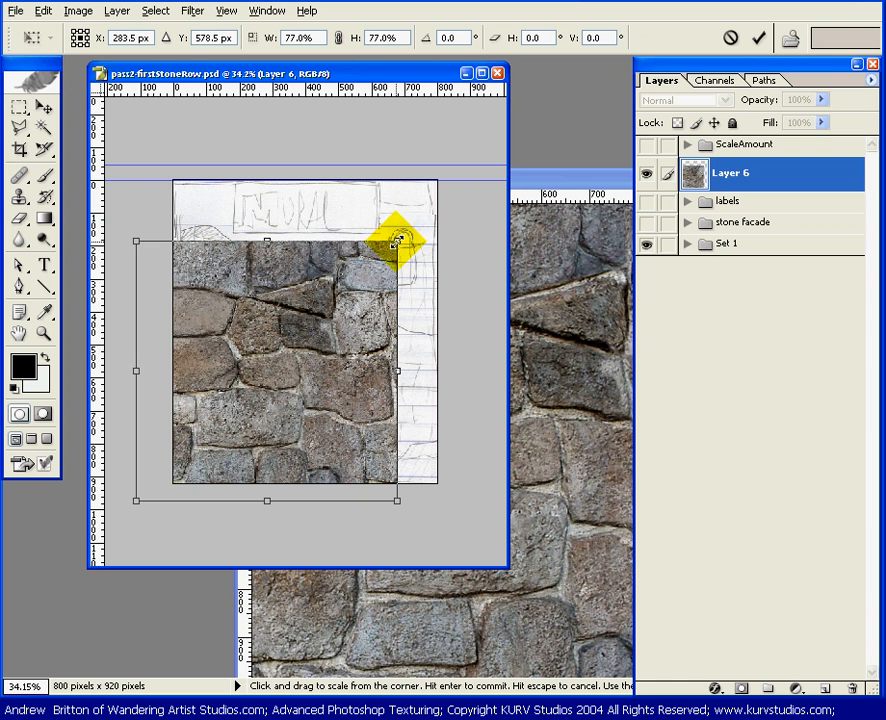
pyautogui.moveTo(397, 241); pyautogui.dragTo(350, 291)
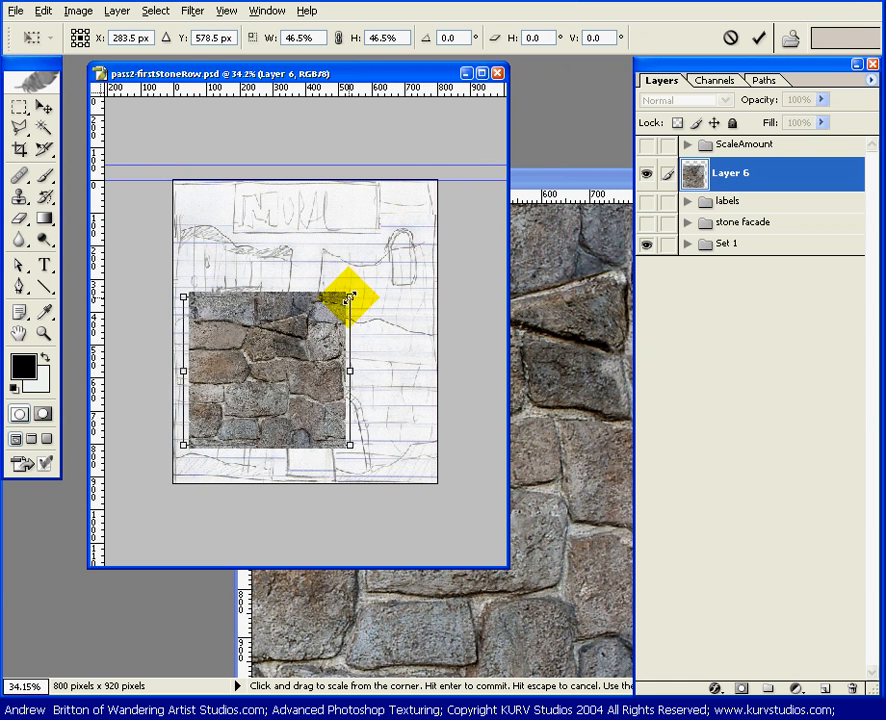
pyautogui.moveTo(313, 252); pyautogui.dragTo(366, 282)
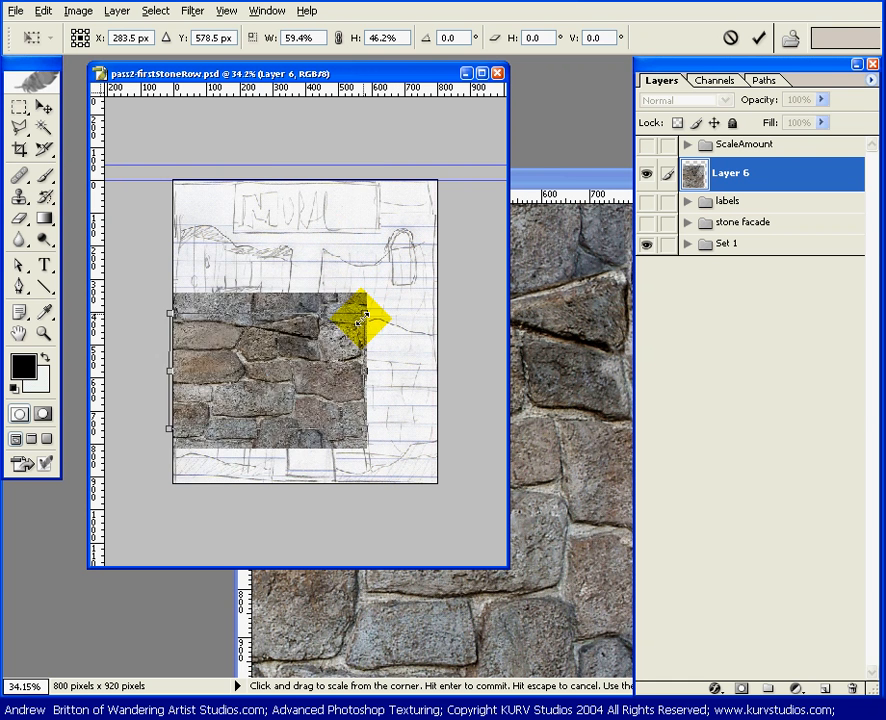
pyautogui.moveTo(276, 298); pyautogui.dragTo(390, 231)
pyautogui.moveTo(328, 289); pyautogui.dragTo(307, 314)
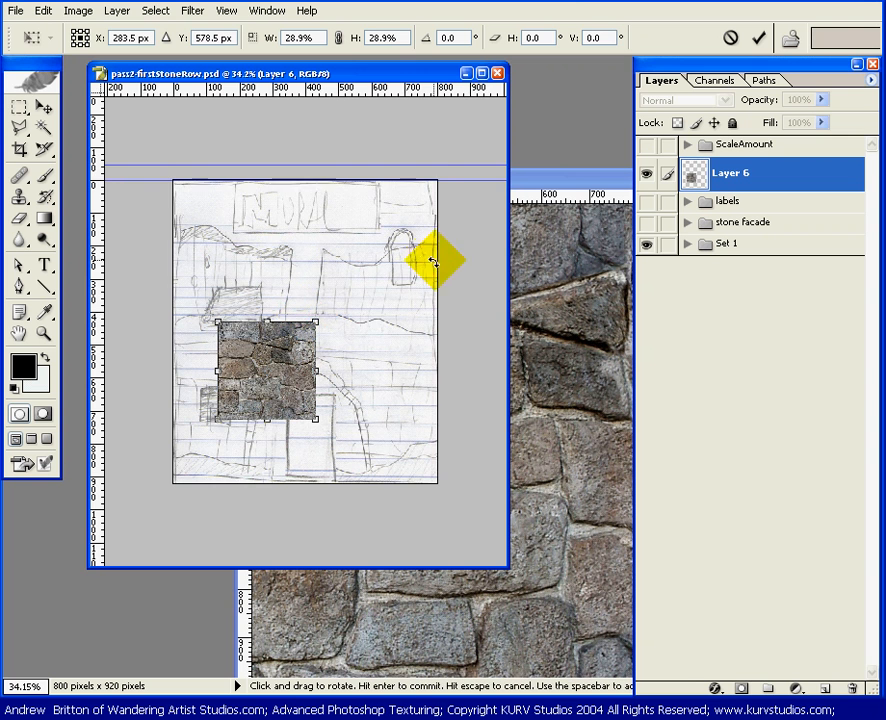
# Set the stone tile against the canvas's left edge beside the arch, scale it proportionally to about 20%, and apply the transform.
pyautogui.scroll(2, 346, 312)
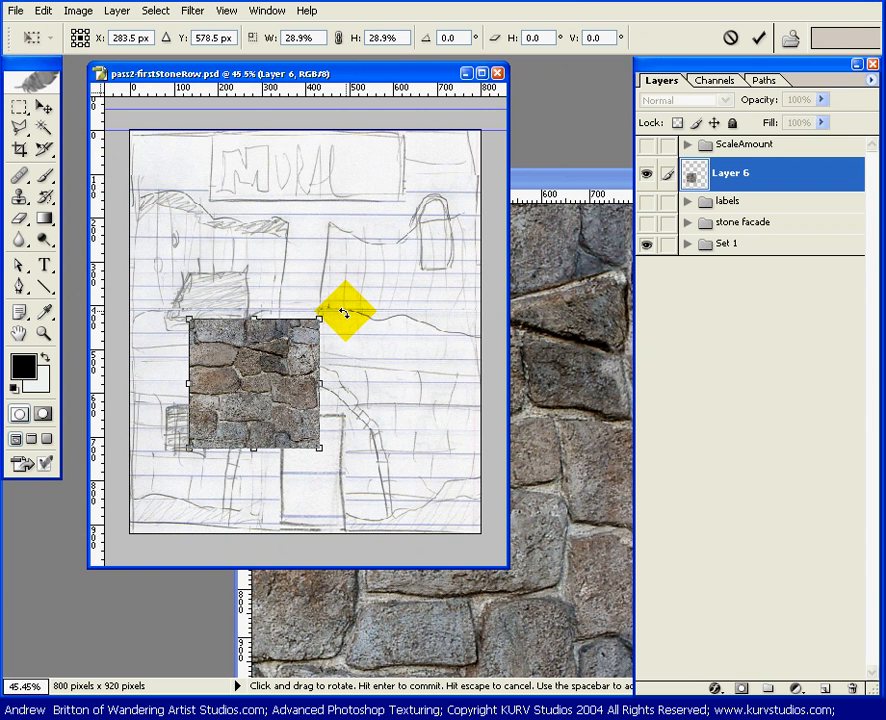
pyautogui.scroll(1, 344, 314)
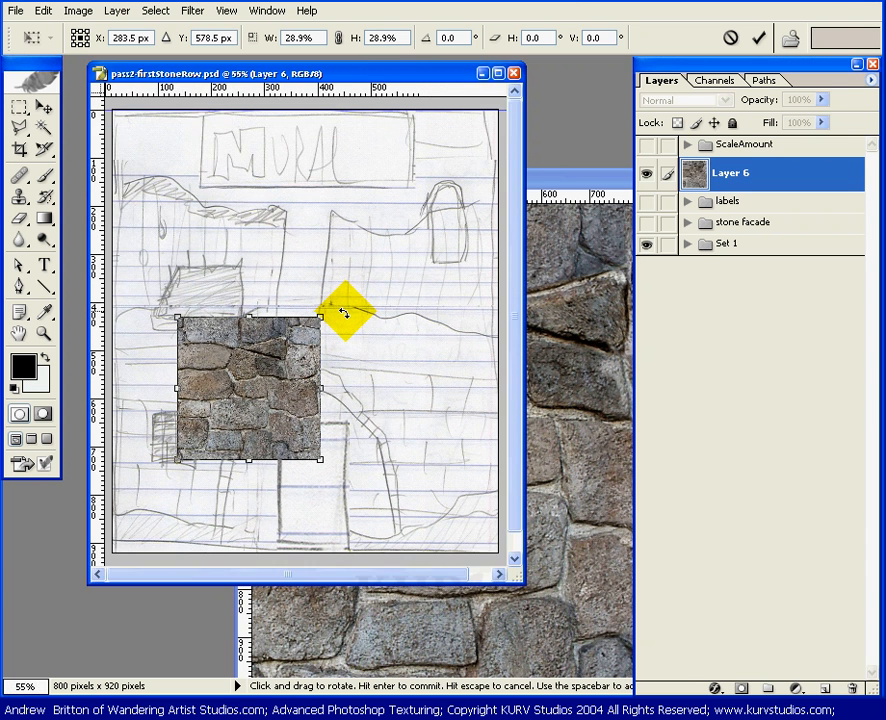
pyautogui.scroll(1, 344, 314)
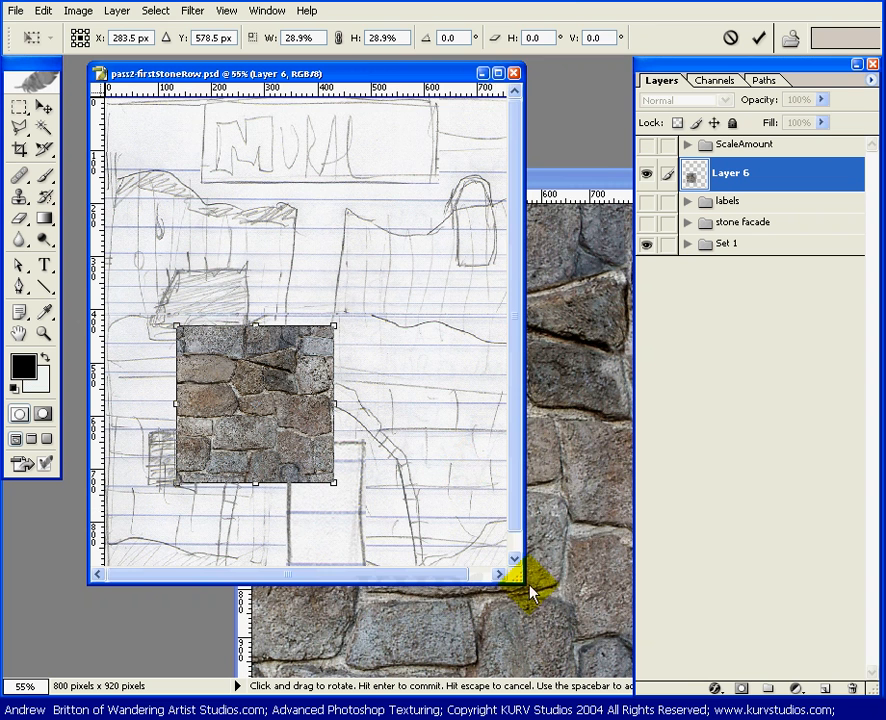
pyautogui.moveTo(522, 584); pyautogui.dragTo(587, 630)
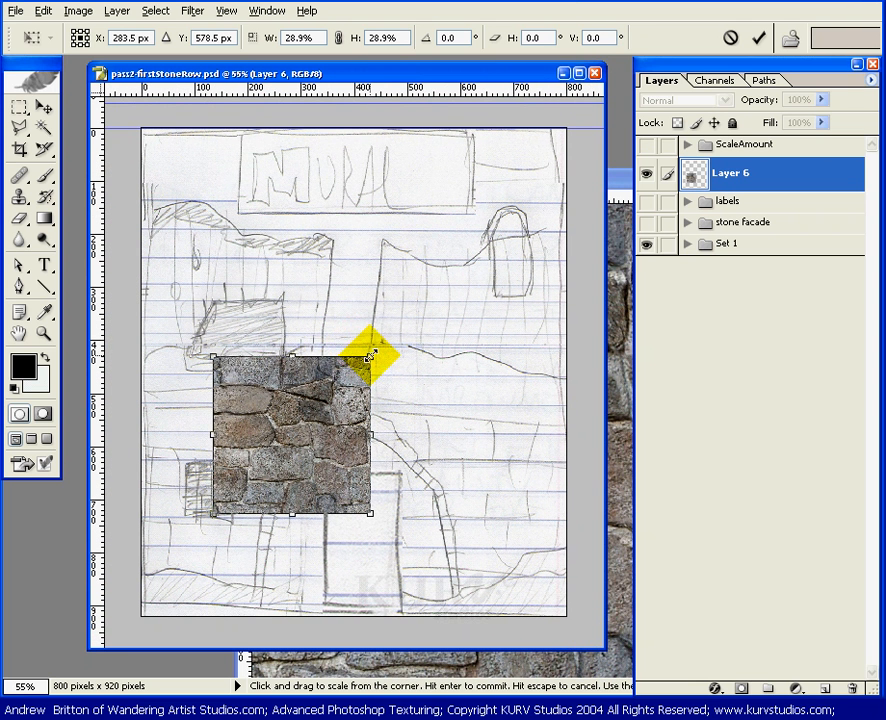
pyautogui.moveTo(370, 355)
pyautogui.mouseDown()
pyautogui.moveTo(338, 379)
pyautogui.moveTo(256, 510)
pyautogui.moveTo(250, 502)
pyautogui.moveTo(222, 535)
pyautogui.moveTo(210, 528)
pyautogui.mouseUp()
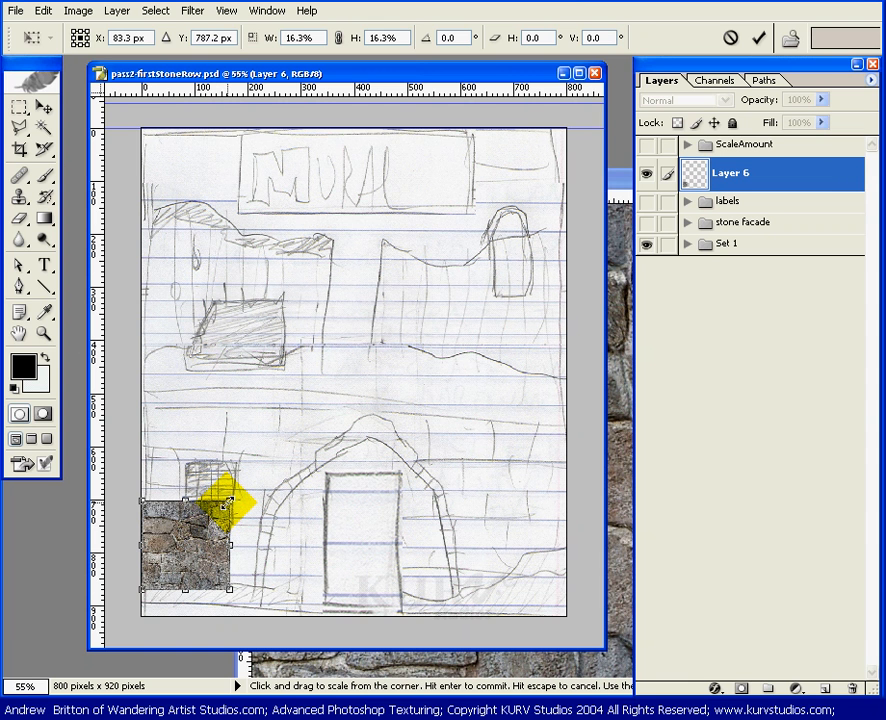
pyautogui.moveTo(228, 500); pyautogui.dragTo(251, 484)
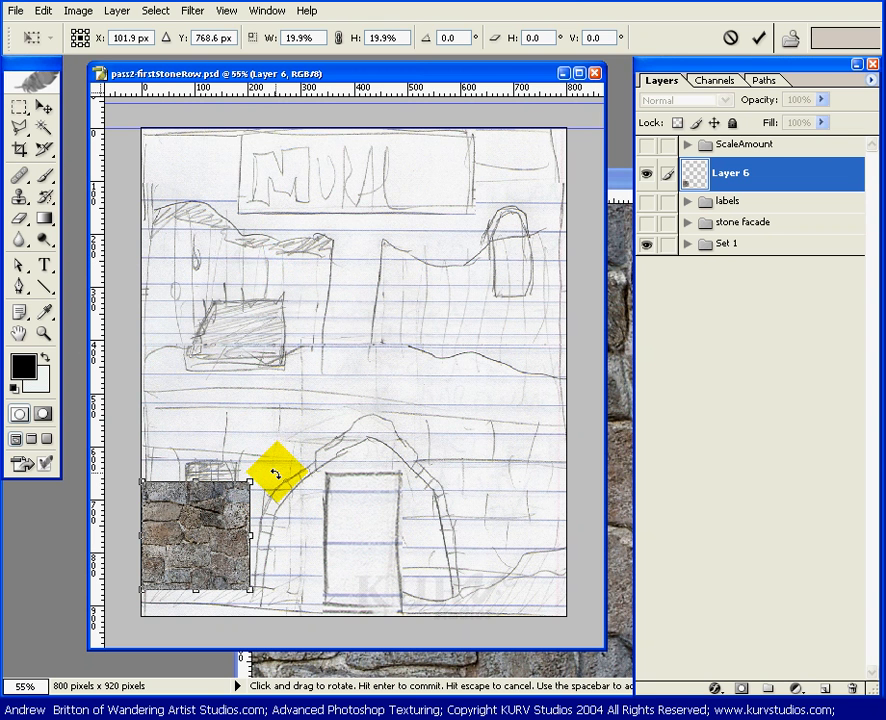
pyautogui.moveTo(251, 480); pyautogui.dragTo(255, 474)
pyautogui.press('Return')
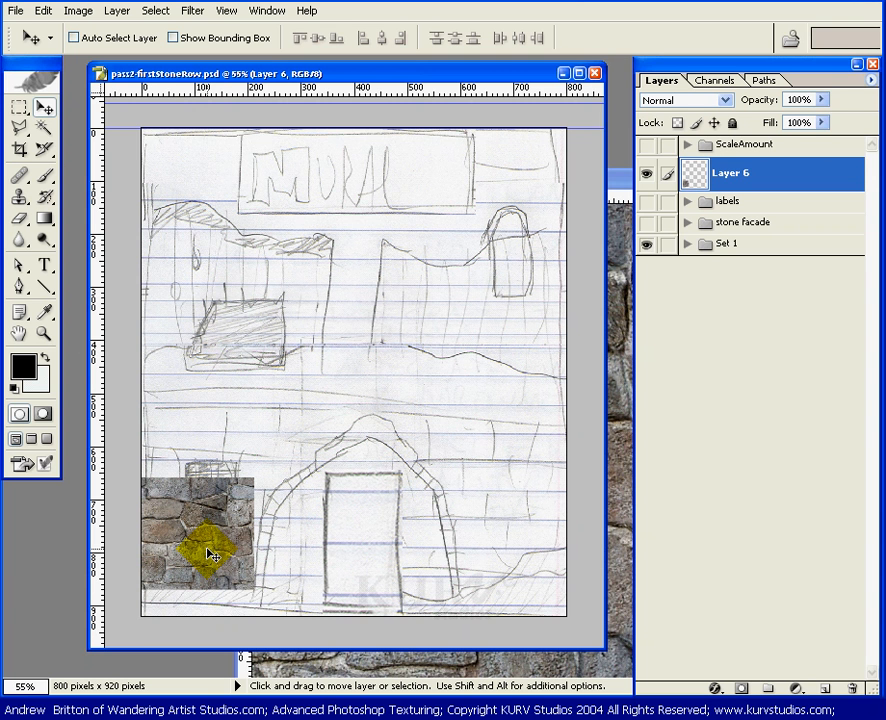
# Try tiling two copies of the stone layer beside and diagonally above the original, and undo both copies.
pyautogui.moveTo(204, 538); pyautogui.dragTo(291, 443)
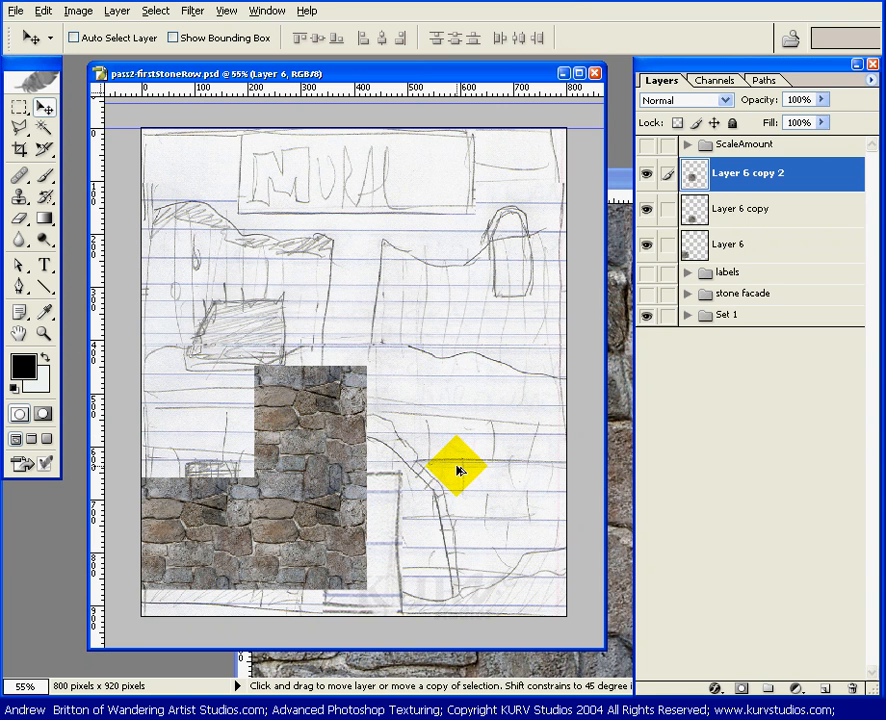
pyautogui.hotkey('ctrl', 'alt', 'z')
pyautogui.hotkey('ctrl', 'alt', 'z')
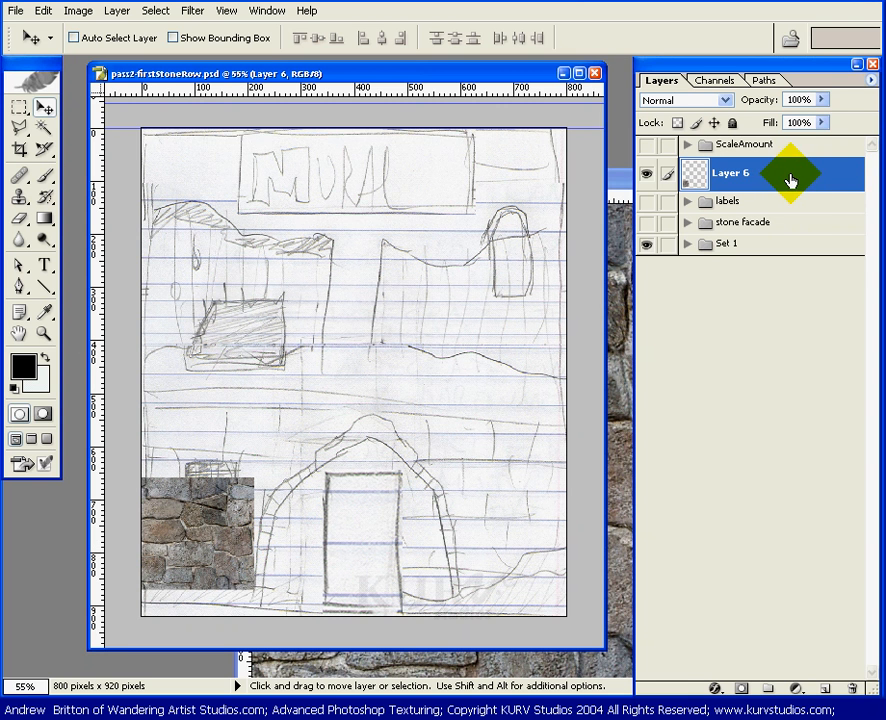
# Duplicate the stone layer in place and delete that copy, and try placing another copy above the doorway, undoing it.
pyautogui.moveTo(790, 180); pyautogui.dragTo(825, 690)
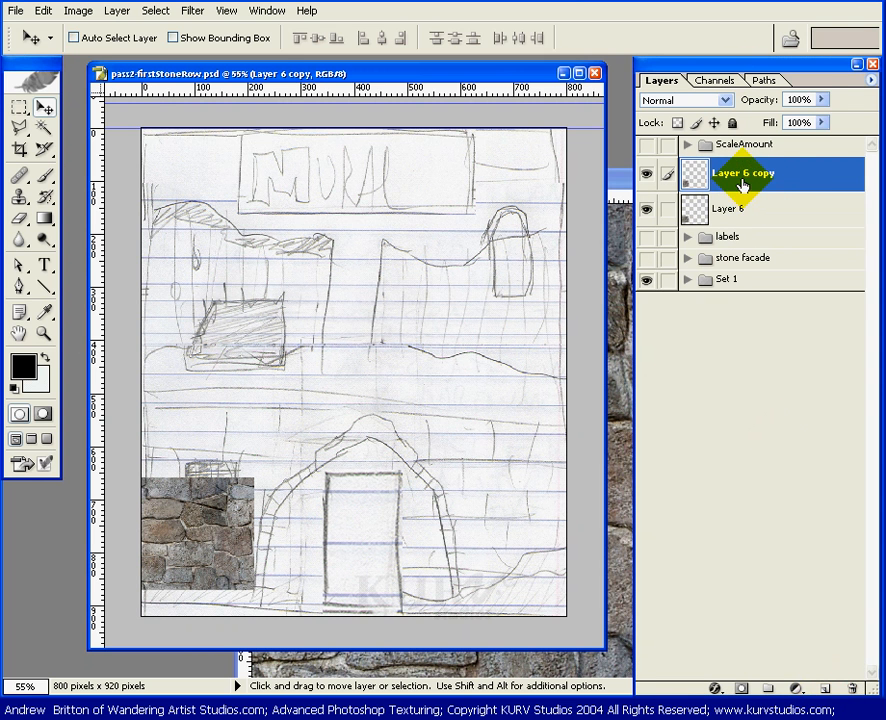
pyautogui.moveTo(792, 177); pyautogui.dragTo(852, 689)
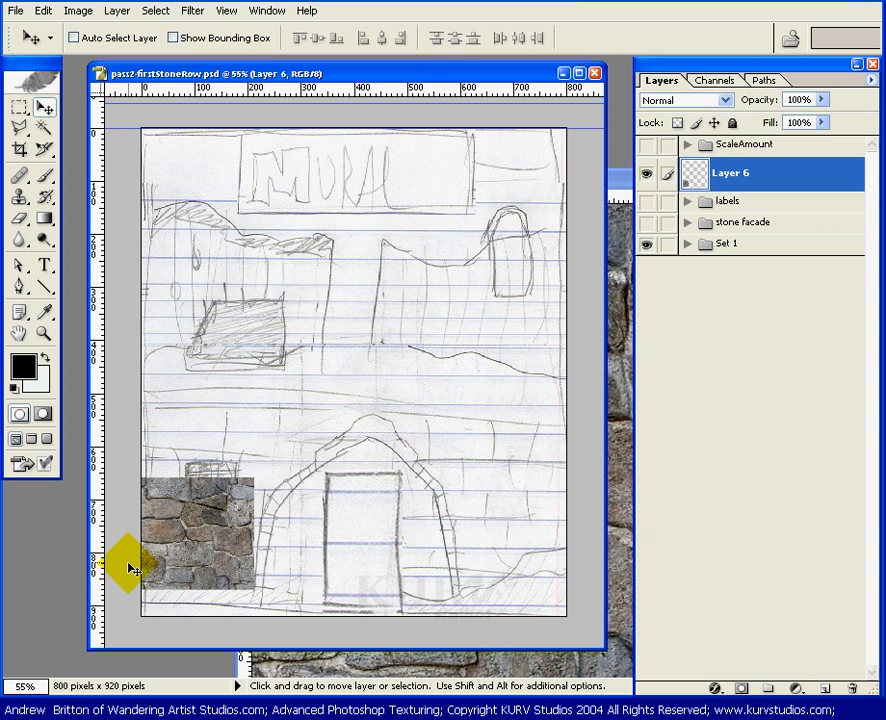
pyautogui.moveTo(194, 566); pyautogui.dragTo(385, 437)
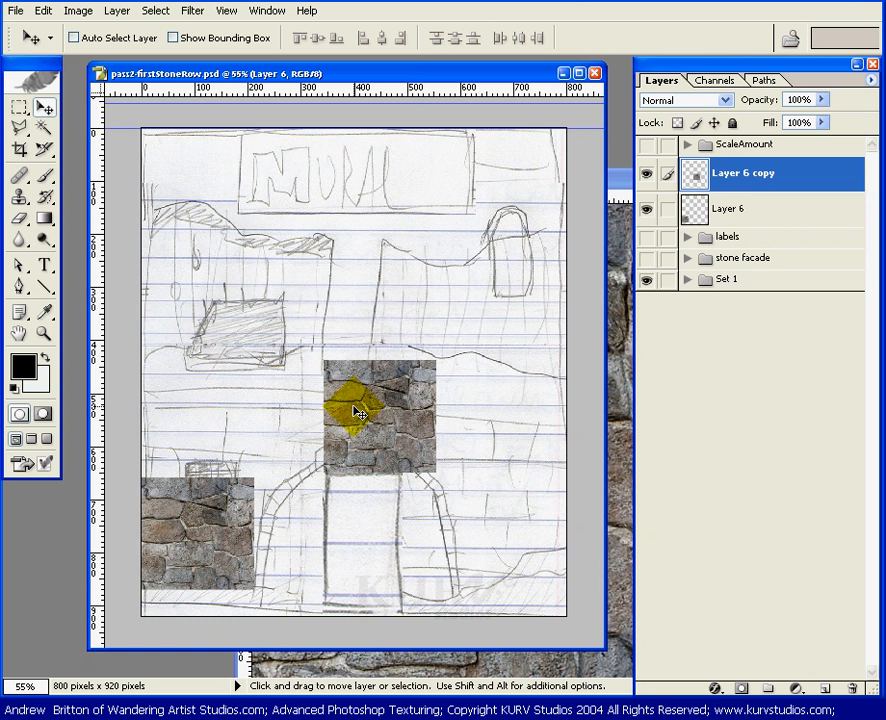
pyautogui.hotkey('ctrl', 'z')
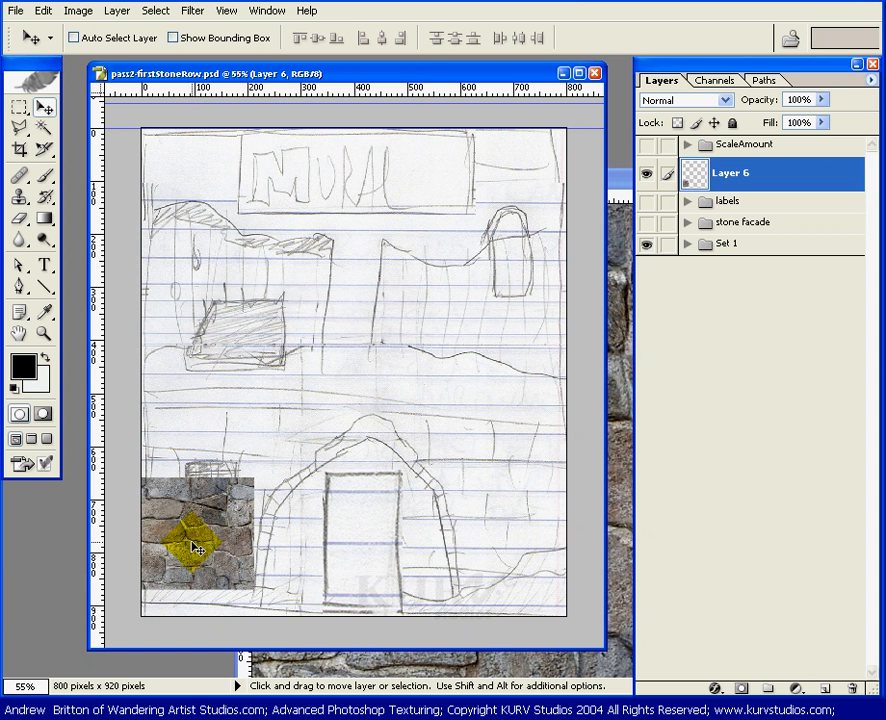
# Place a duplicate of the stone tile flush against the original's right edge at the same height.
pyautogui.moveTo(195, 547)
pyautogui.mouseDown()
pyautogui.moveTo(245, 522)
pyautogui.moveTo(320, 508)
pyautogui.moveTo(296, 444)
pyautogui.moveTo(358, 474)
pyautogui.moveTo(328, 512)
pyautogui.moveTo(352, 496)
pyautogui.moveTo(373, 500)
pyautogui.moveTo(291, 508)
pyautogui.moveTo(224, 530)
pyautogui.moveTo(198, 475)
pyautogui.moveTo(174, 257)
pyautogui.moveTo(188, 481)
pyautogui.moveTo(208, 534)
pyautogui.moveTo(445, 541)
pyautogui.moveTo(182, 548)
pyautogui.moveTo(400, 526)
pyautogui.moveTo(188, 409)
pyautogui.moveTo(176, 325)
pyautogui.moveTo(267, 305)
pyautogui.moveTo(253, 297)
pyautogui.moveTo(231, 249)
pyautogui.moveTo(277, 258)
pyautogui.moveTo(253, 277)
pyautogui.moveTo(284, 277)
pyautogui.mouseUp()
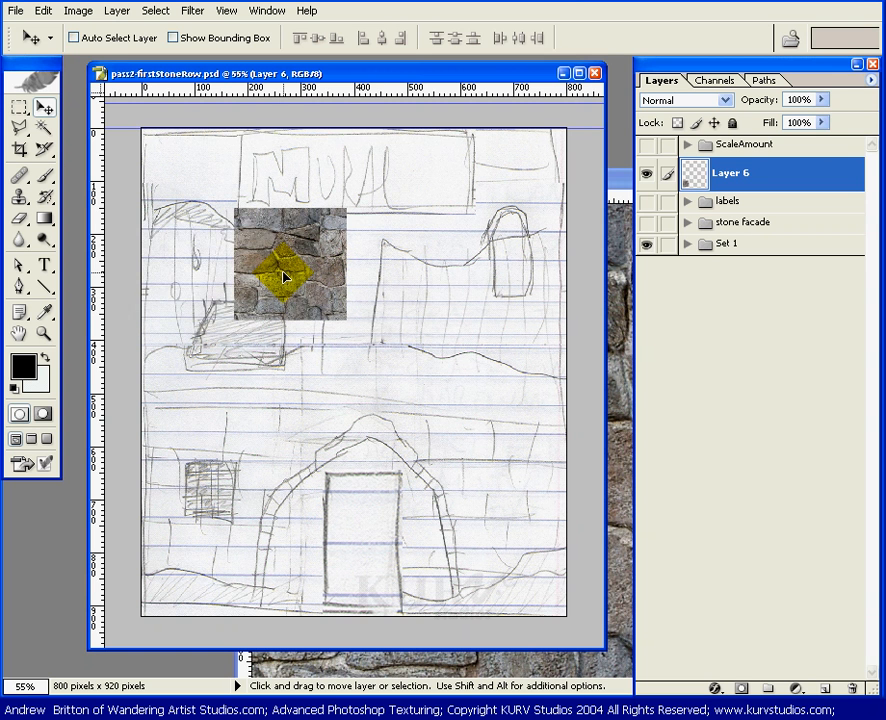
pyautogui.moveTo(284, 277)
pyautogui.mouseDown()
pyautogui.moveTo(340, 340)
pyautogui.moveTo(477, 253)
pyautogui.moveTo(311, 467)
pyautogui.moveTo(255, 520)
pyautogui.moveTo(257, 485)
pyautogui.moveTo(475, 231)
pyautogui.moveTo(291, 417)
pyautogui.moveTo(257, 477)
pyautogui.moveTo(406, 398)
pyautogui.moveTo(386, 431)
pyautogui.moveTo(194, 558)
pyautogui.moveTo(218, 542)
pyautogui.mouseUp()
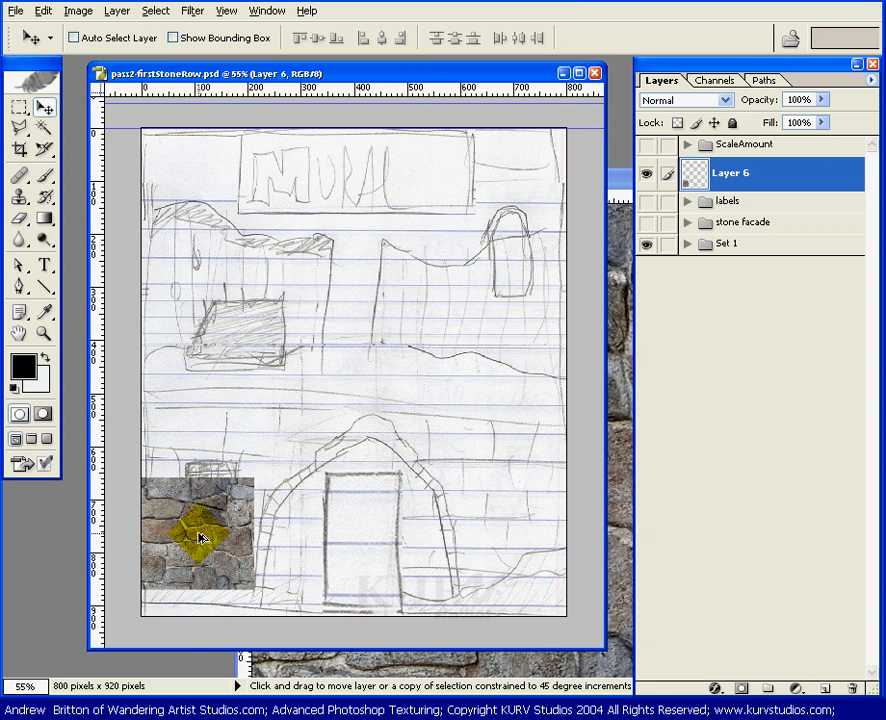
pyautogui.moveTo(200, 538); pyautogui.dragTo(310, 542)
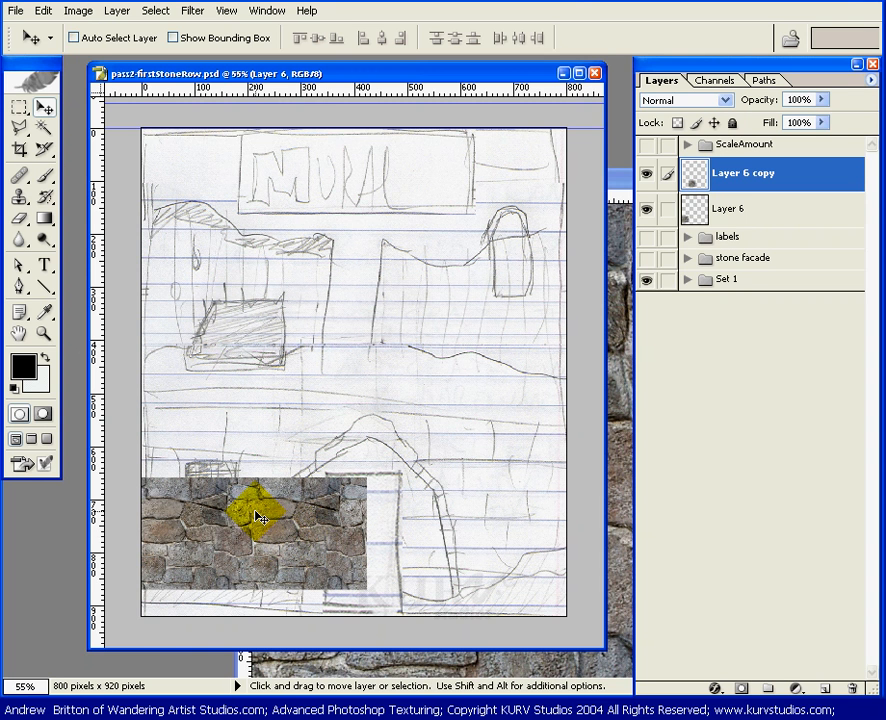
# Examine the seam between the two stone tiles up close and return to the Move tool.
pyautogui.moveTo(253, 516); pyautogui.dragTo(302, 609)
pyautogui.press('z')
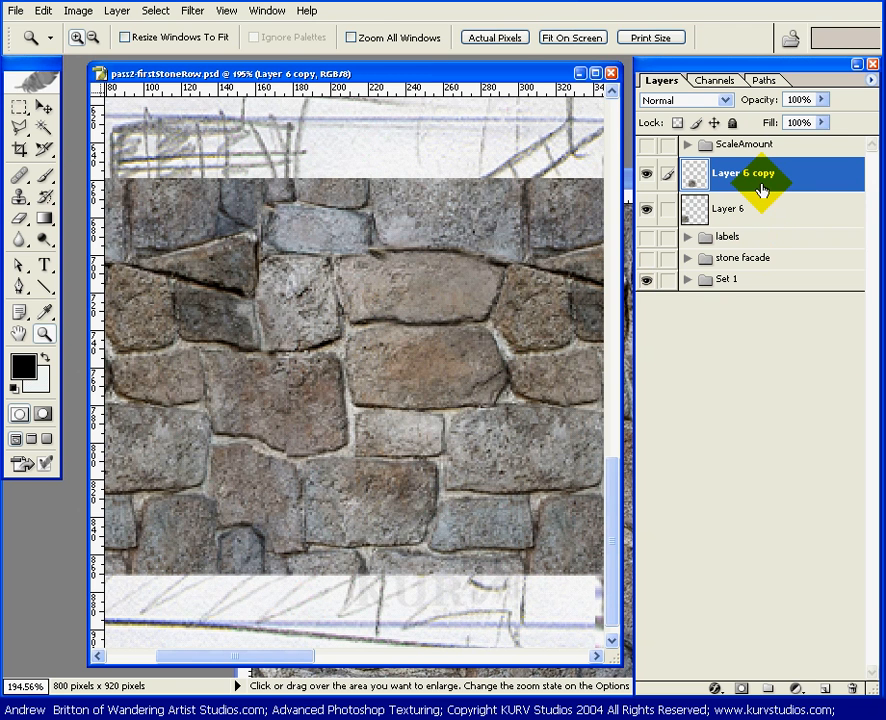
pyautogui.press('v')
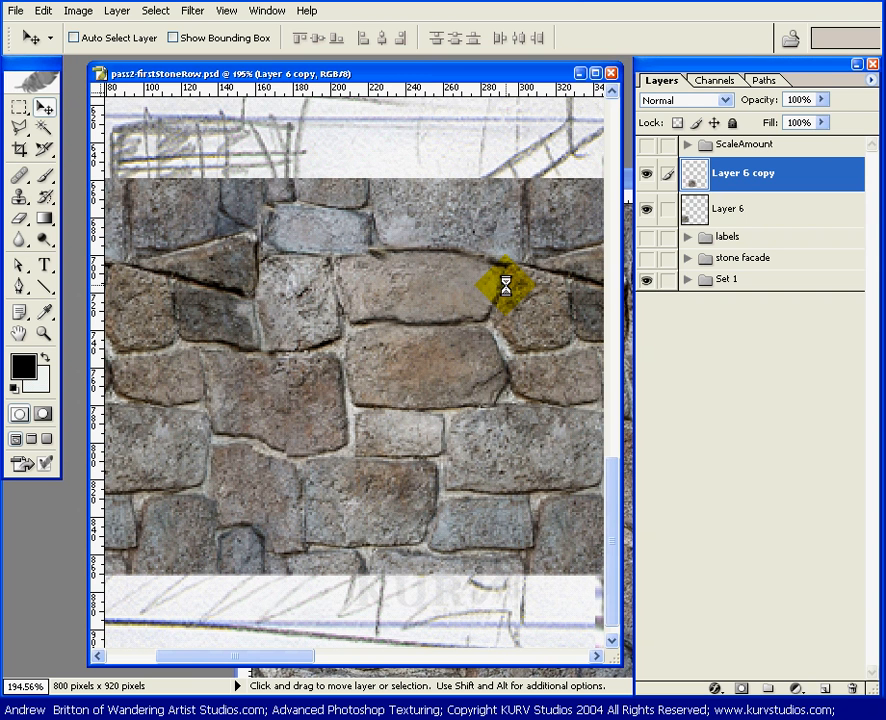
# Nudge the second stone tile sideways pixel by pixel until it sits flush against the original tile.
pyautogui.press('Left')
pyautogui.press('Right')
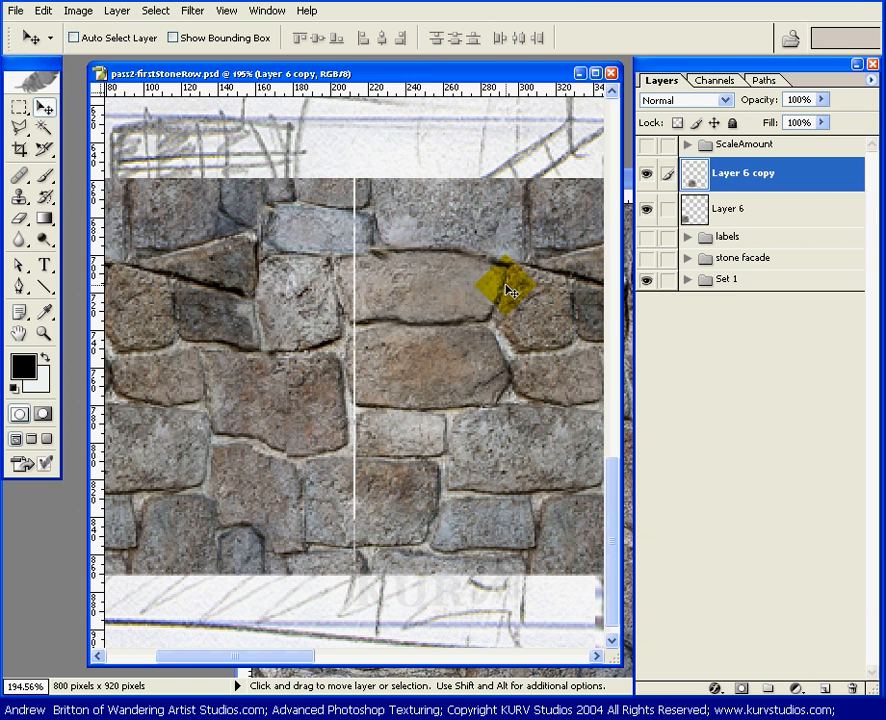
pyautogui.press('Left')
pyautogui.press('Right')
pyautogui.press('Left')
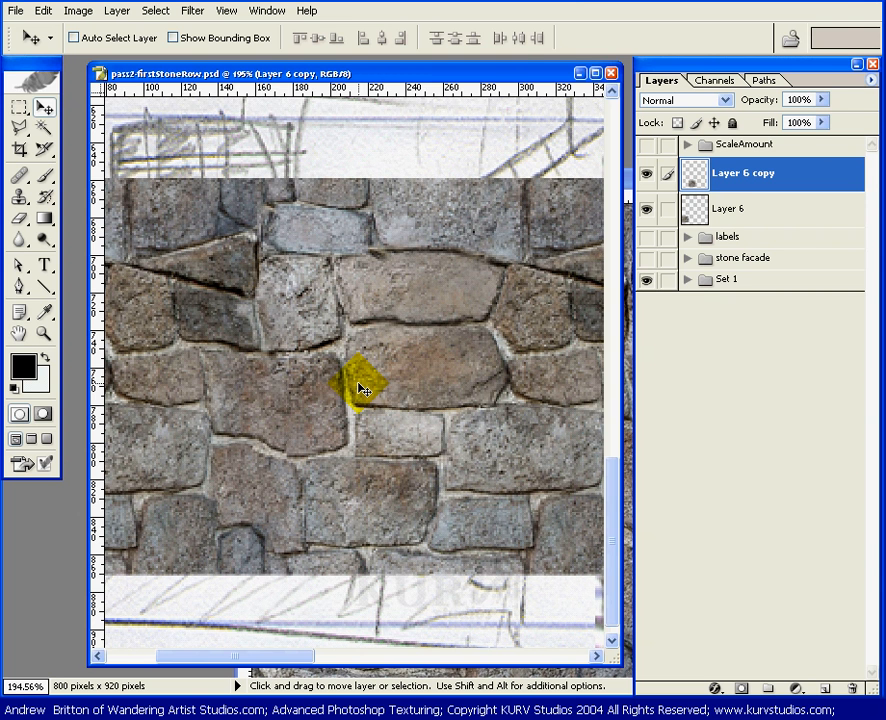
# Place a third copy of the stone tile flush against the second tile's right edge at the same height.
pyautogui.hotkey('ctrl', '0')
pyautogui.moveTo(359, 384)
pyautogui.mouseDown()
pyautogui.moveTo(281, 525)
pyautogui.moveTo(400, 512)
pyautogui.moveTo(387, 508)
pyautogui.mouseUp()
pyautogui.press('z')
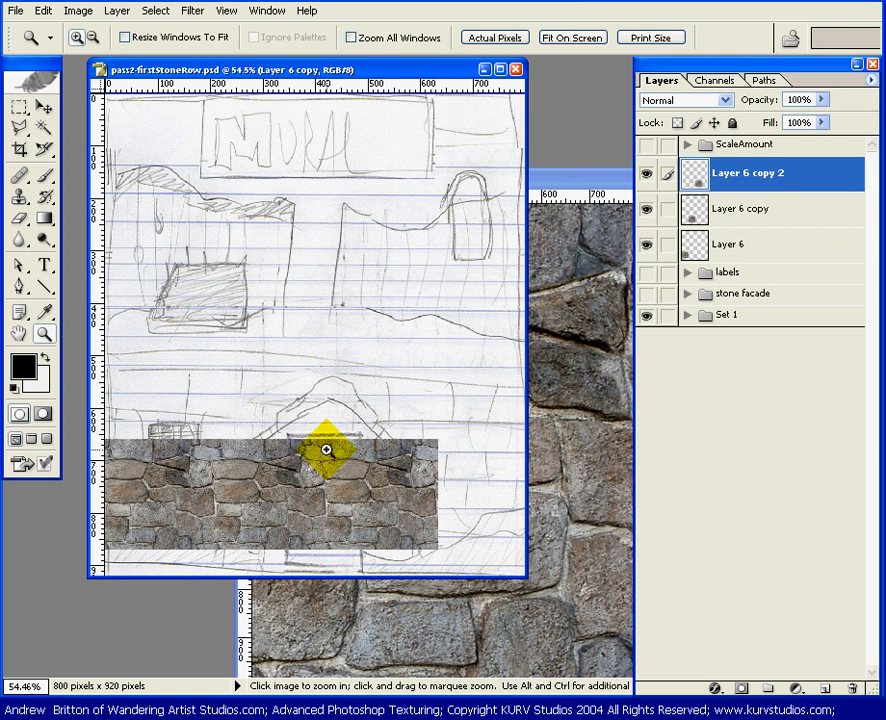
pyautogui.moveTo(365, 550); pyautogui.dragTo(365, 552)
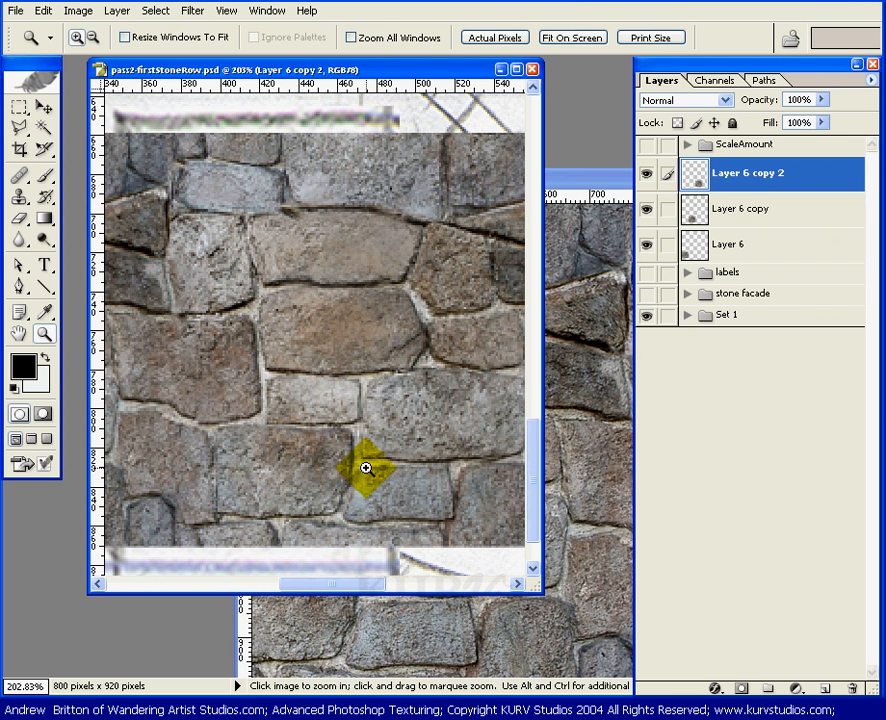
pyautogui.press('v')
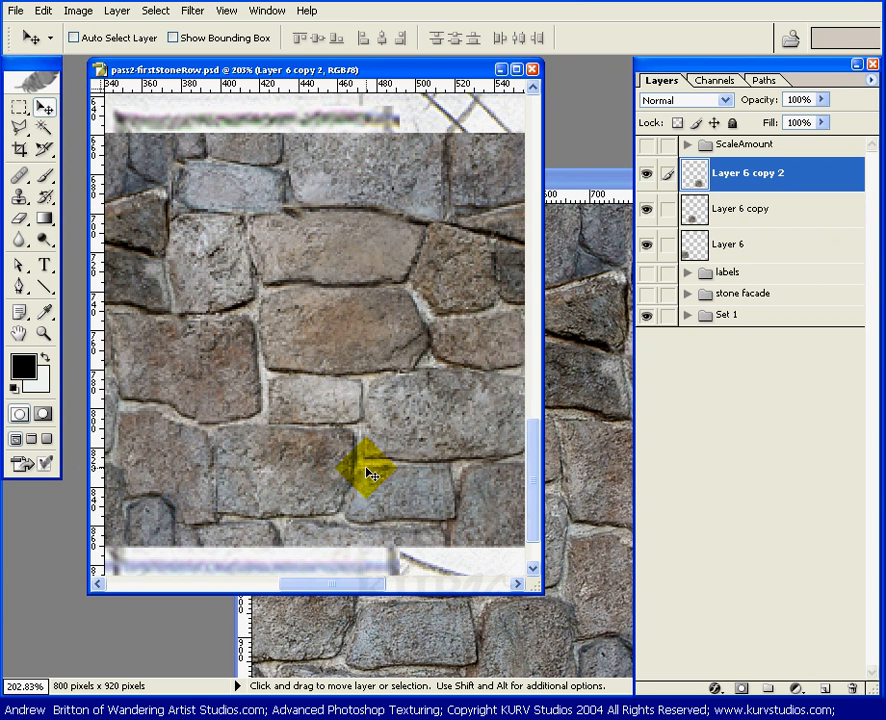
# Place a fourth stone tile beside the third to reach the canvas's right edge, nudging it left to close the seam.
pyautogui.hotkey('ctrl', '0')
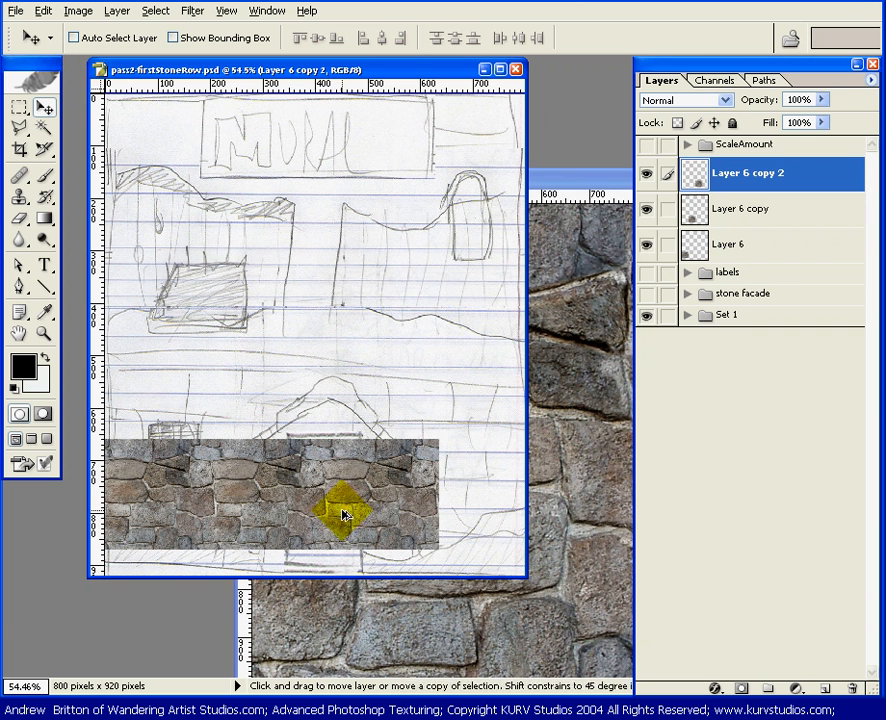
pyautogui.moveTo(349, 517)
pyautogui.mouseDown()
pyautogui.moveTo(293, 505)
pyautogui.moveTo(370, 502)
pyautogui.moveTo(413, 514)
pyautogui.moveTo(406, 516)
pyautogui.mouseUp()
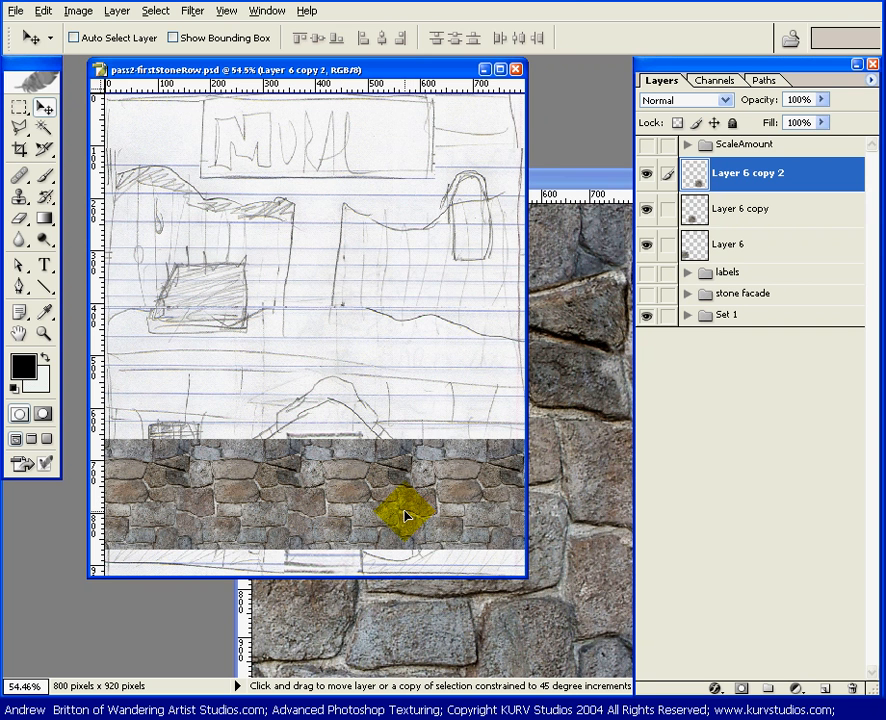
pyautogui.press('z')
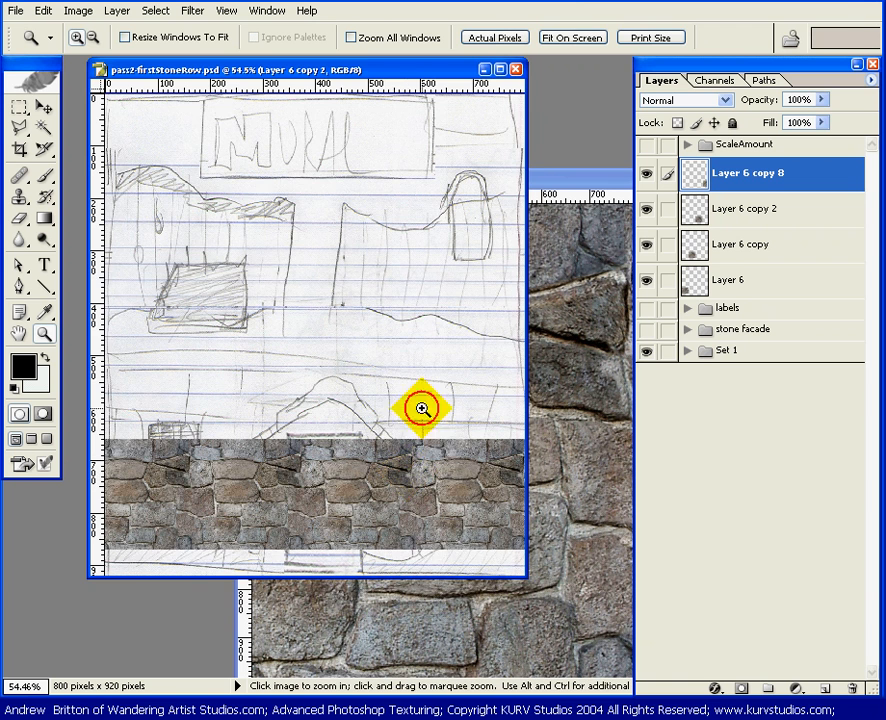
pyautogui.click(452, 540)
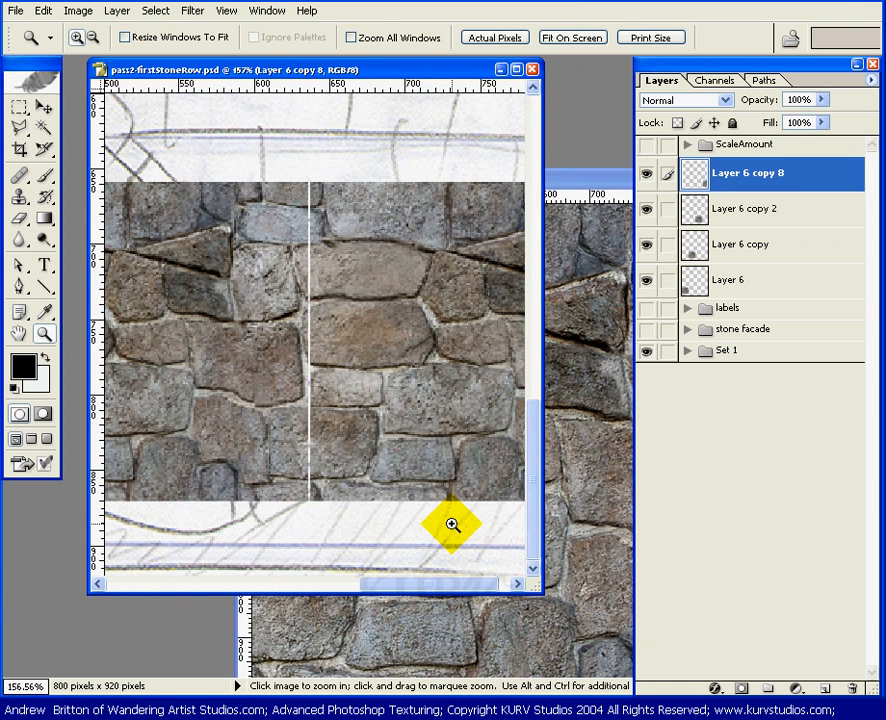
pyautogui.press('v')
pyautogui.press('Left')
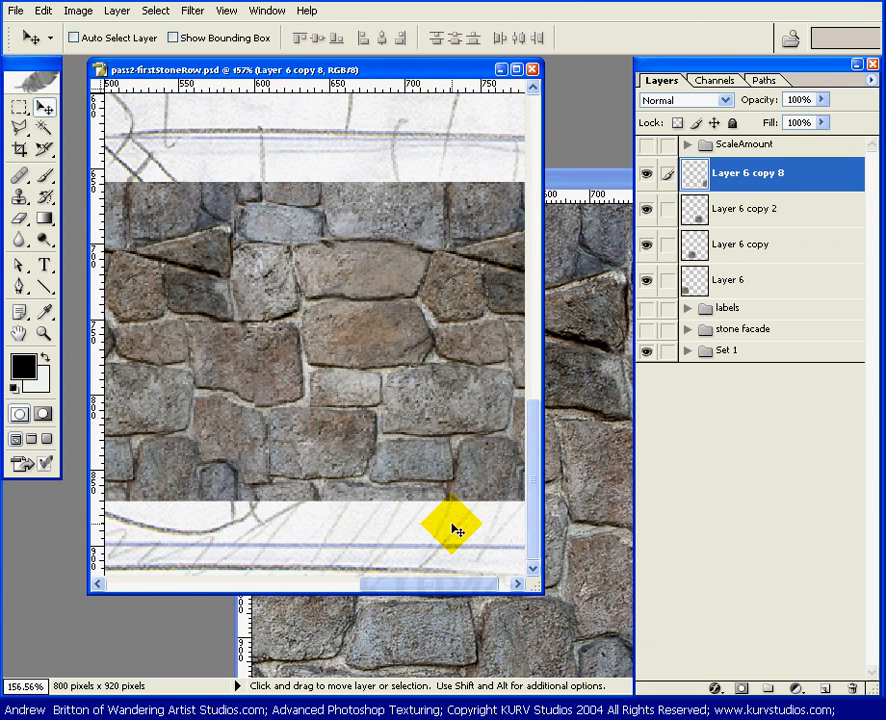
# Compare the stone row with the bare sketch and its labels by temporarily hiding the four stone layers and showing the labels group.
pyautogui.hotkey('ctrl', '0')
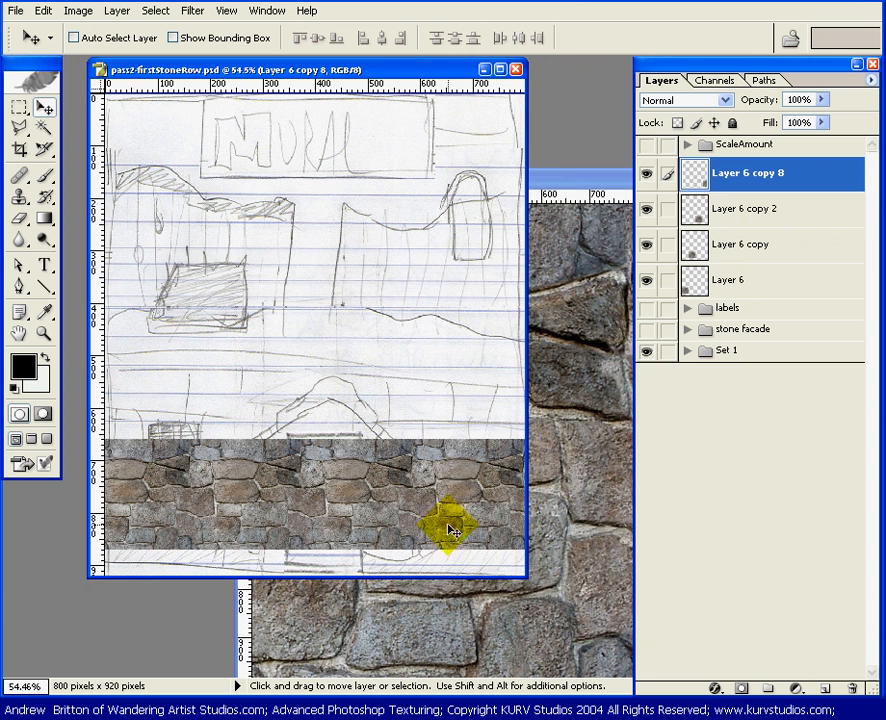
pyautogui.moveTo(525, 563); pyautogui.dragTo(591, 566)
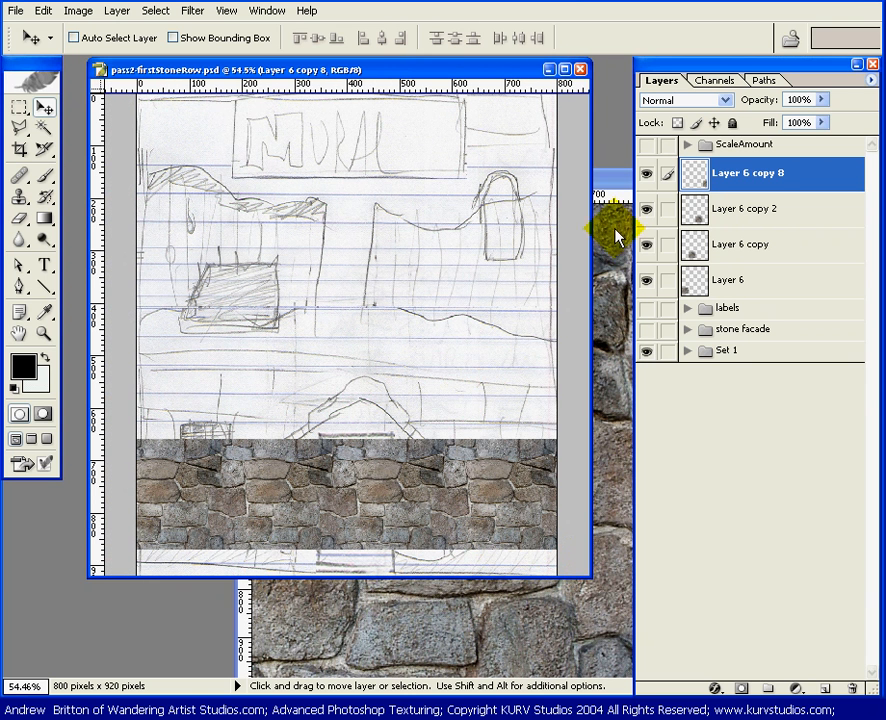
pyautogui.moveTo(646, 178); pyautogui.dragTo(646, 280)
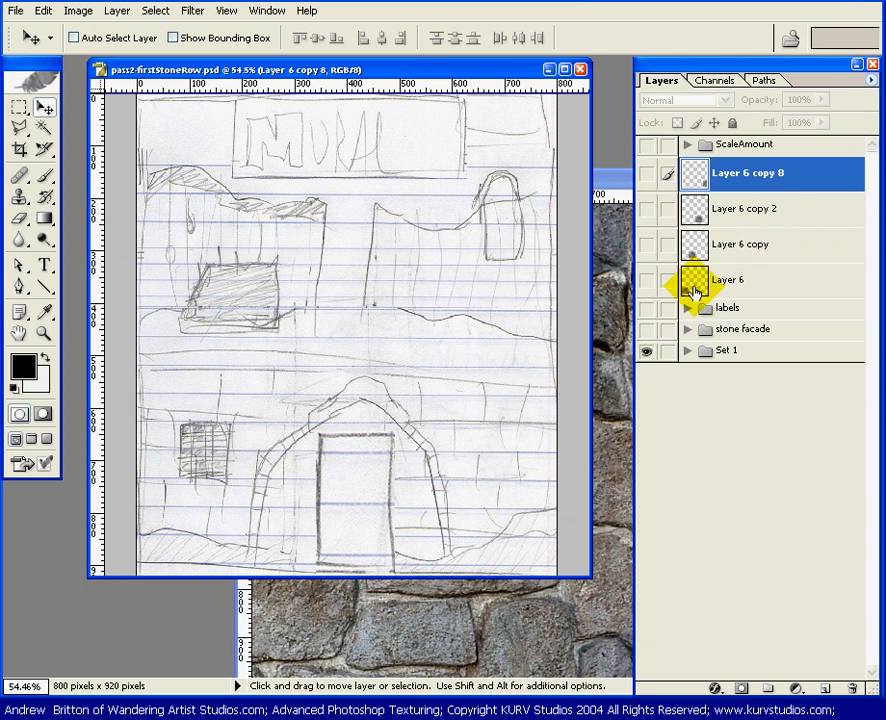
pyautogui.click(647, 310)
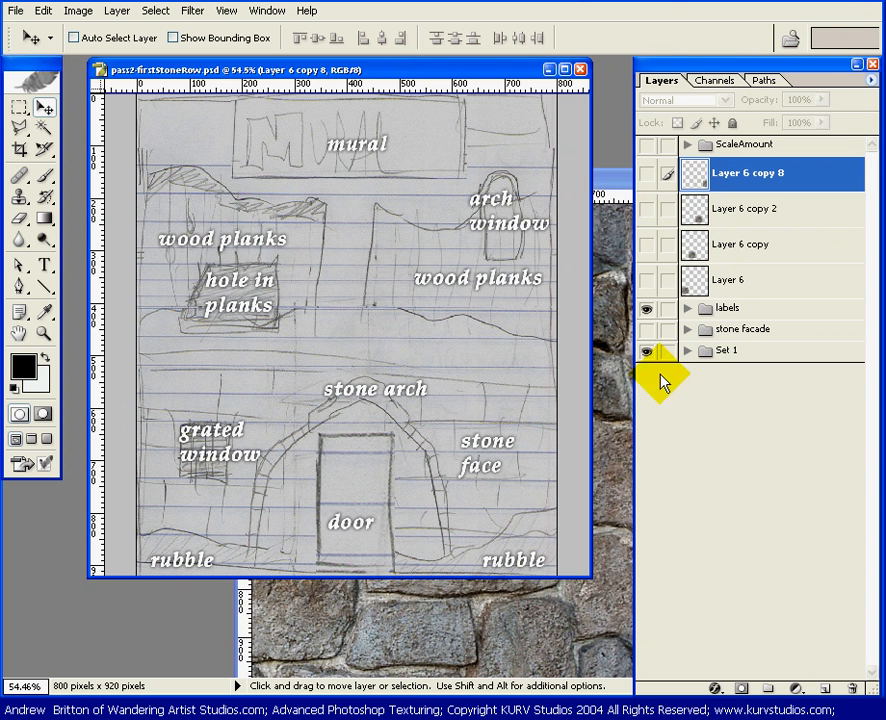
pyautogui.click(646, 309)
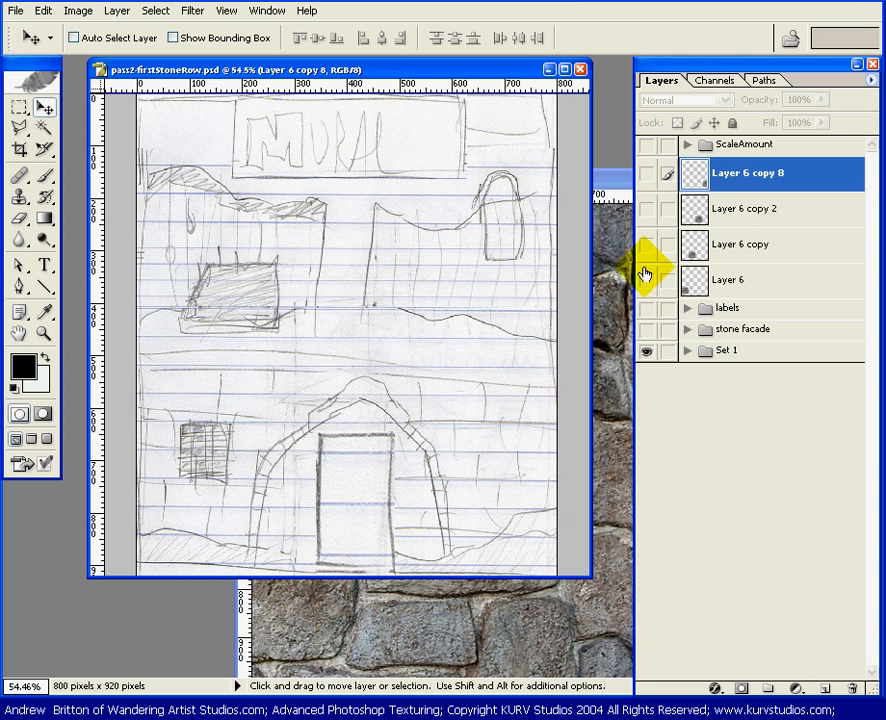
pyautogui.moveTo(646, 176); pyautogui.dragTo(645, 277)
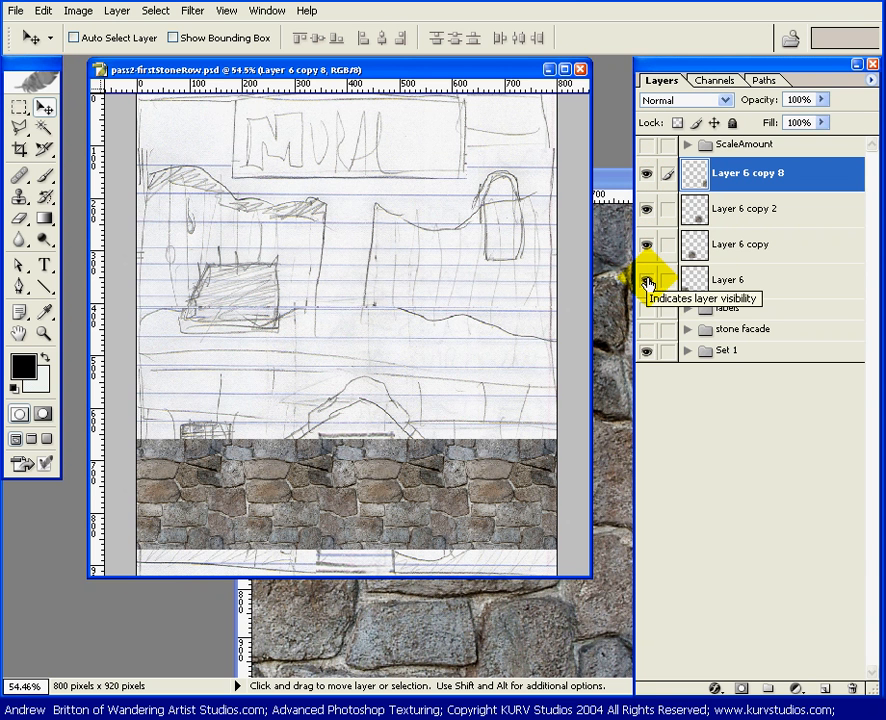
# Toggle the visibility of Layer 6 to check which part of the stone row it covers.
pyautogui.moveTo(647, 283)
pyautogui.mouseDown()
pyautogui.moveTo(646, 187)
pyautogui.moveTo(647, 287)
pyautogui.mouseUp()
pyautogui.click(644, 178)
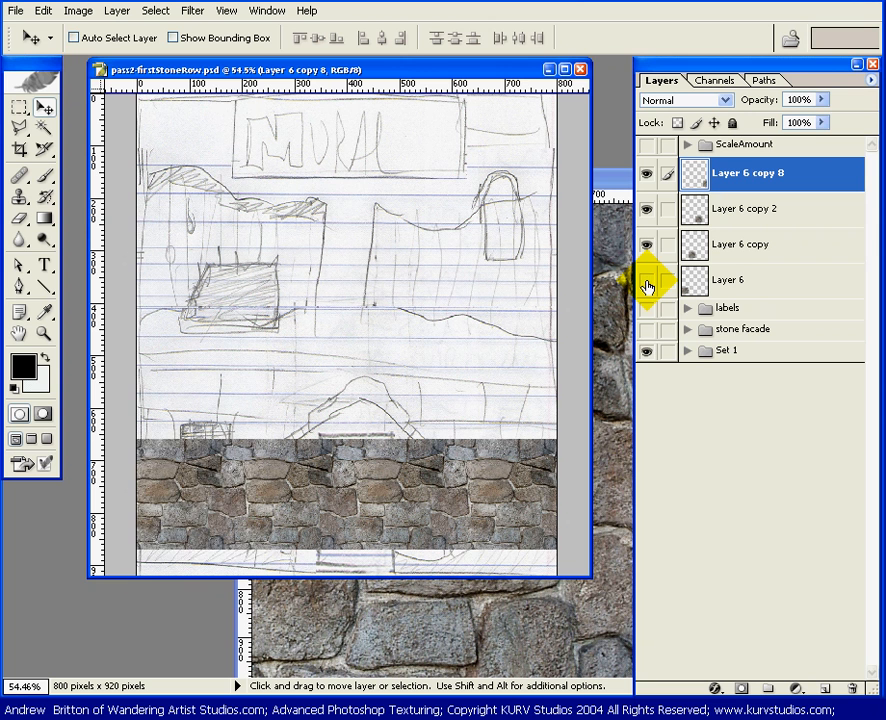
pyautogui.click(647, 287)
pyautogui.click(647, 287)
pyautogui.click(647, 287)
pyautogui.click(647, 287)
# Examine how the Layer 6 copy 8 tile extends past the canvas edge, using its visibility and Free Transform bounds without changing it.
pyautogui.moveTo(592, 490); pyautogui.dragTo(611, 494)
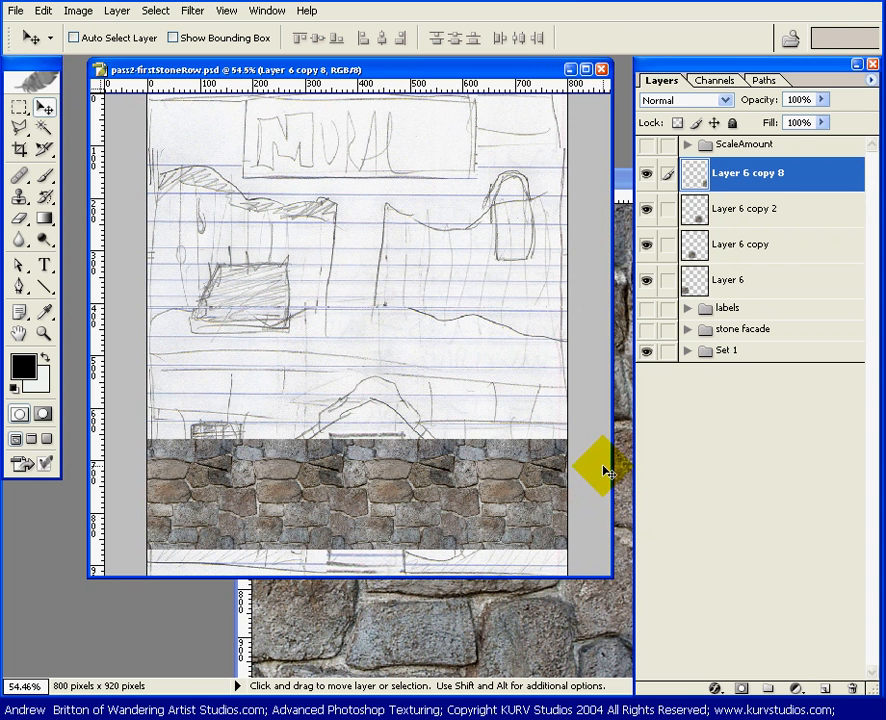
pyautogui.click(647, 177)
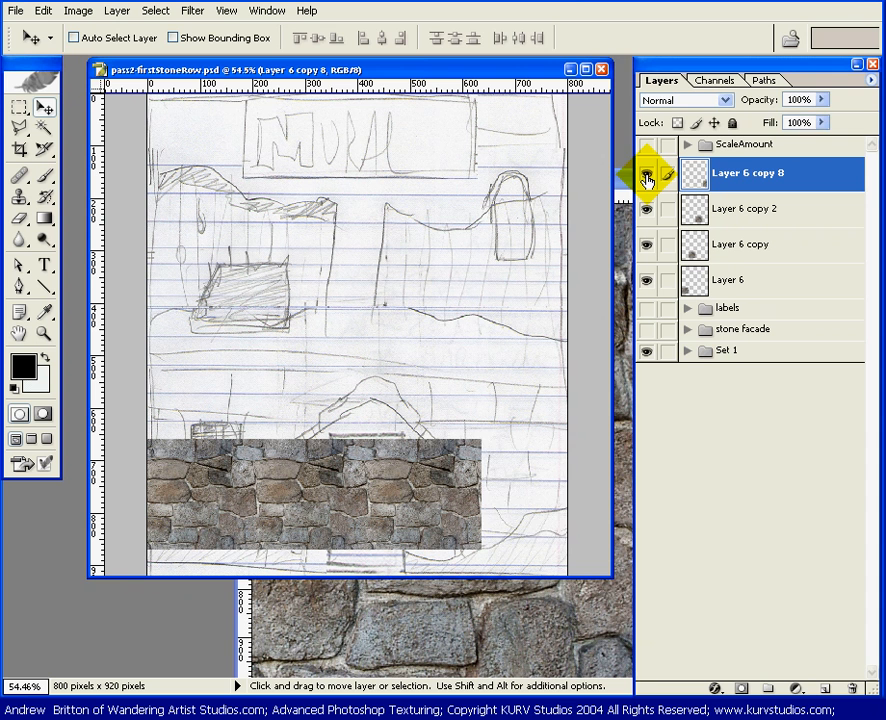
pyautogui.click(647, 177)
pyautogui.hotkey('ctrl', 't')
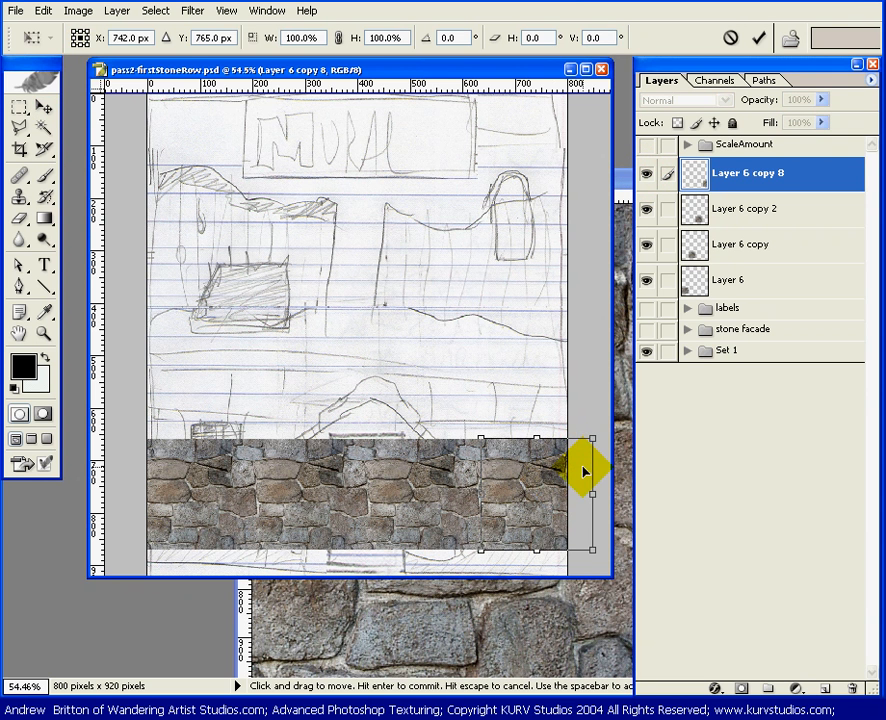
pyautogui.press('Return')
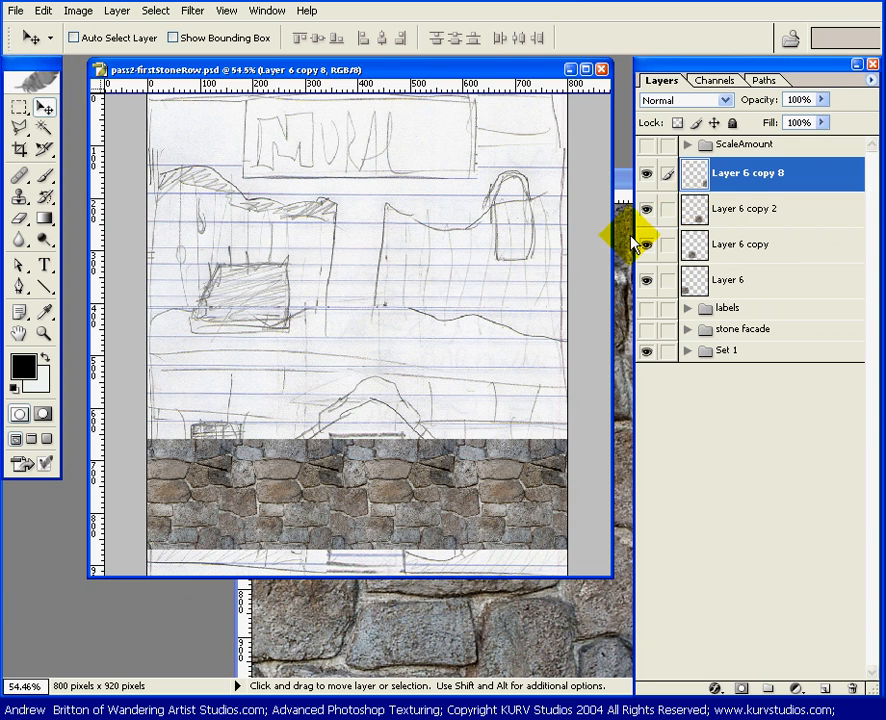
pyautogui.hotkey('ctrl', 't')
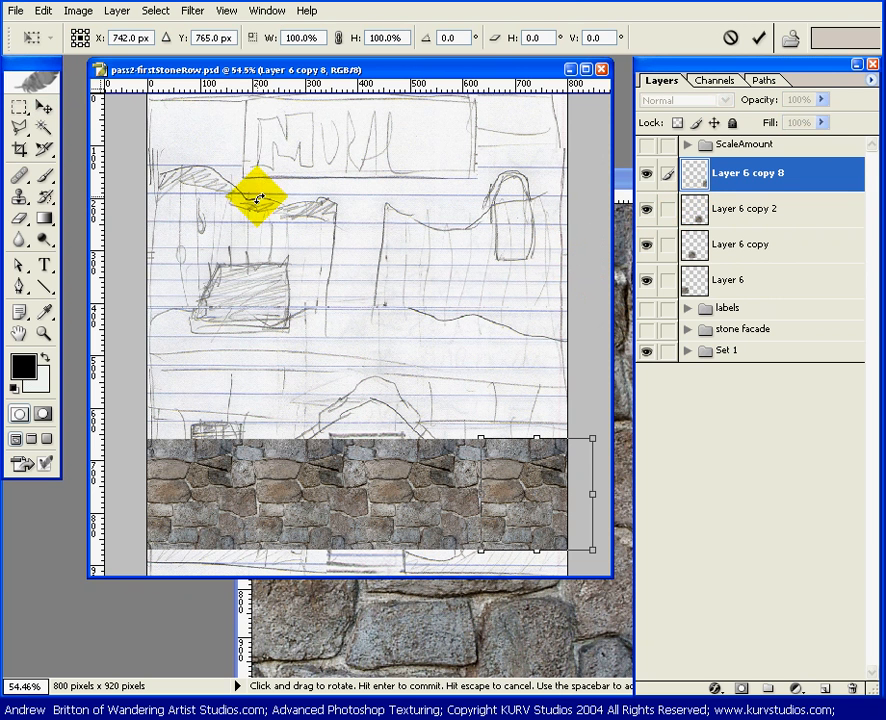
pyautogui.click(43, 11)
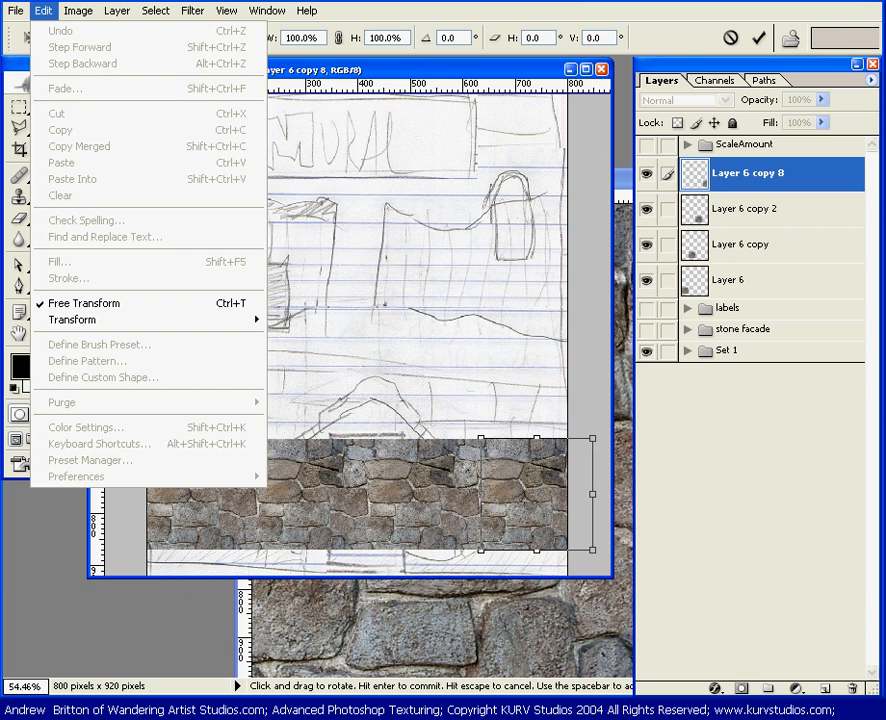
pyautogui.click(591, 522)
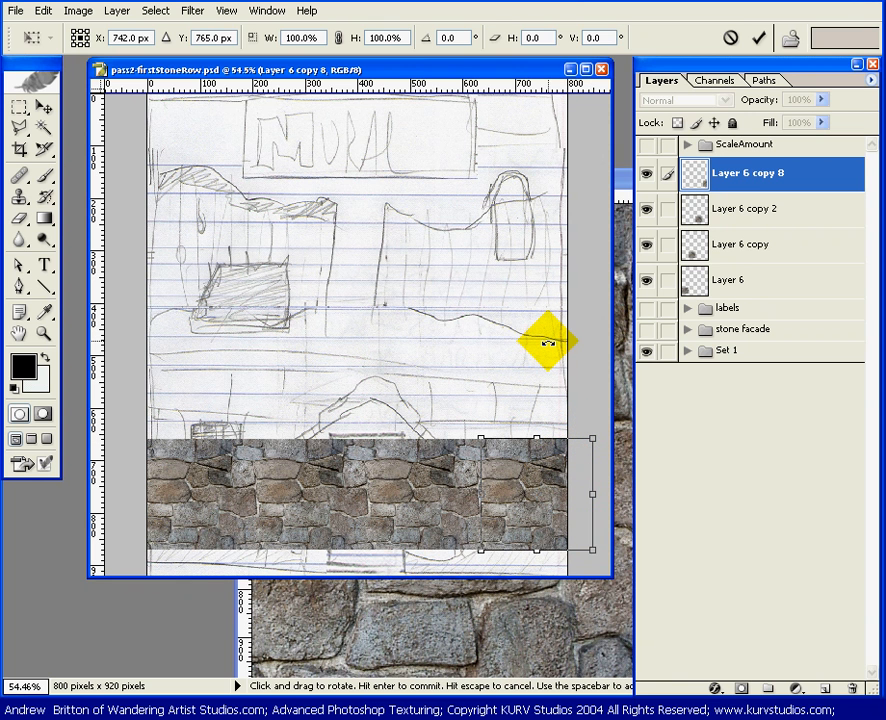
pyautogui.press('Return')
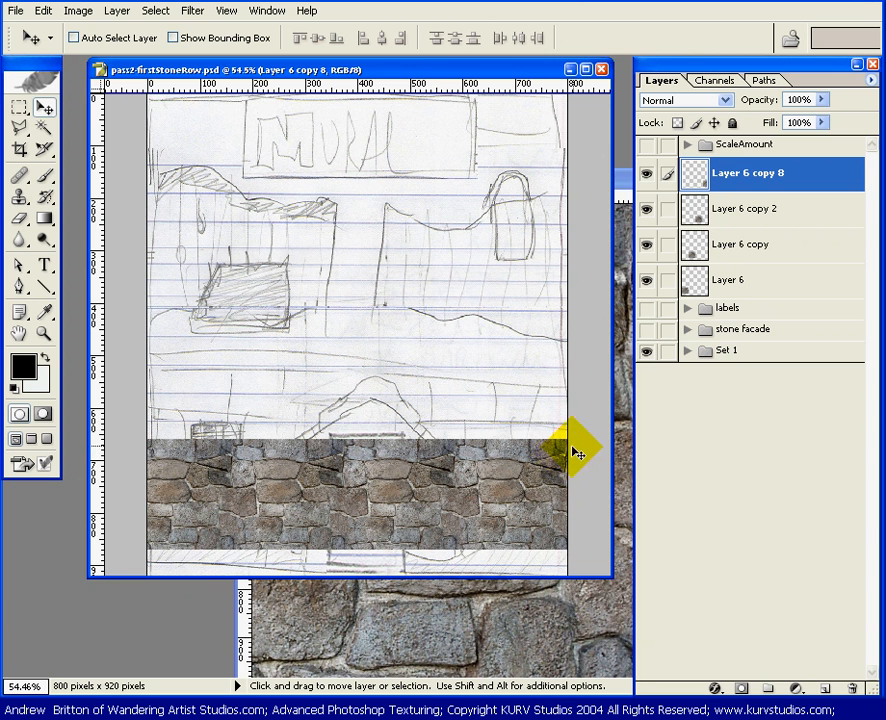
pyautogui.click(647, 179)
pyautogui.click(647, 178)
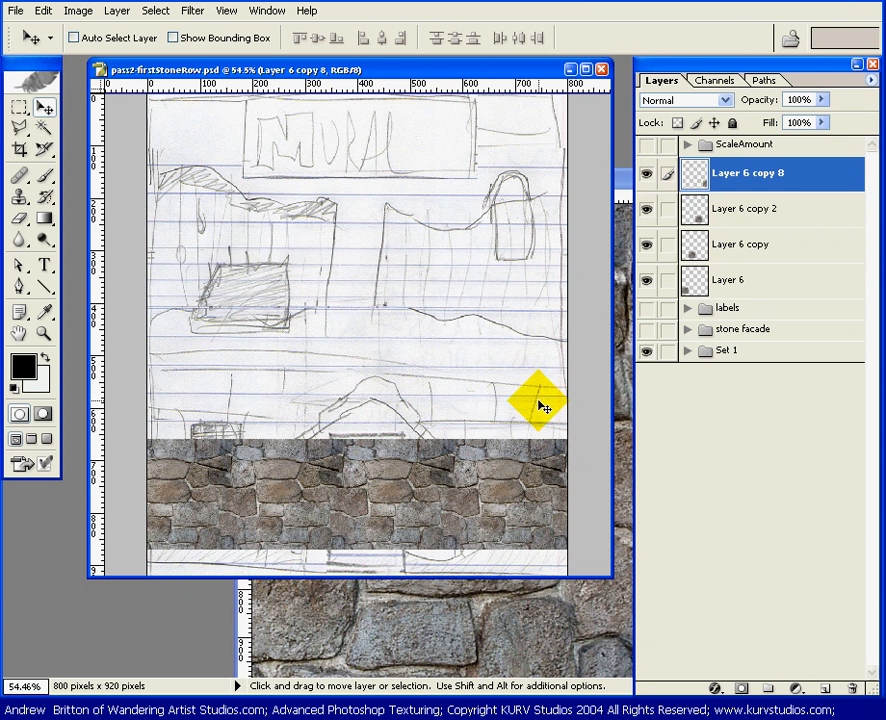
# Try narrowing the fourth stone tile to 77.4% width with Free Transform so it ends at the canvas's right edge.
pyautogui.hotkey('ctrl', 't')
pyautogui.moveTo(592, 494); pyautogui.dragTo(568, 497)
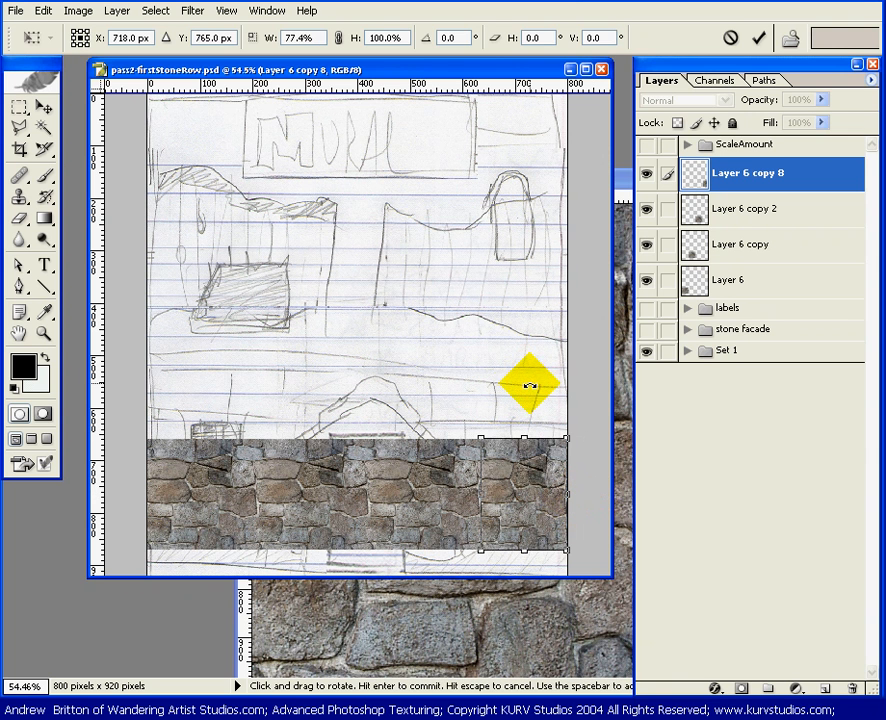
pyautogui.press('Return')
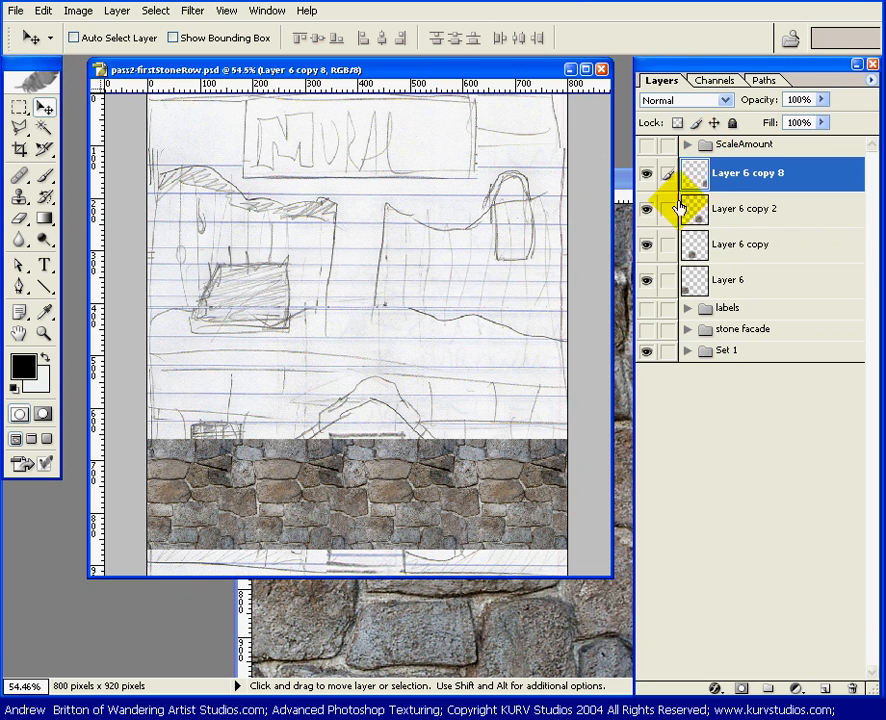
# Check the Layer 6 copy 8 tile's visibility and link the Layer 6 copy 2, Layer 6 copy and Layer 6 layers to it.
pyautogui.click(647, 177)
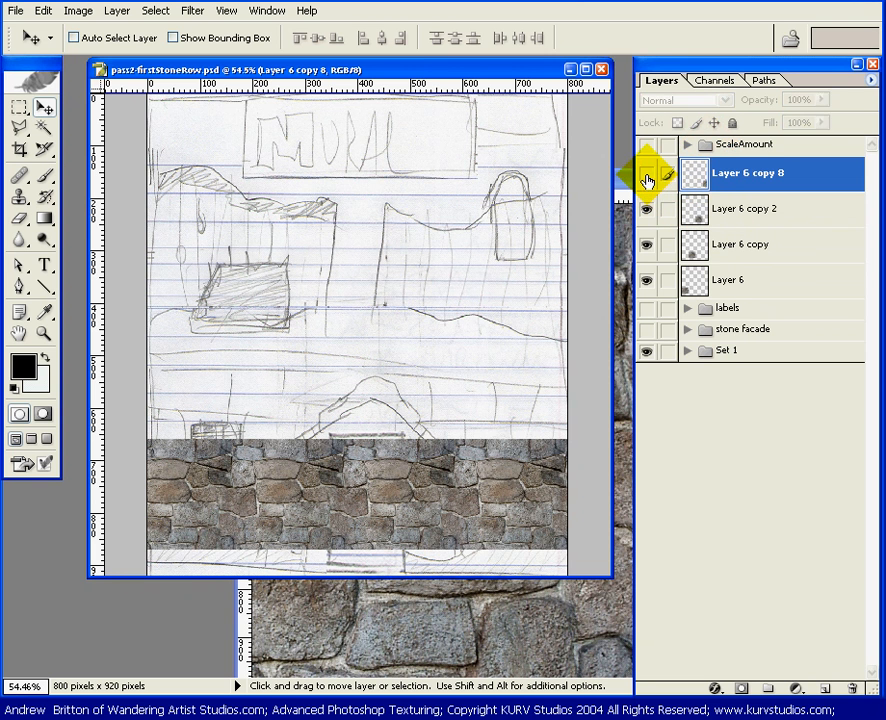
pyautogui.click(655, 179)
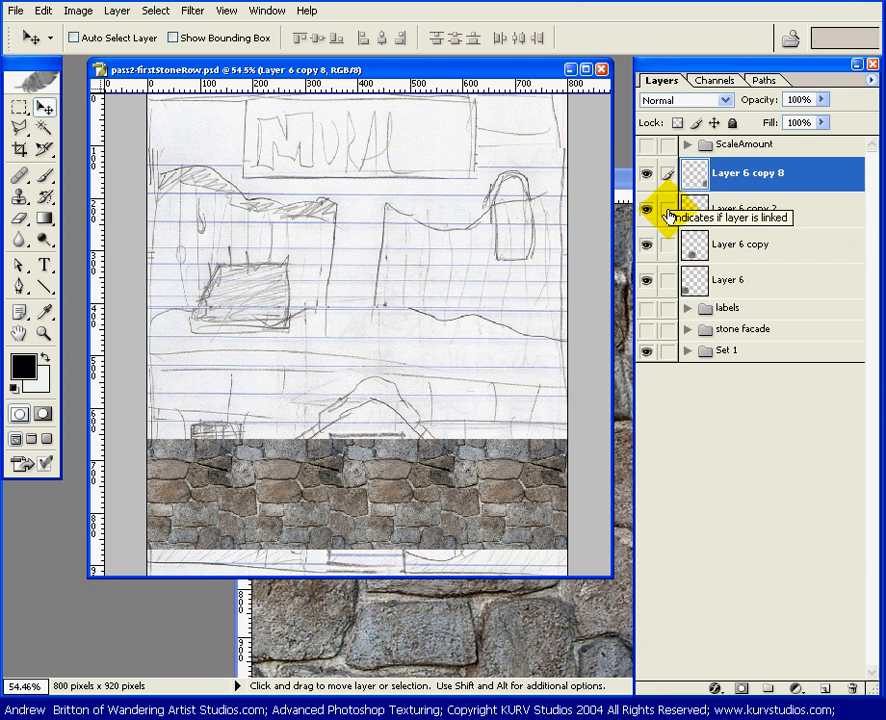
pyautogui.click(668, 210)
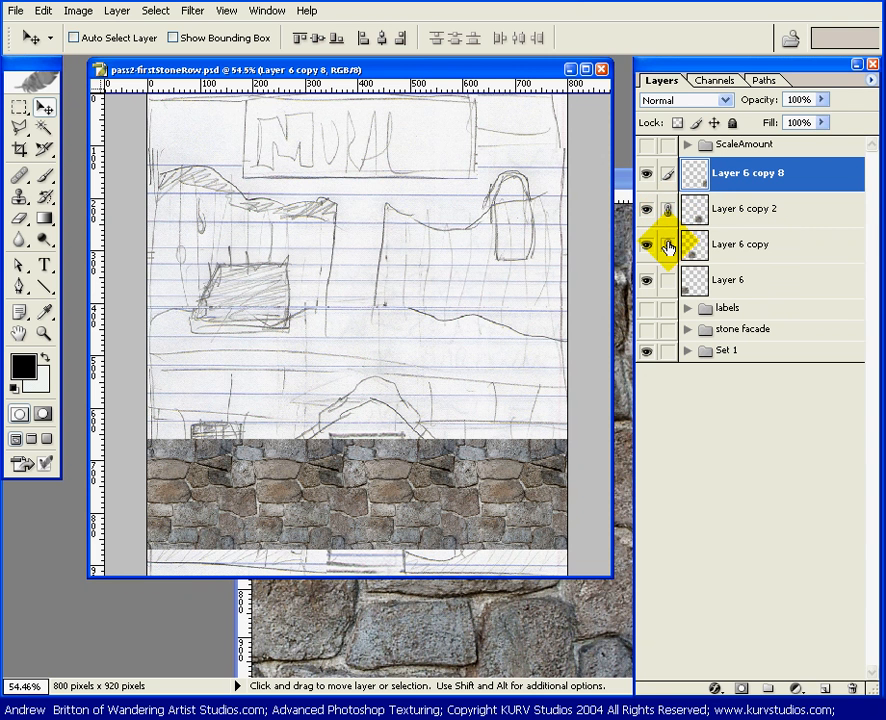
pyautogui.click(668, 245)
pyautogui.click(668, 280)
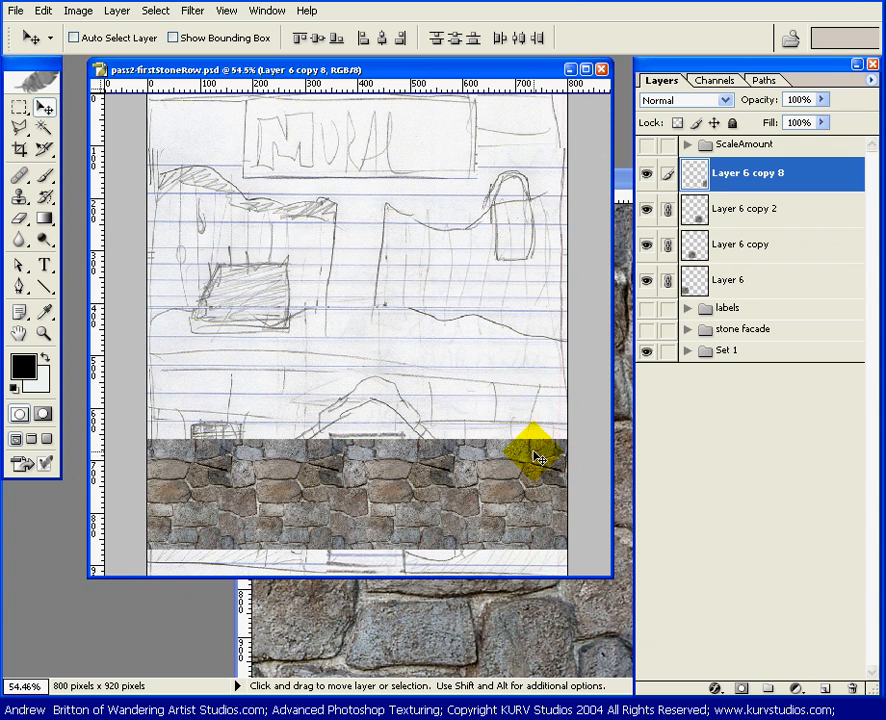
# Examine the Free Transform bounds around the four linked stone tiles and the part of the row covered by Layer 6.
pyautogui.hotkey('ctrl', 't')
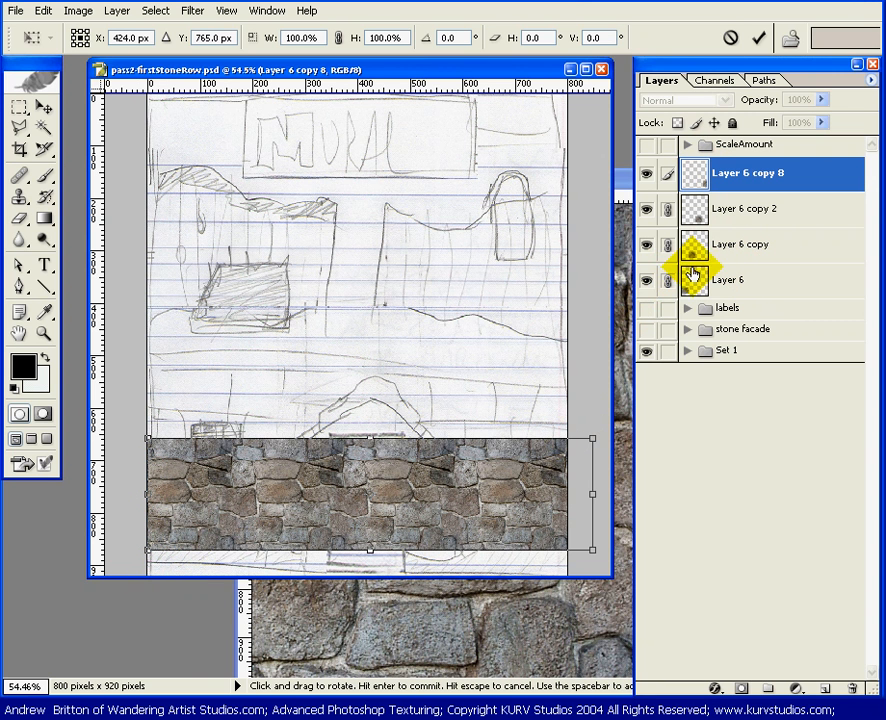
pyautogui.press('Return')
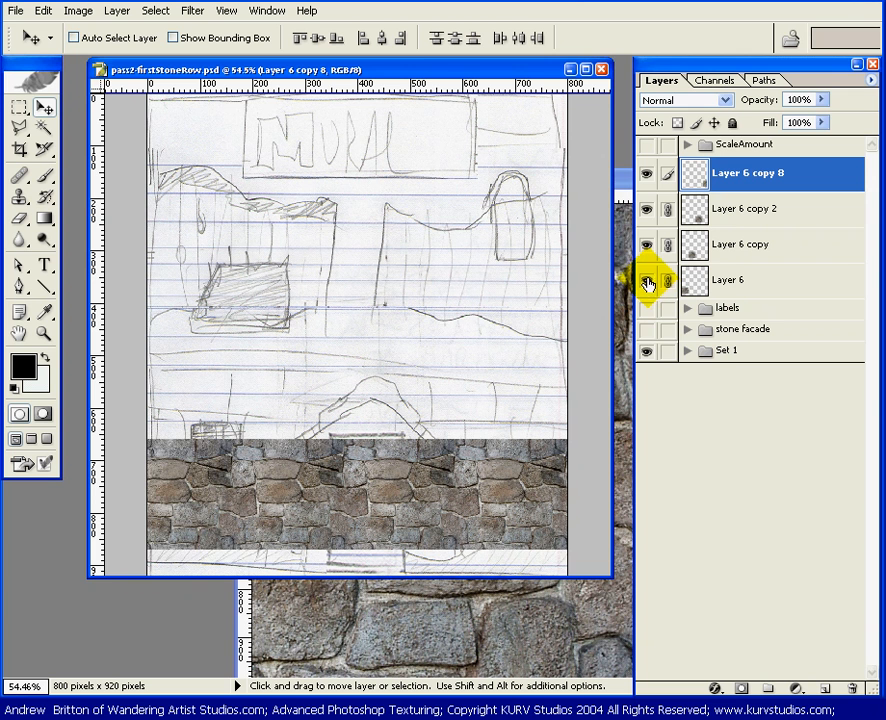
pyautogui.click(648, 285)
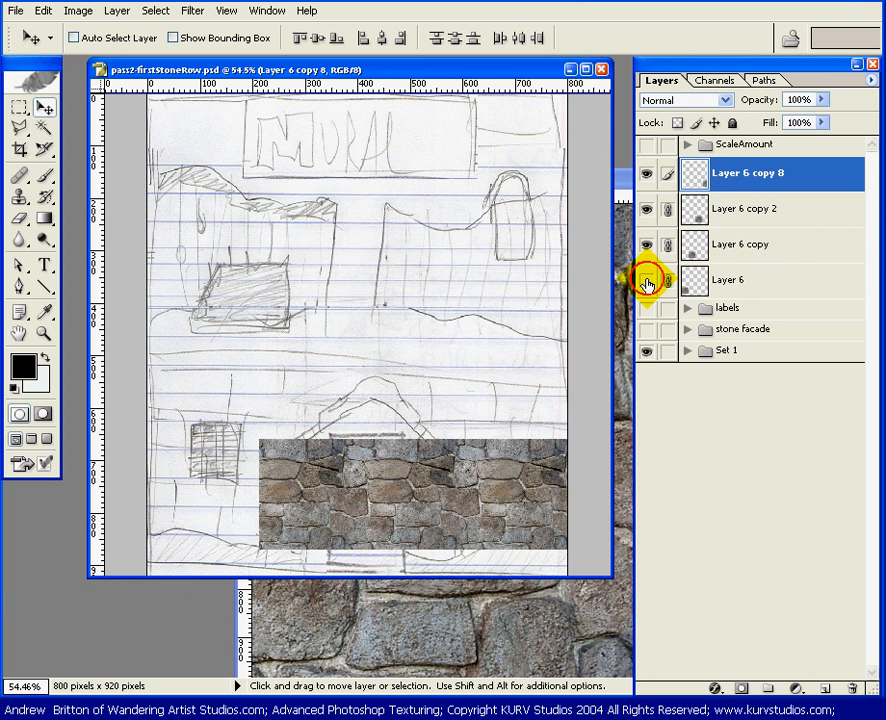
pyautogui.click(646, 178)
# Scale the four linked stone tiles together proportionally to 94.5% so the row ends at the canvas's right edge.
pyautogui.hotkey('ctrl', 't')
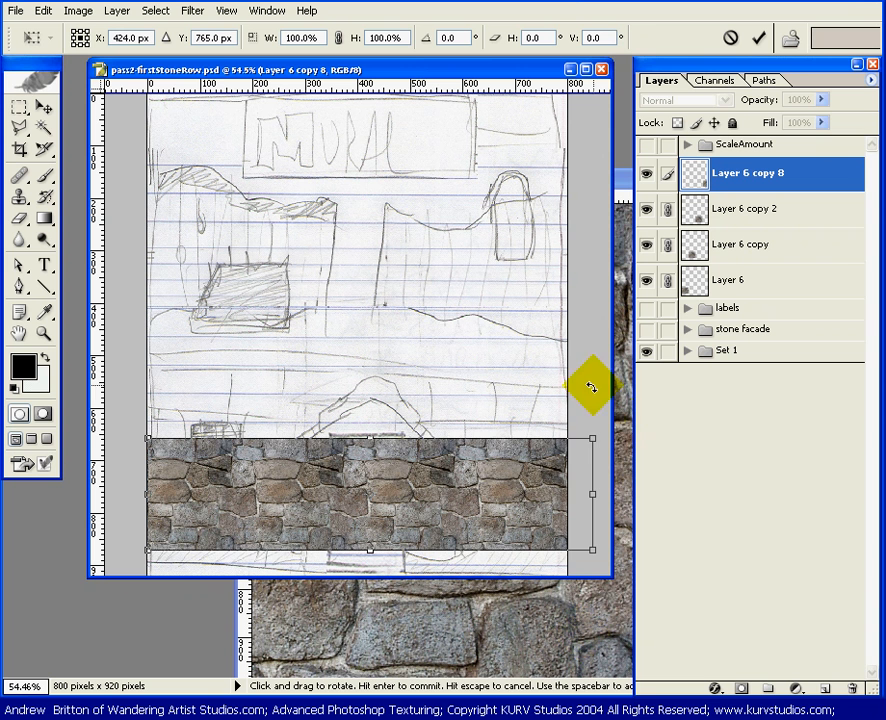
pyautogui.moveTo(594, 437); pyautogui.dragTo(575, 465)
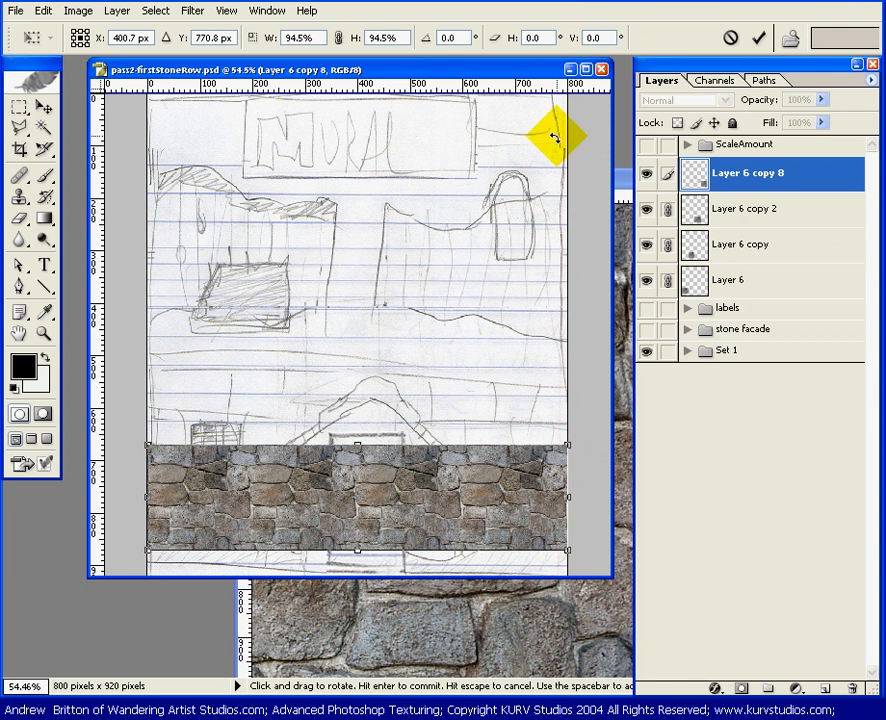
pyautogui.press('Return')
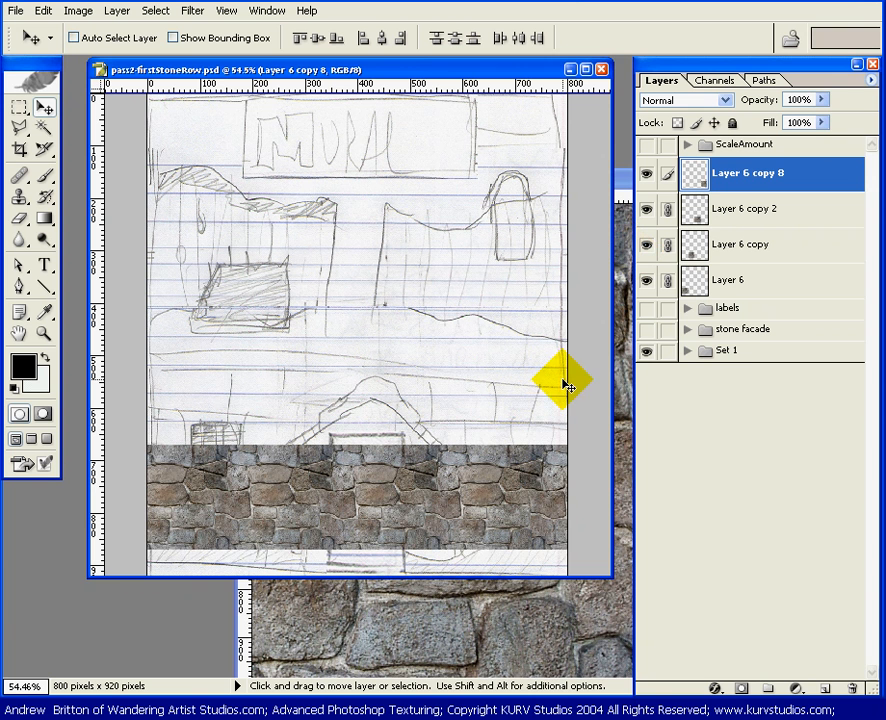
# Try moving the whole linked stone row up over the sketch and undo the move.
pyautogui.moveTo(524, 433); pyautogui.dragTo(529, 414)
pyautogui.hotkey('ctrl', 'z')
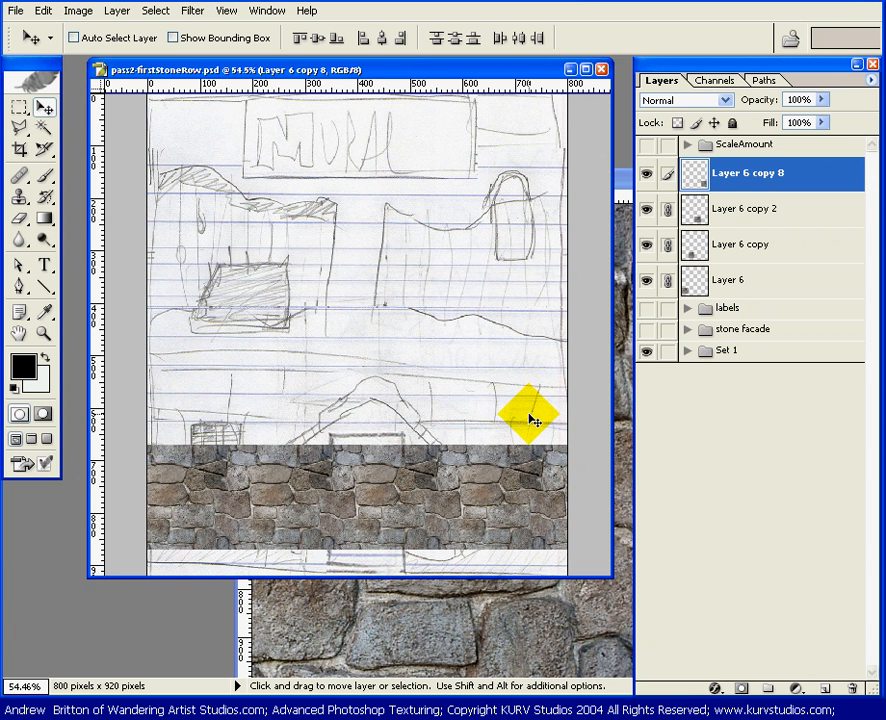
pyautogui.moveTo(530, 469); pyautogui.dragTo(520, 410)
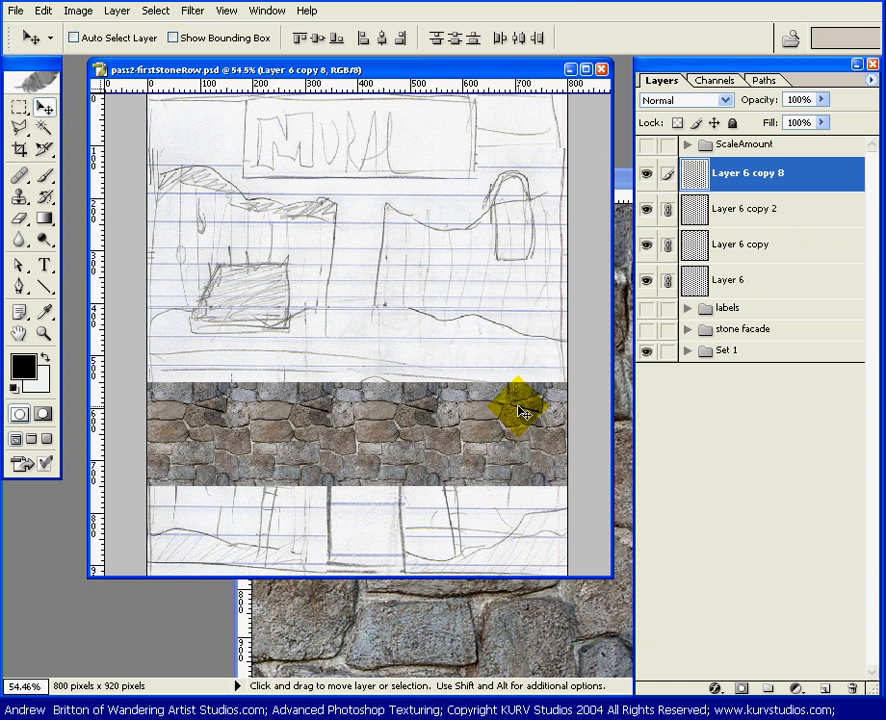
pyautogui.hotkey('ctrl', 'z')
# Unlink the other three stone layers, try duplicating only the Layer 6 copy 8 tile above the row, and undo the copy.
pyautogui.moveTo(647, 212); pyautogui.dragTo(655, 279)
pyautogui.moveTo(668, 210); pyautogui.dragTo(669, 282)
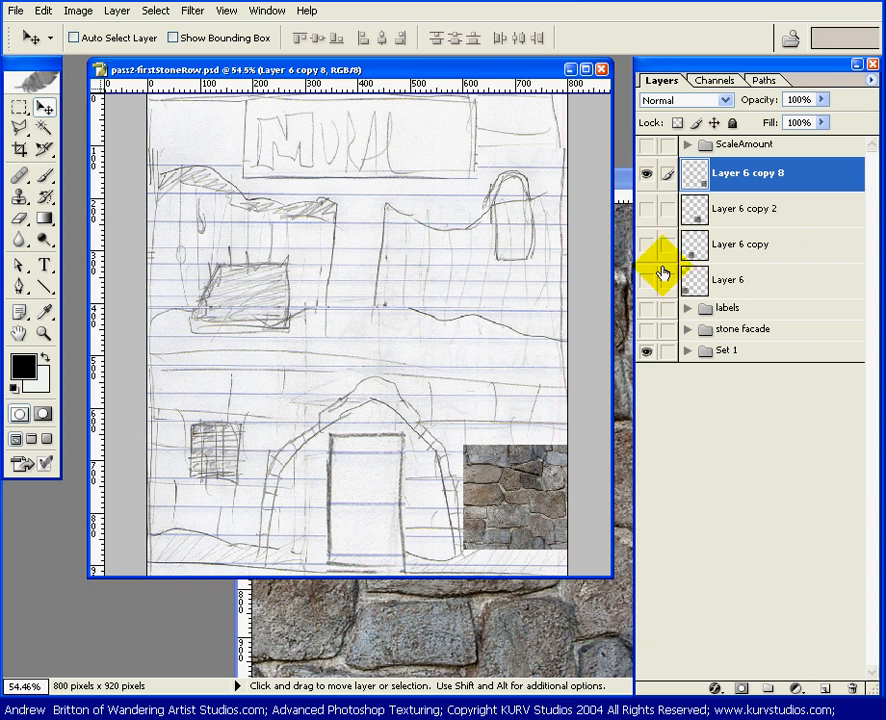
pyautogui.moveTo(647, 209); pyautogui.dragTo(647, 280)
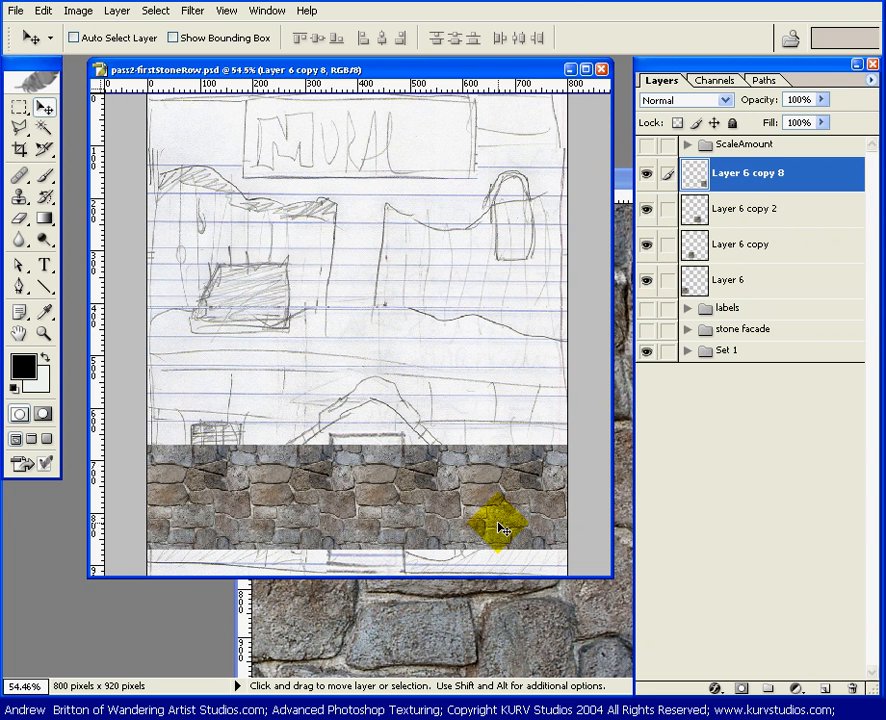
pyautogui.moveTo(500, 528); pyautogui.dragTo(488, 416)
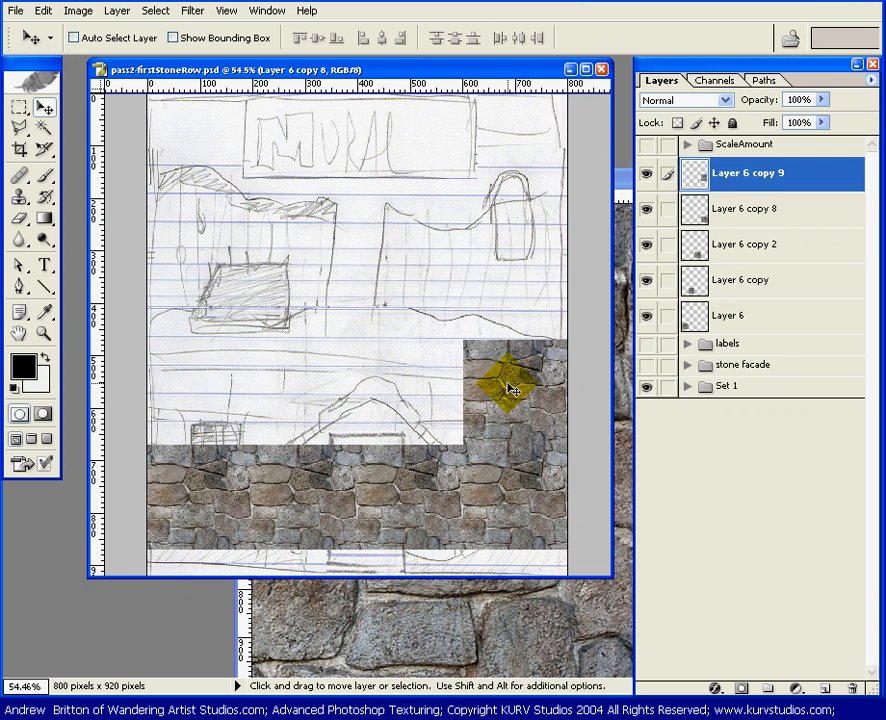
pyautogui.hotkey('ctrl', 'z')
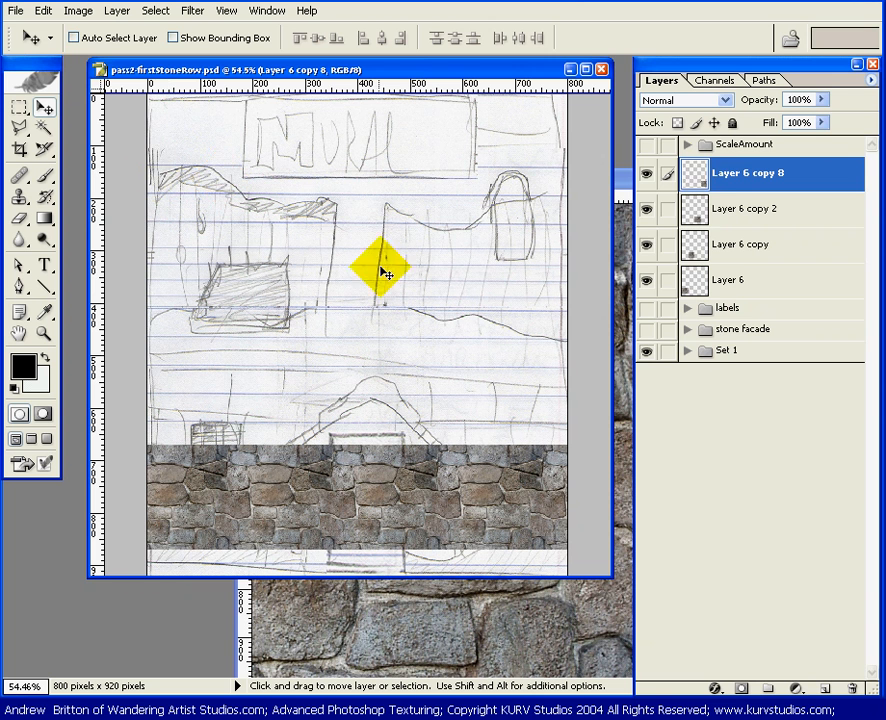
# Link Layer 6 copy 2, Layer 6 copy and Layer 6 to Layer 6 copy 8 and merge the linked layers into one.
pyautogui.moveTo(668, 210); pyautogui.dragTo(667, 281)
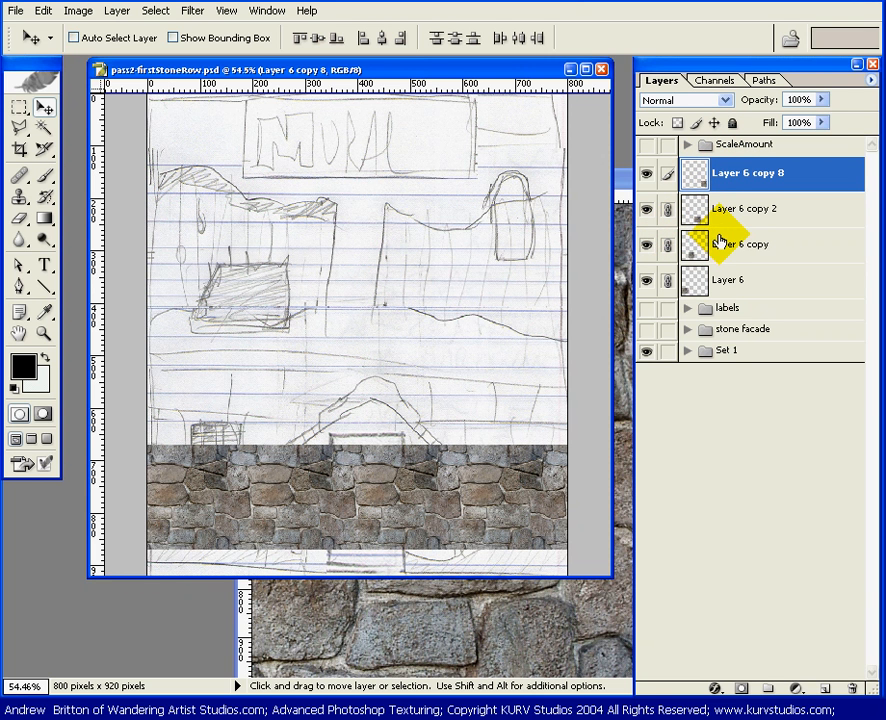
pyautogui.click(114, 12)
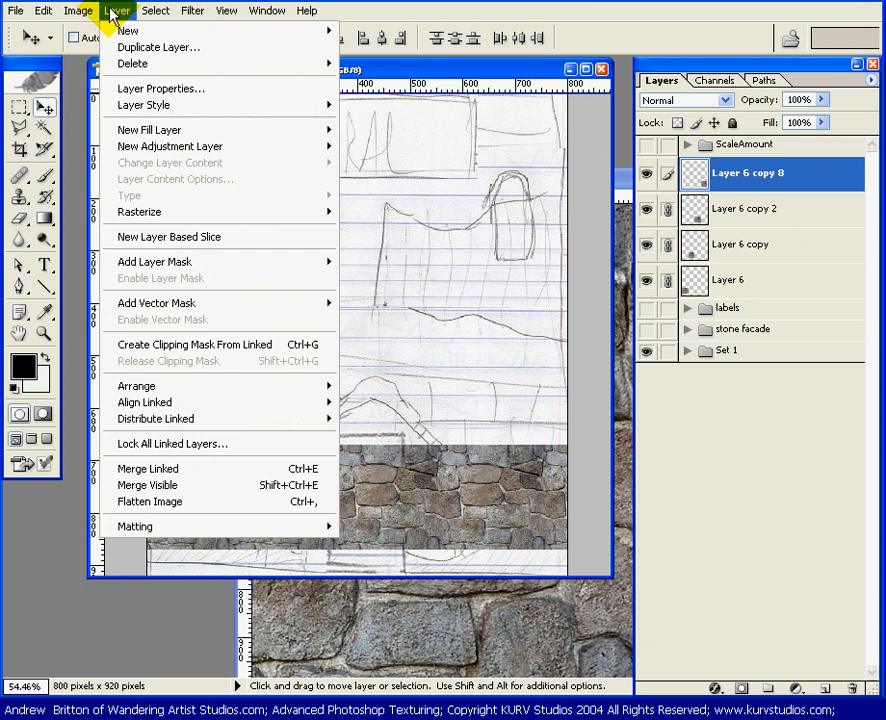
pyautogui.click(222, 480)
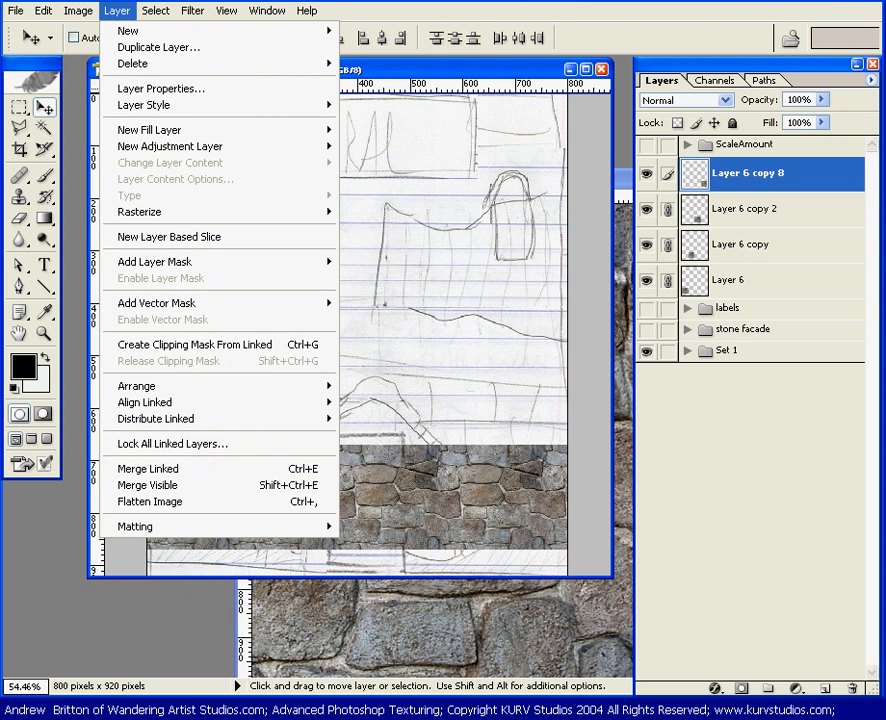
pyautogui.click(478, 182)
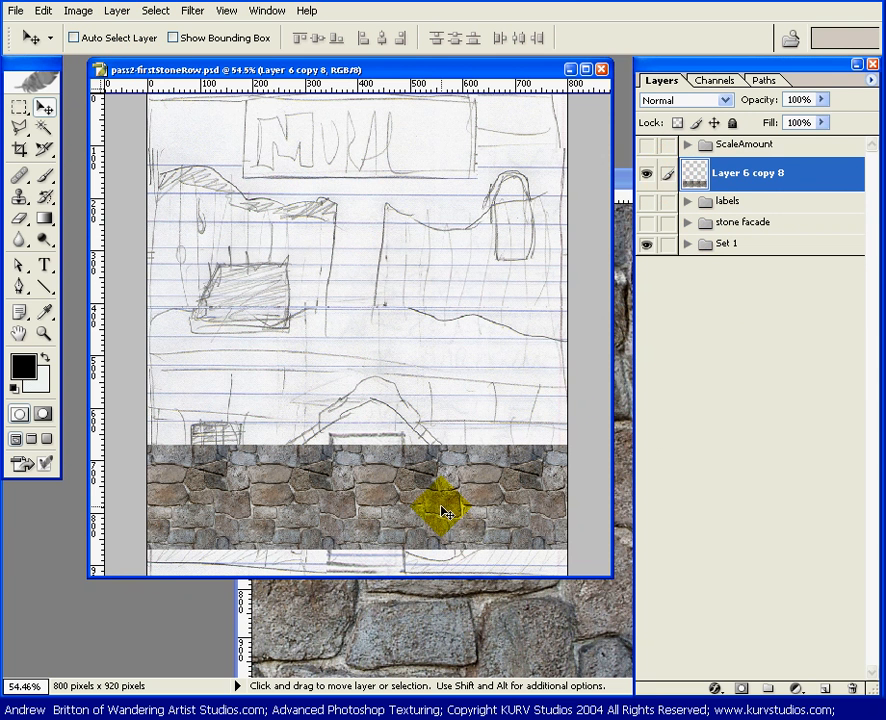
# Duplicate the merged stone row and place the copy just above the original, keeping it aligned with the canvas sides.
pyautogui.moveTo(443, 516); pyautogui.dragTo(433, 372)
pyautogui.hotkey('ctrl', 'z')
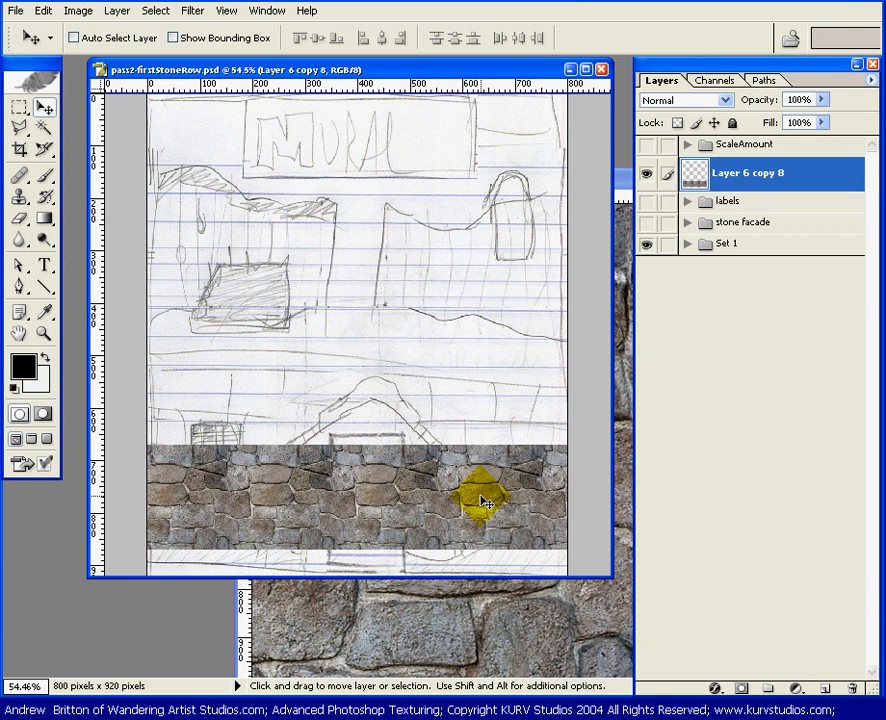
pyautogui.moveTo(483, 502); pyautogui.dragTo(443, 467)
# Nudge the duplicated stone row down pixel by pixel until the white gap between the two rows is closed.
pyautogui.press('z')
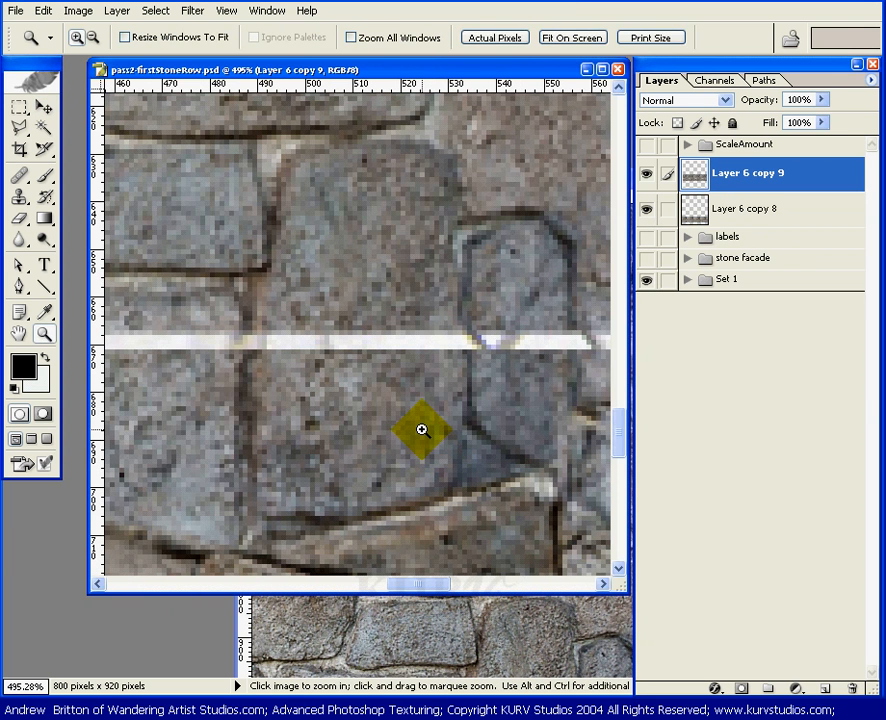
pyautogui.press('v')
pyautogui.press('Down')
pyautogui.press('Down')
pyautogui.press('Down')
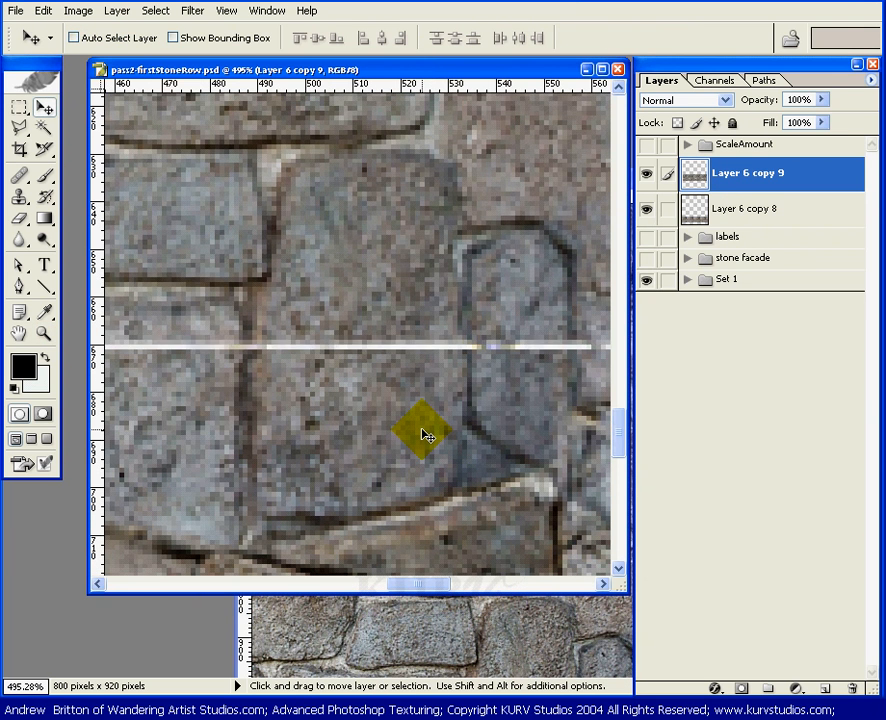
pyautogui.press('Down')
pyautogui.press('Down')
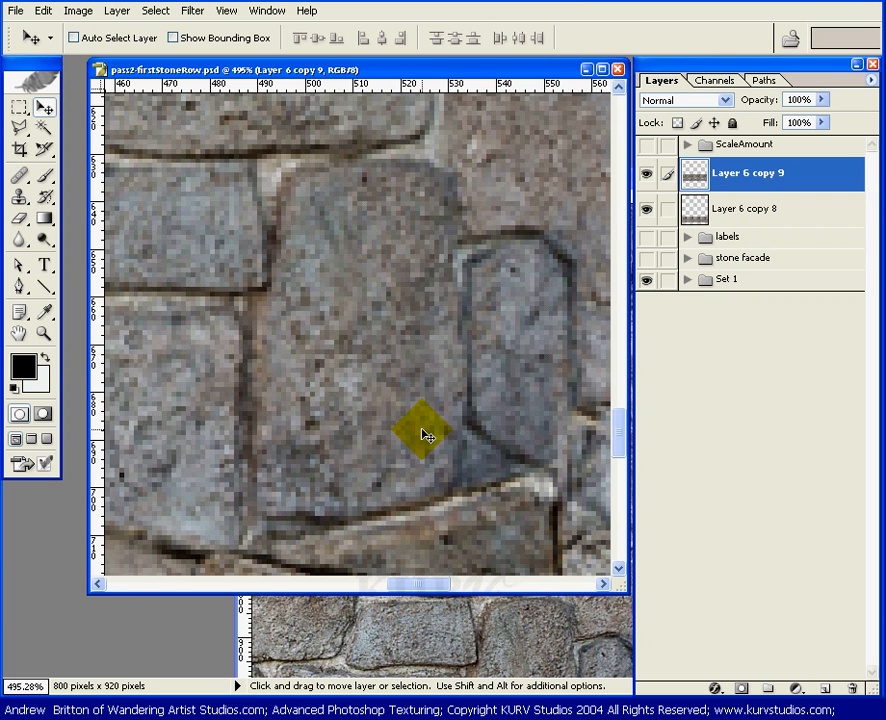
pyautogui.press('Up')
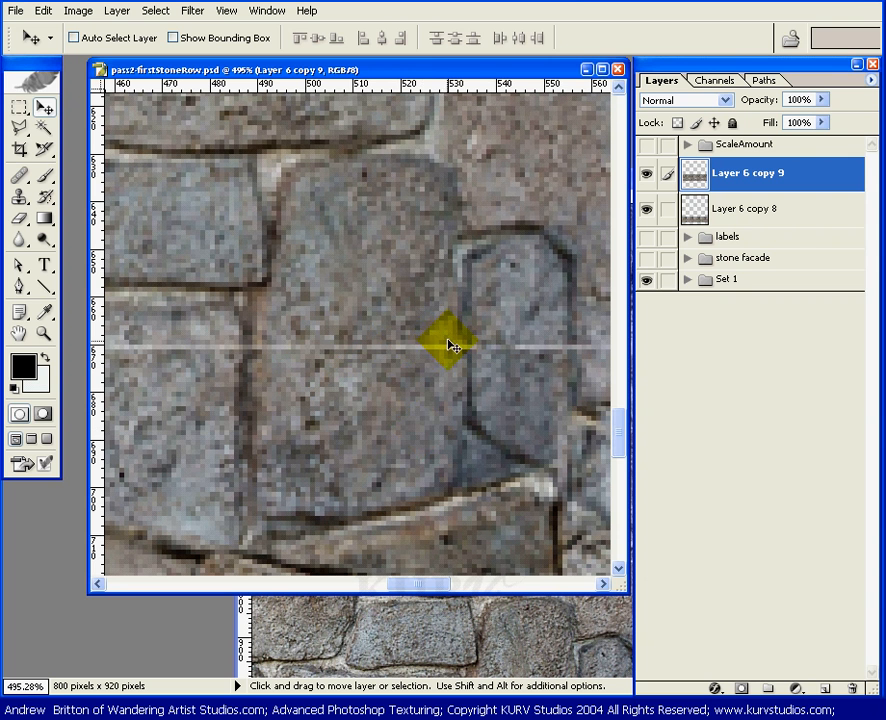
pyautogui.press('Up')
pyautogui.press('Down')
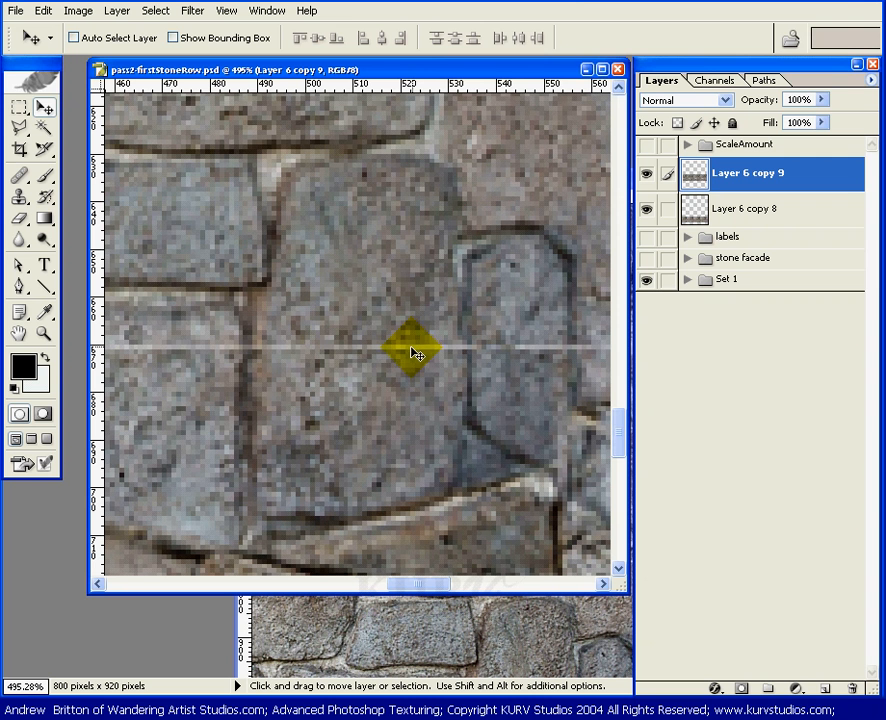
pyautogui.press('Down')
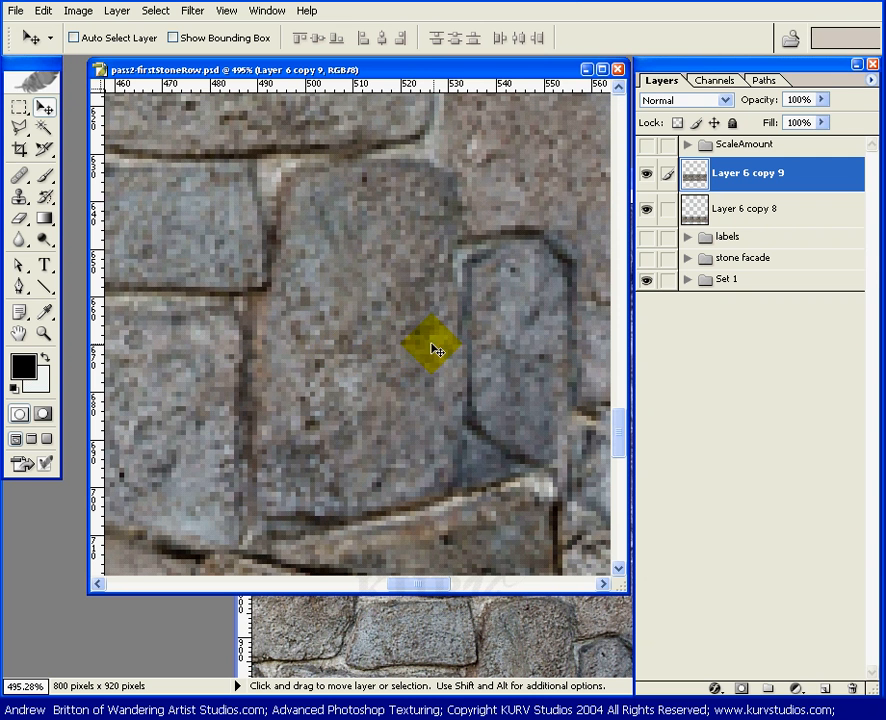
# Examine the two stacked stone rows at several magnifications, checking the seam and the repetition of the pattern.
pyautogui.hotkey('ctrl', '-')
pyautogui.hotkey('ctrl', '-')
pyautogui.hotkey('ctrl', '-')
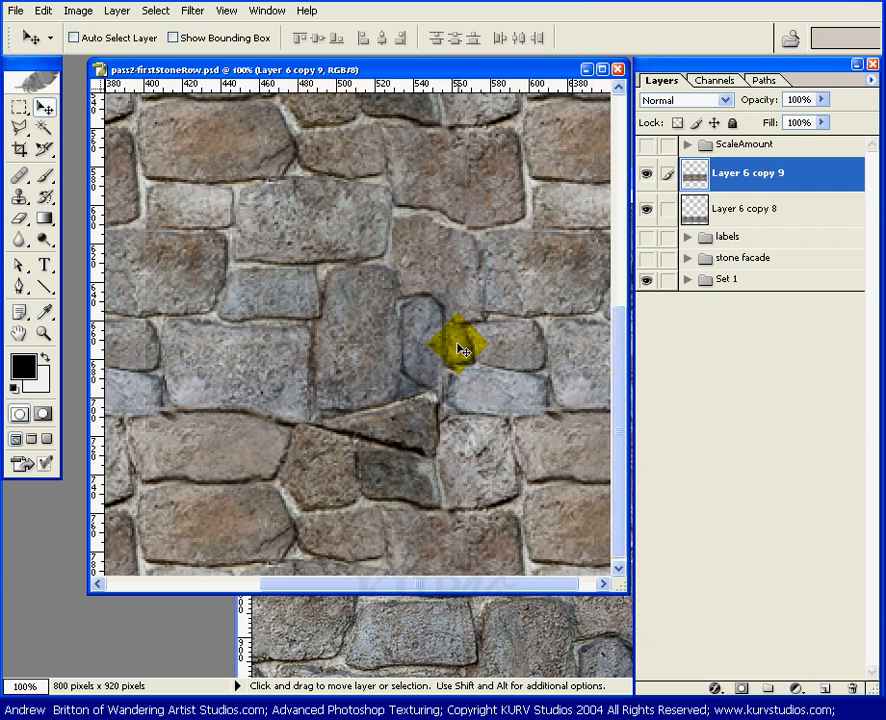
pyautogui.hotkey('ctrl', '-')
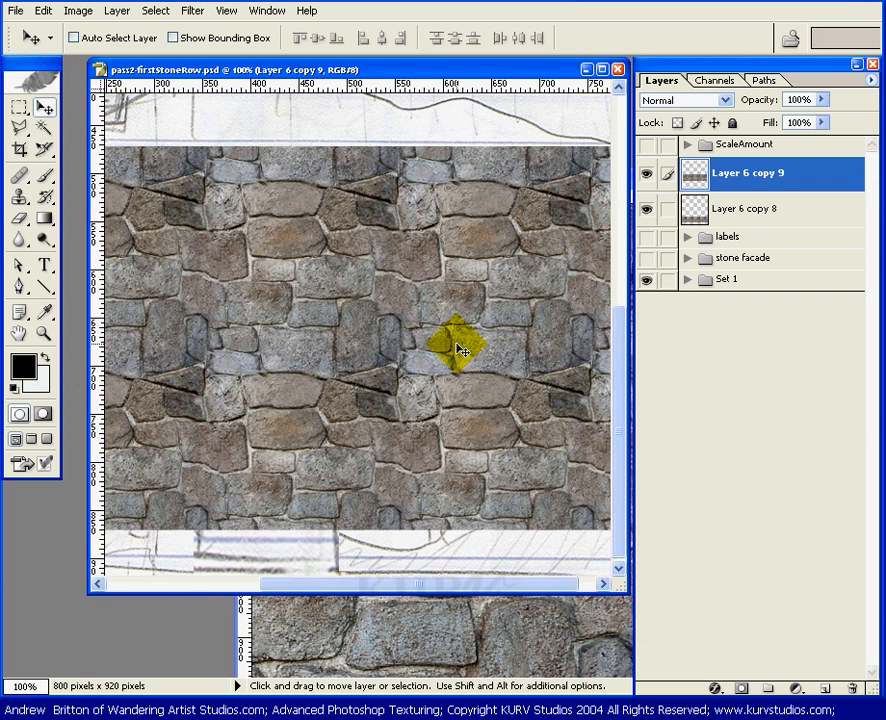
pyautogui.hotkey('ctrl', '-')
pyautogui.hotkey('ctrl', '-')
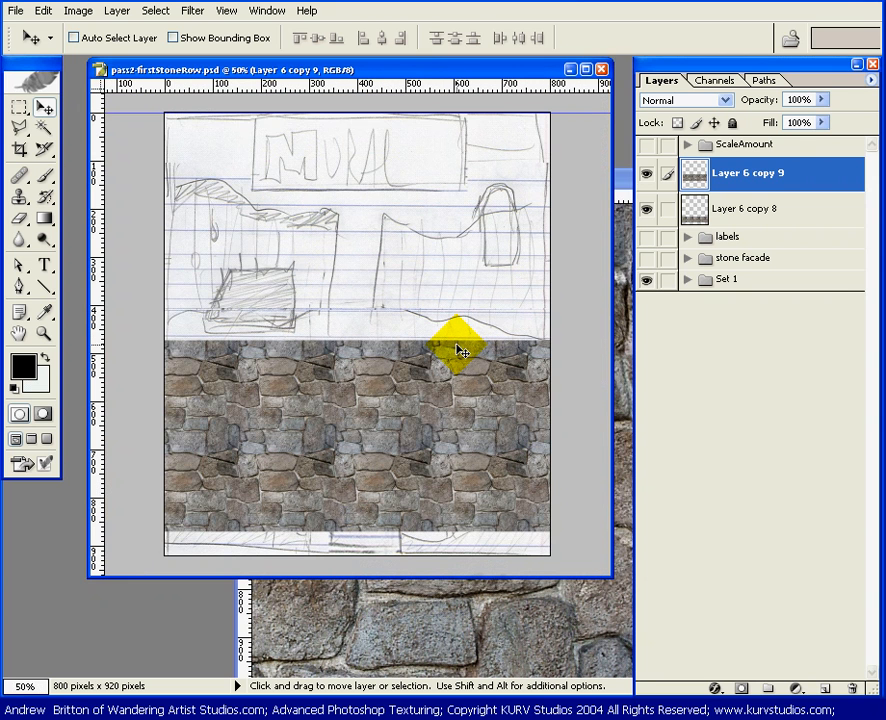
pyautogui.hotkey('ctrl', '+')
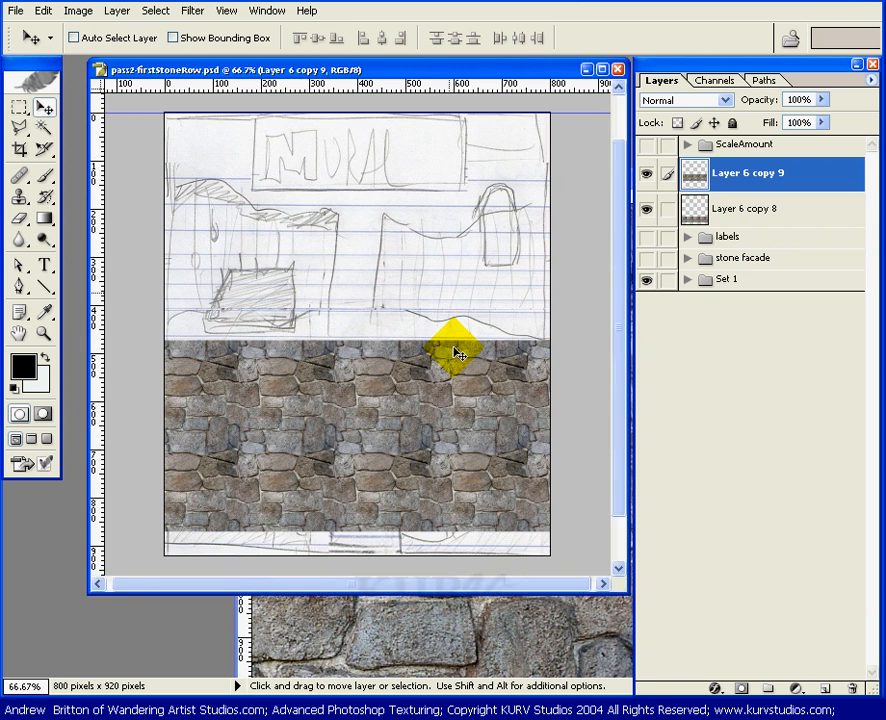
pyautogui.hotkey('ctrl', '+')
pyautogui.hotkey('ctrl', '-')
pyautogui.hotkey('ctrl', '-')
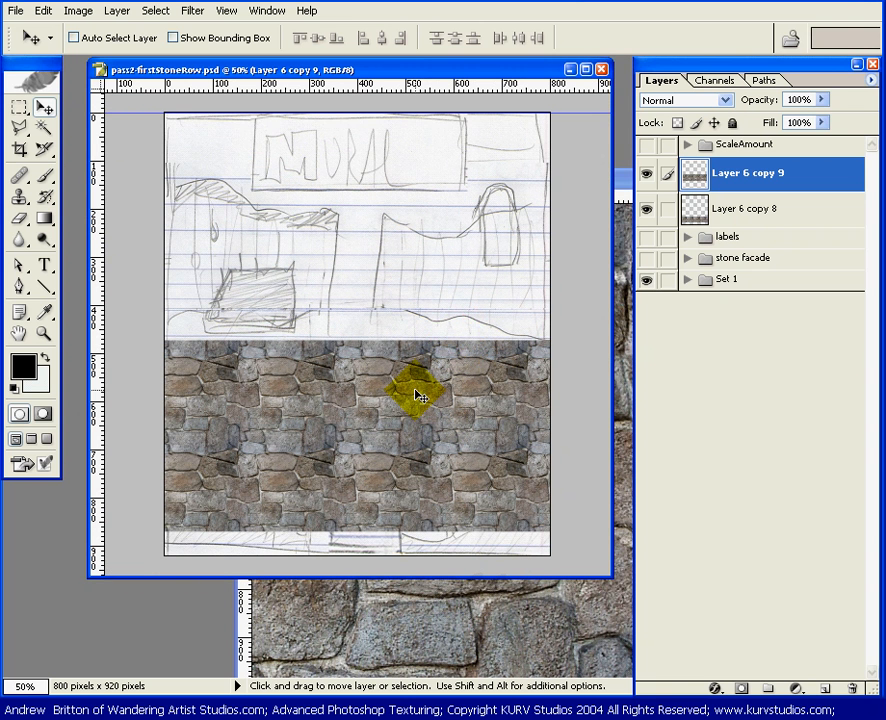
# Duplicate the upper stone row into a third row above it, close the gap between them, and check the seam.
pyautogui.moveTo(412, 398); pyautogui.dragTo(396, 305)
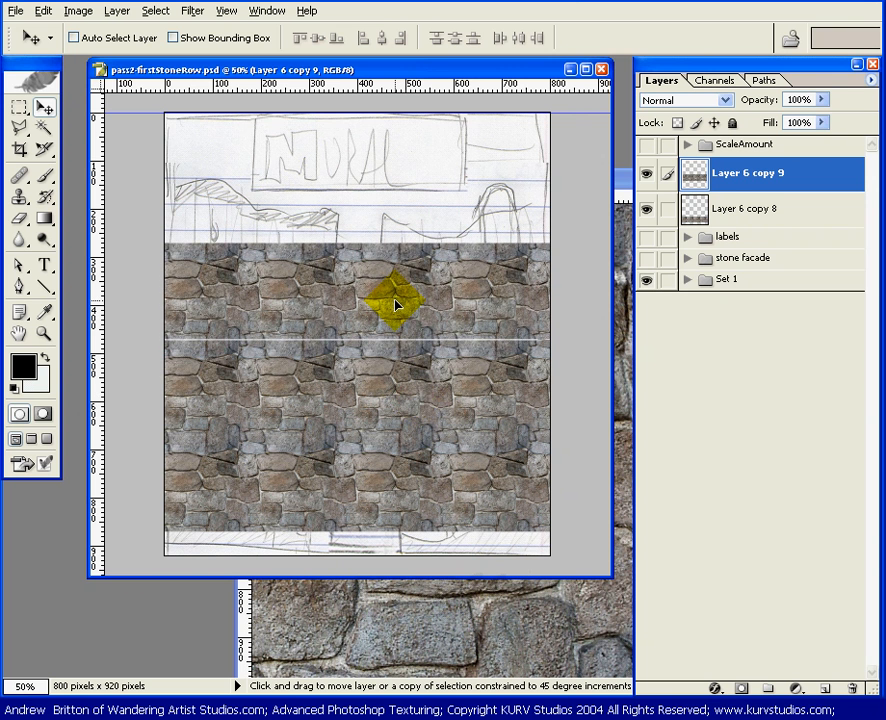
pyautogui.hotkey('ctrl', 'j')
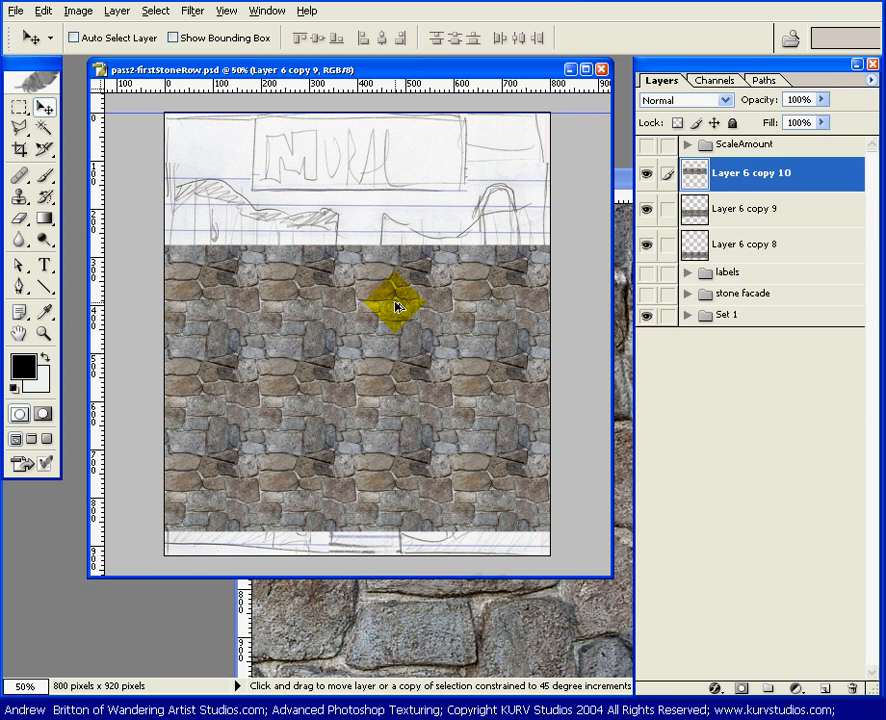
pyautogui.press('z')
pyautogui.moveTo(386, 304); pyautogui.dragTo(430, 387)
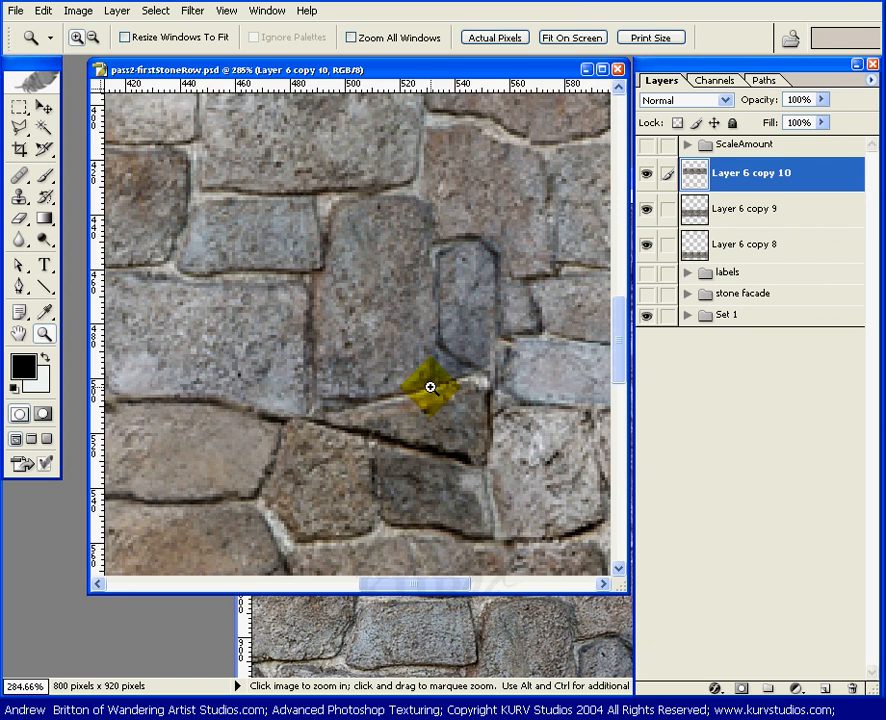
pyautogui.hotkey('ctrl', '0')
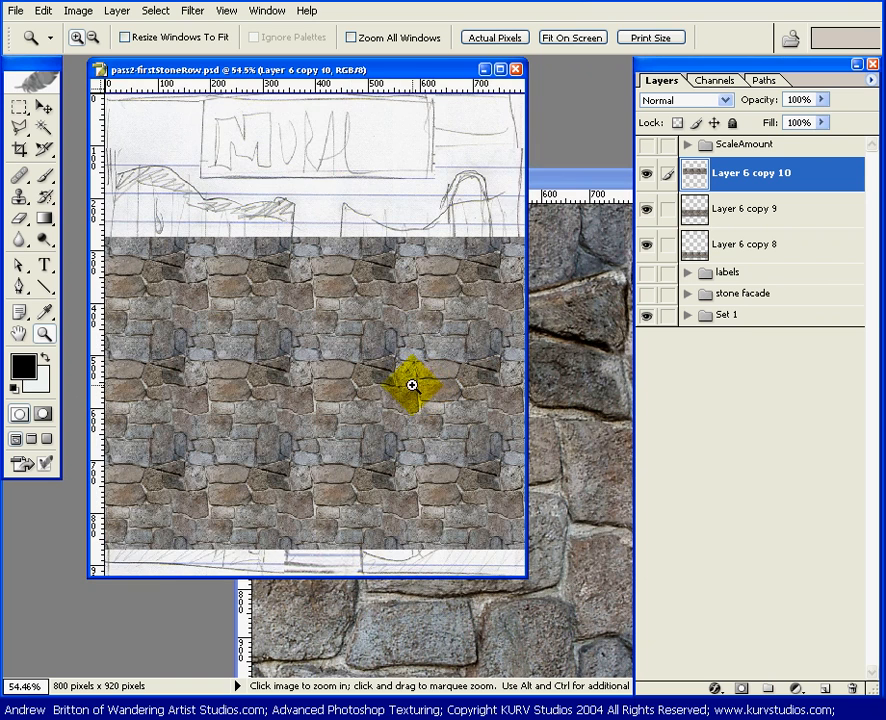
pyautogui.hotkey('ctrl', '-')
pyautogui.hotkey('ctrl', '+')
pyautogui.hotkey('ctrl', '+')
pyautogui.hotkey('ctrl', '+')
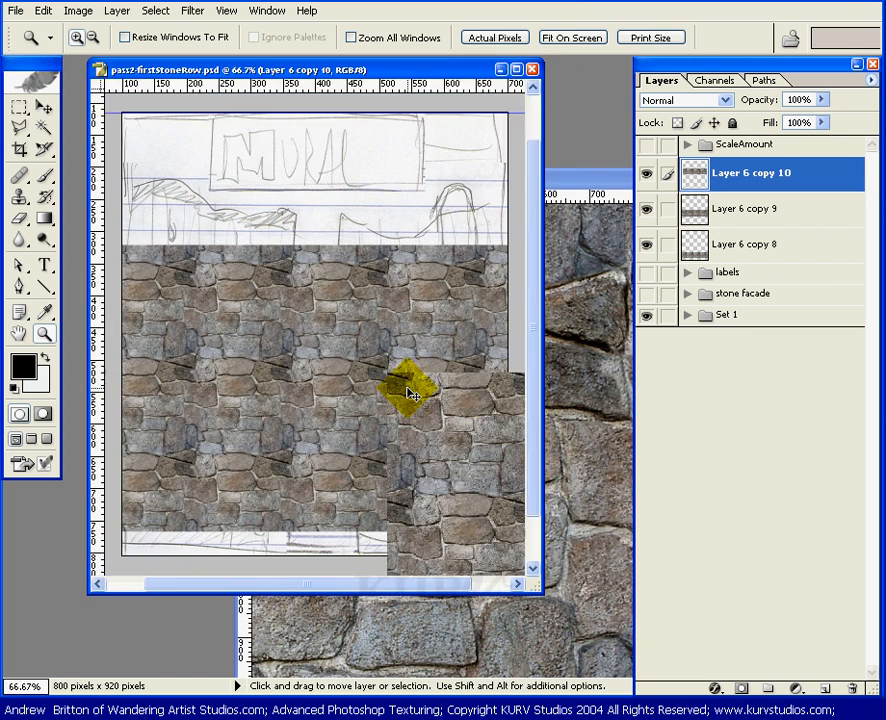
pyautogui.hotkey('ctrl', '0')
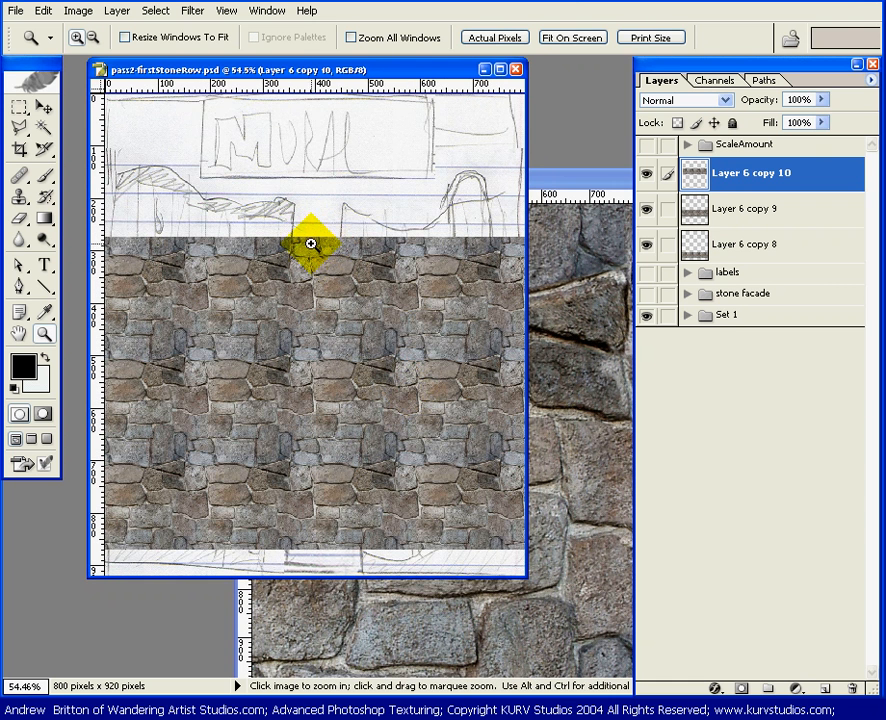
pyautogui.moveTo(278, 73); pyautogui.dragTo(283, 76)
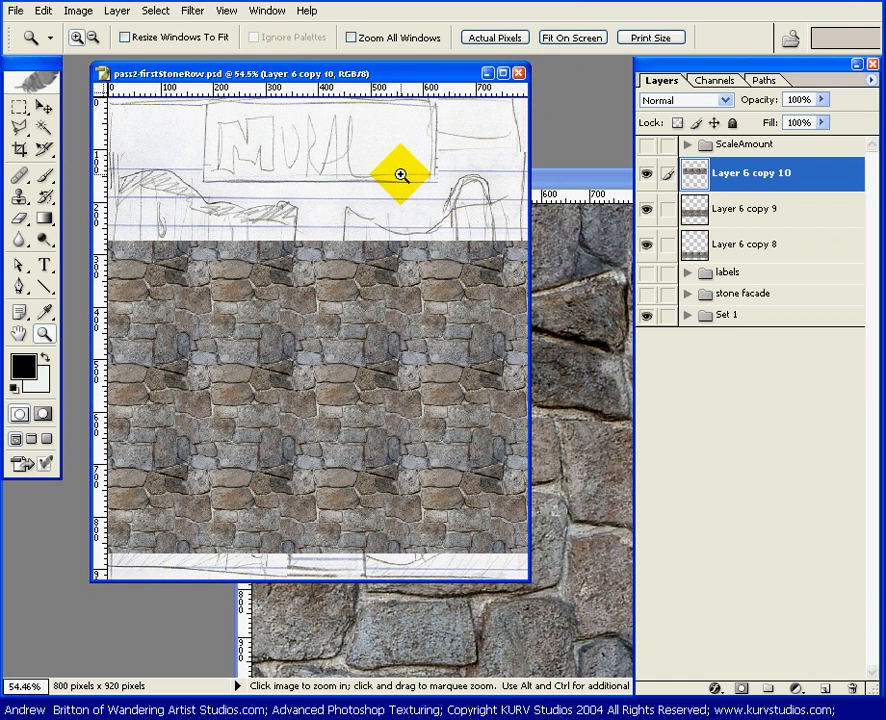
# Duplicate the third stone row into a fourth row above it and nudge the copy down until the gap closes.
pyautogui.press('v')
pyautogui.moveTo(368, 269); pyautogui.dragTo(394, 247)
pyautogui.press('z')
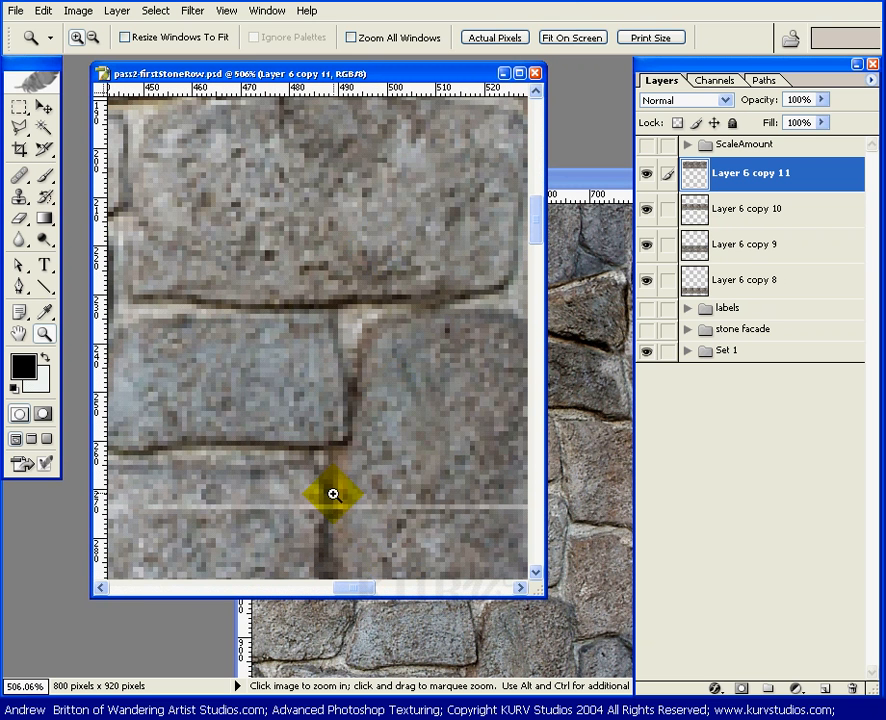
pyautogui.press('v')
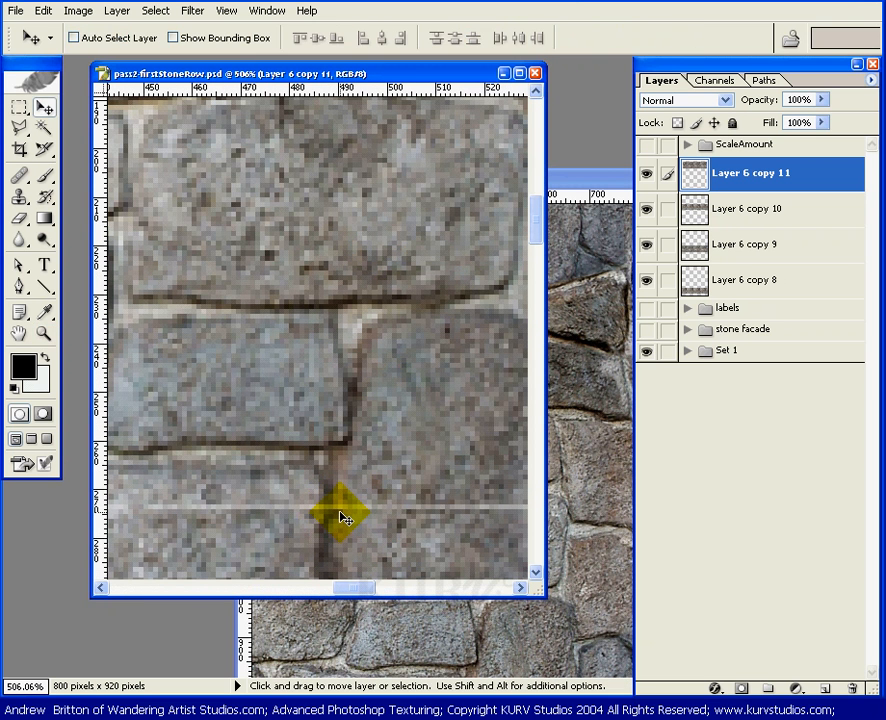
pyautogui.press('Down')
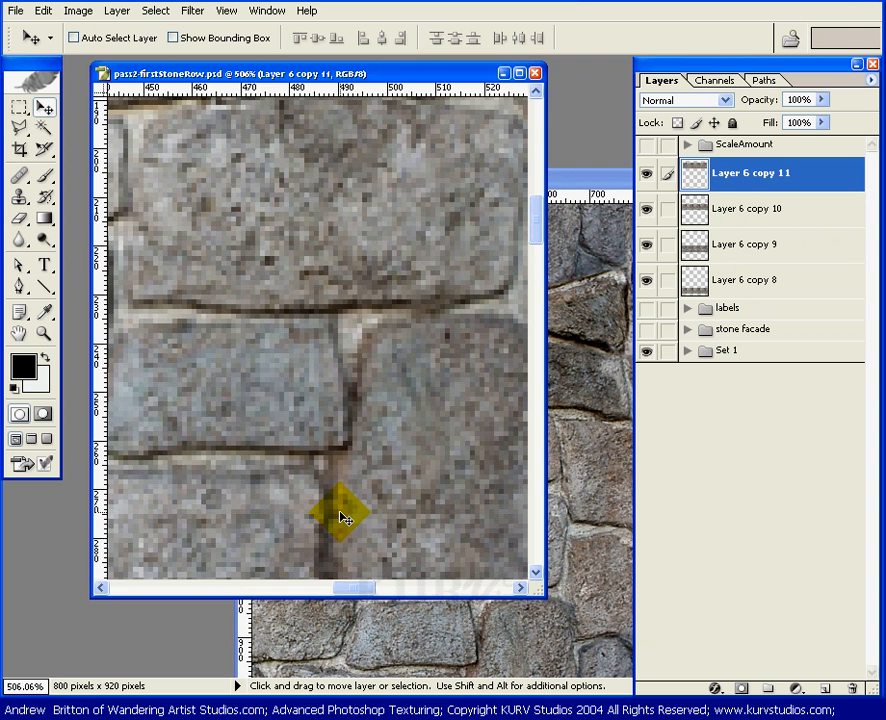
pyautogui.hotkey('ctrl', '0')
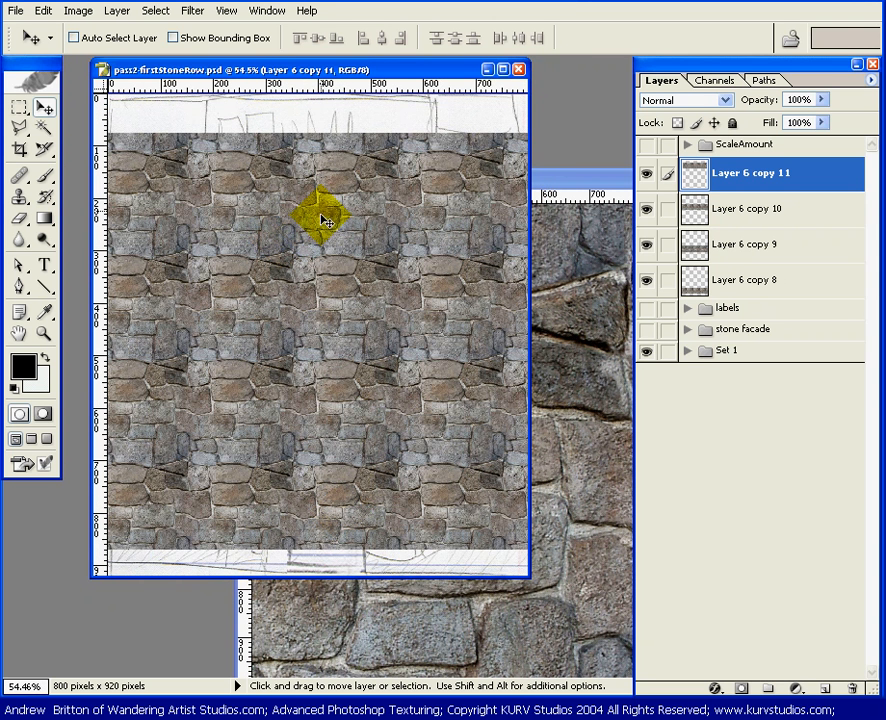
# Duplicate the fourth stone row to cover the remaining upper part of the canvas and align its seam with the row below.
pyautogui.moveTo(312, 196)
pyautogui.mouseDown()
pyautogui.moveTo(302, 119)
pyautogui.moveTo(361, 215)
pyautogui.mouseUp()
pyautogui.press('z')
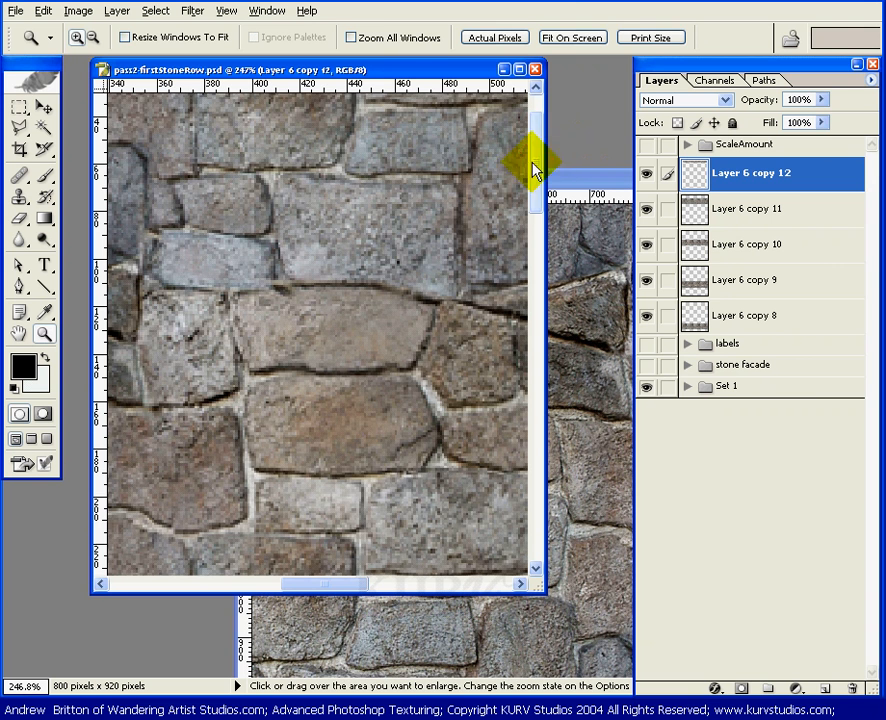
pyautogui.scroll(3, 369, 300)
pyautogui.press('v')
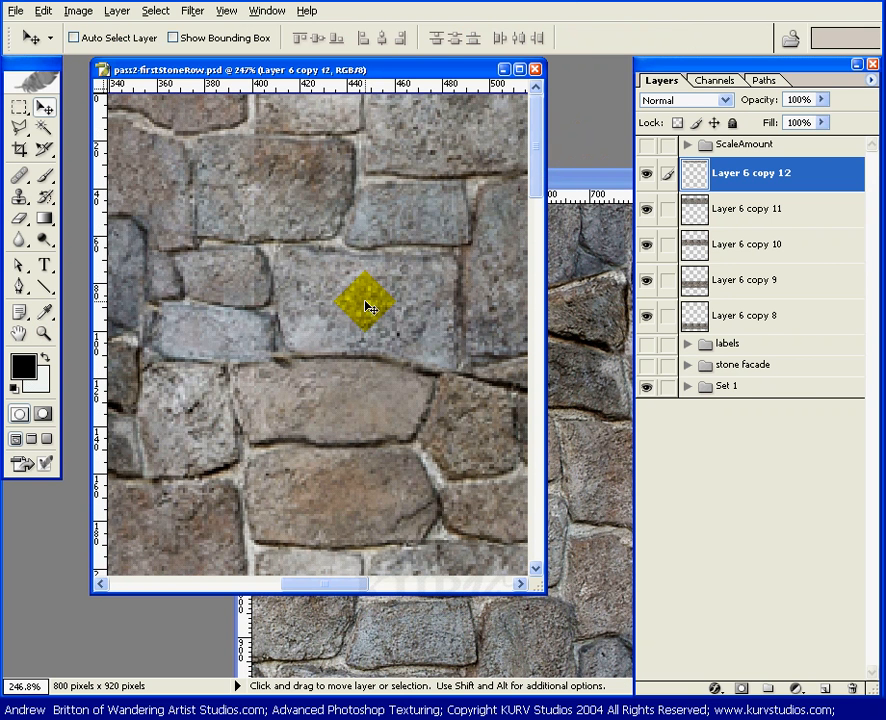
pyautogui.moveTo(366, 304); pyautogui.dragTo(343, 282)
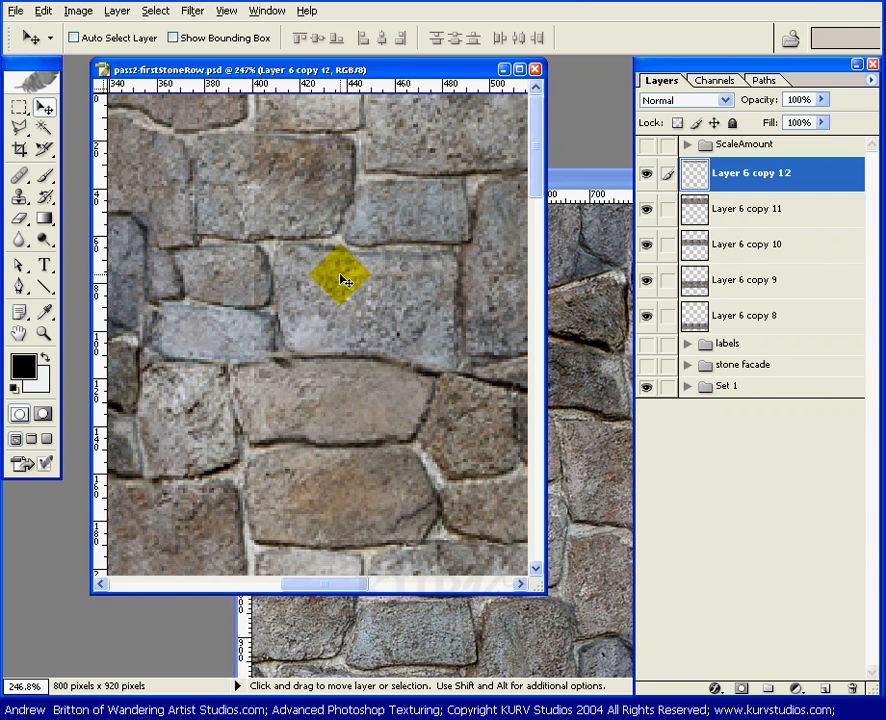
pyautogui.hotkey('ctrl', '0')
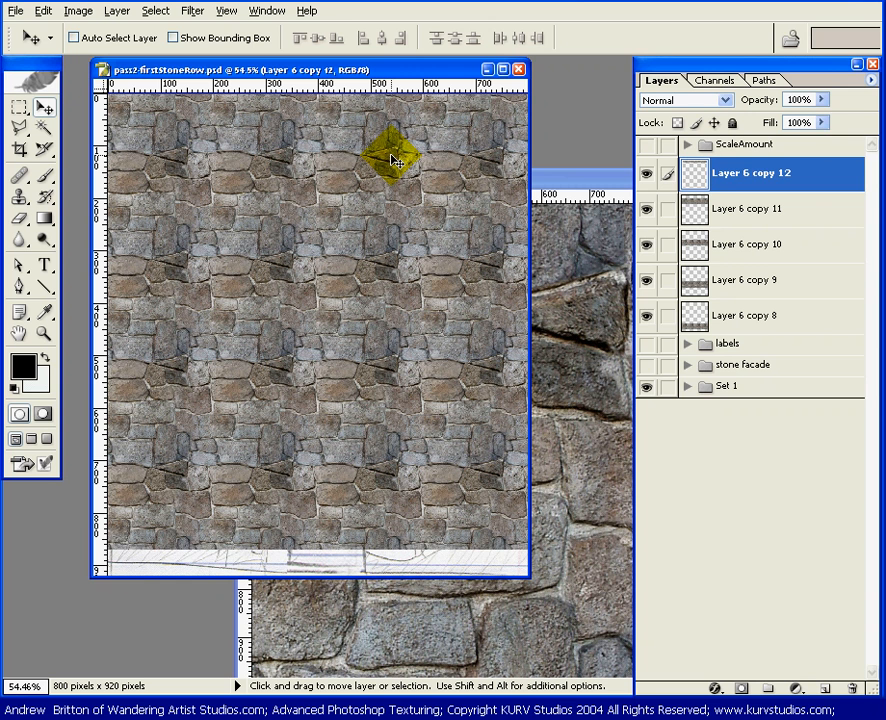
# Link all five stone row layers and merge them into a single layer.
pyautogui.click(668, 210)
pyautogui.click(668, 245)
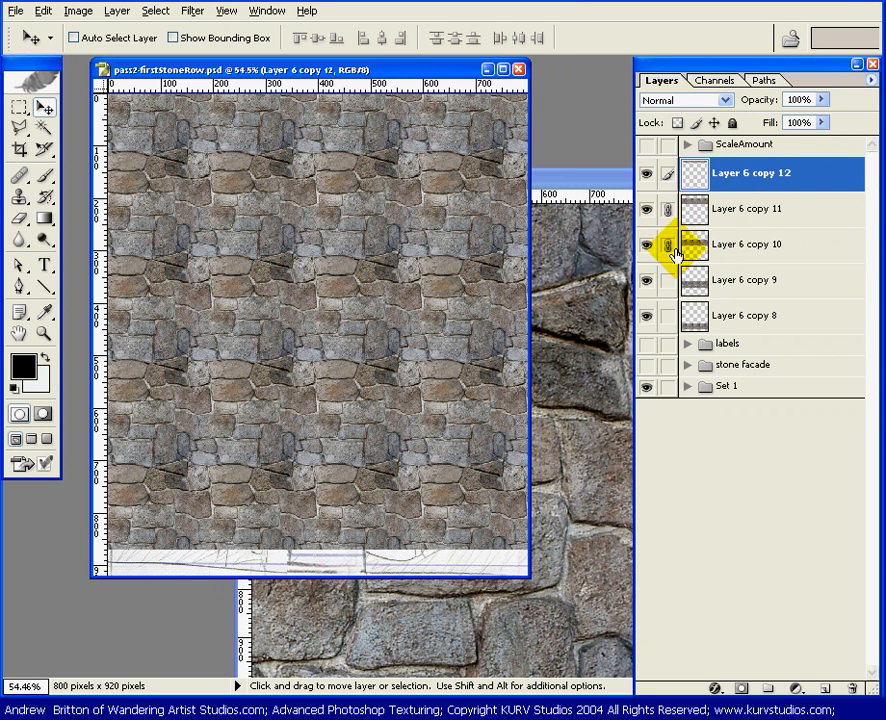
pyautogui.click(668, 281)
pyautogui.click(668, 316)
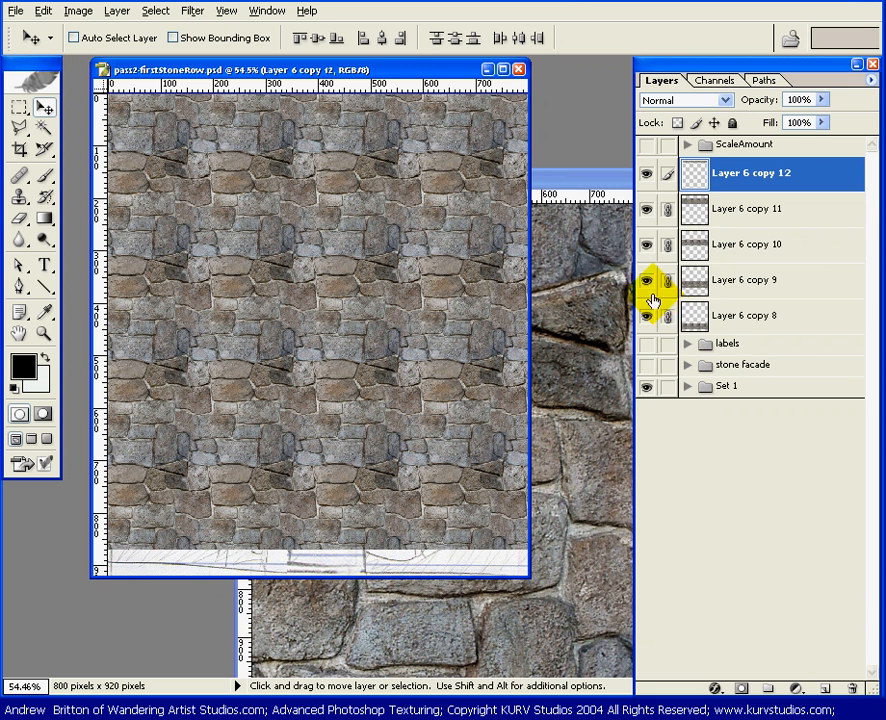
pyautogui.hotkey('ctrl', 'e')
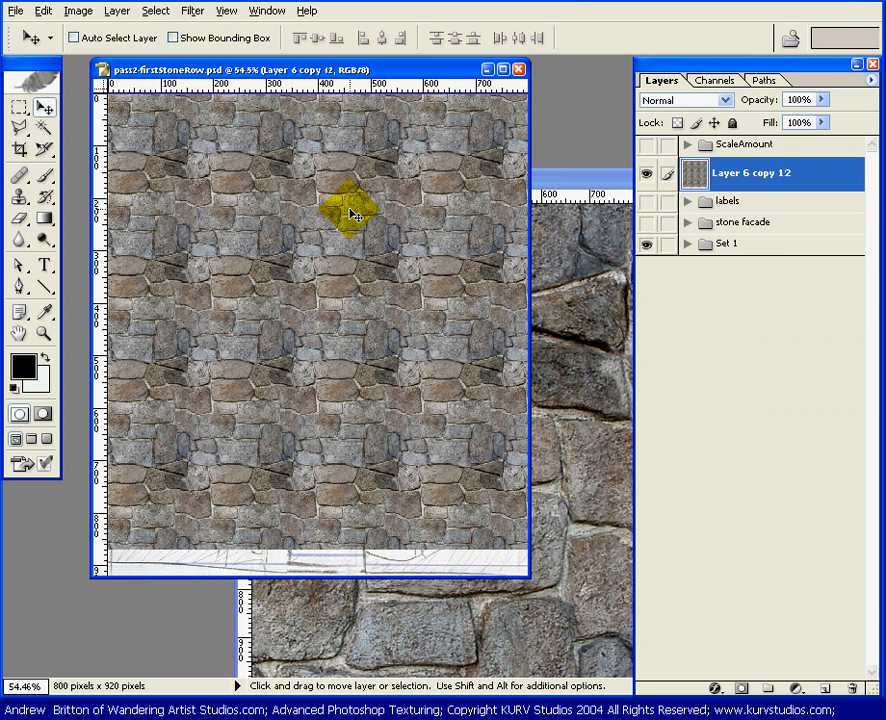
# Rename the merged stone layer as Stone Facade.
pyautogui.click(747, 176)
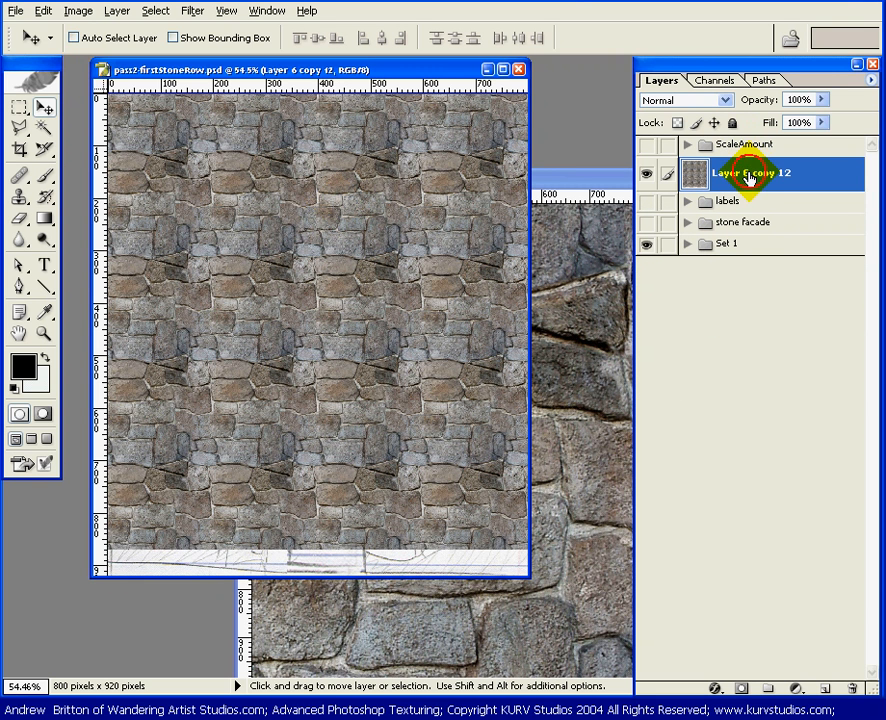
pyautogui.doubleClick(748, 176)
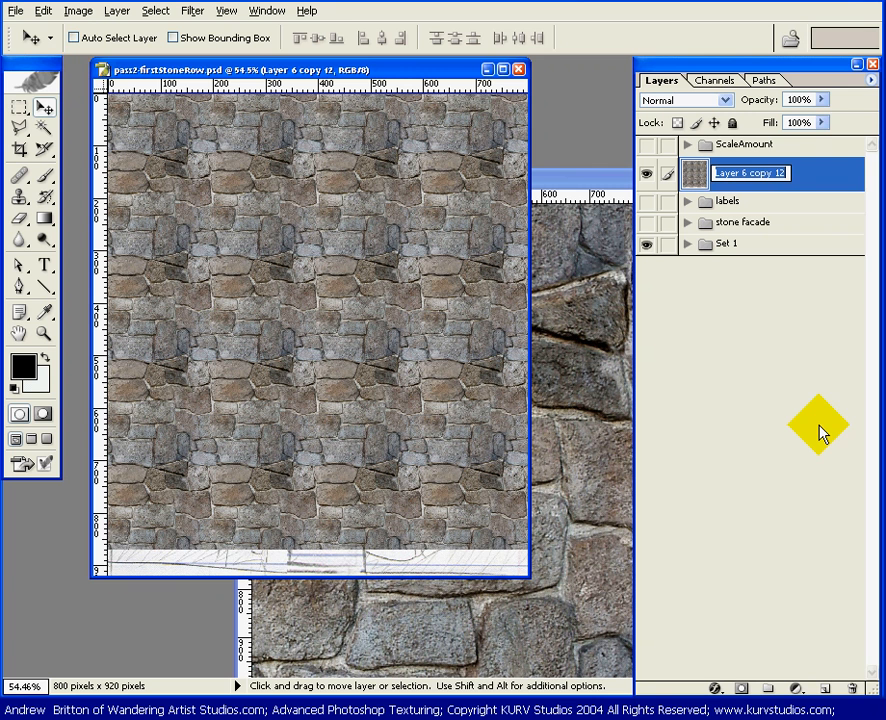
pyautogui.write('Ston')
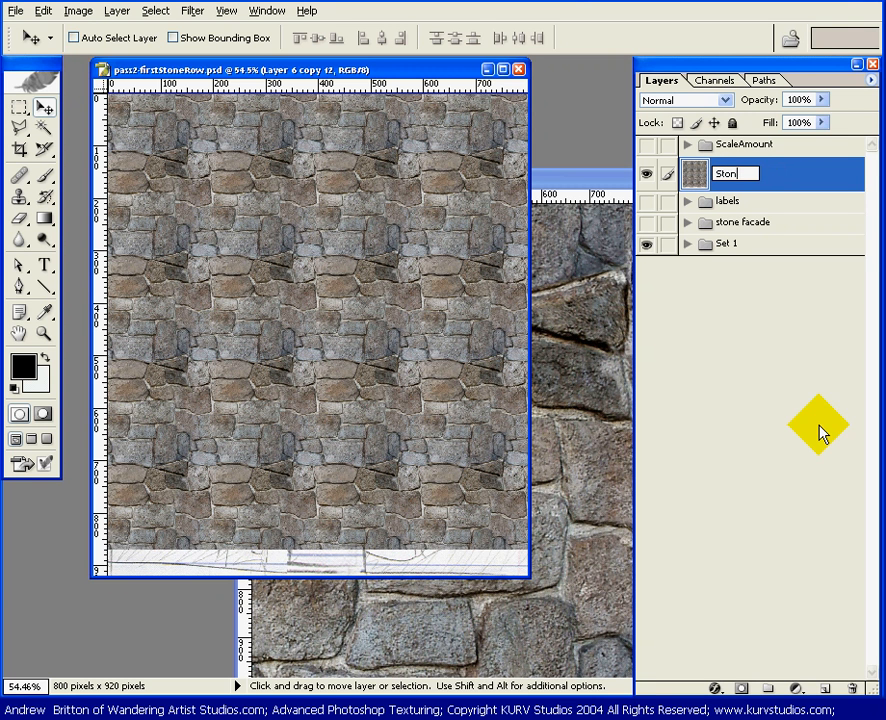
pyautogui.write('e Fad')
pyautogui.press('Return')
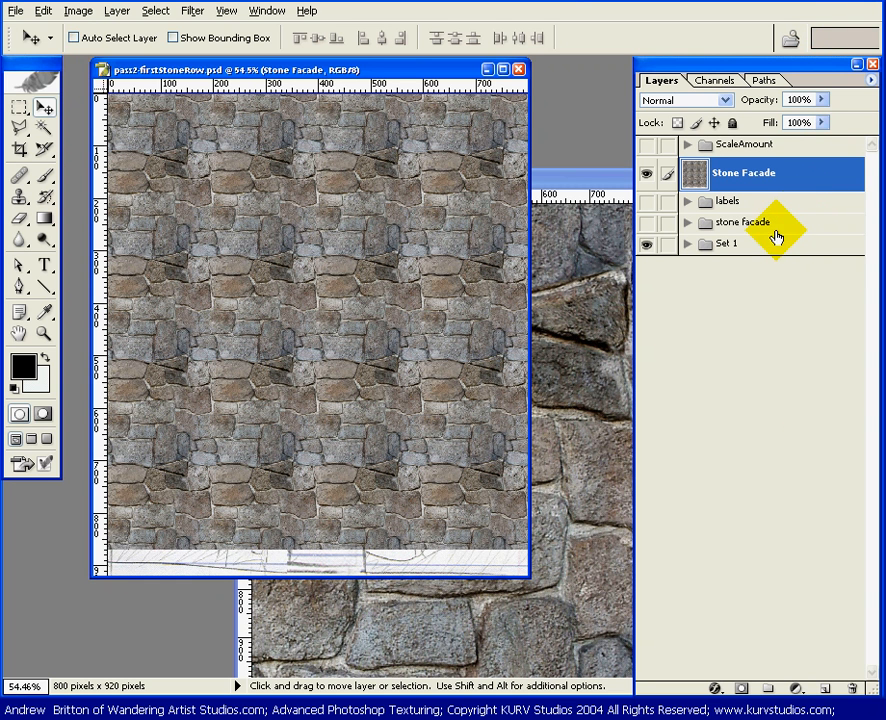
# Delete the old stone facade layer set and move the ScaleAmount set below the labels set.
pyautogui.moveTo(792, 232); pyautogui.dragTo(862, 690)
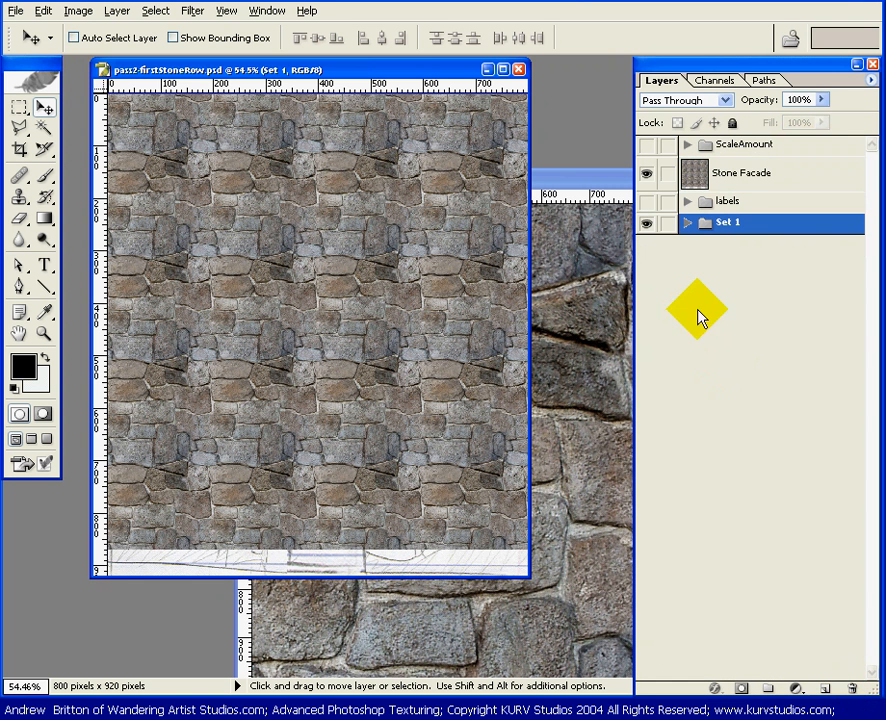
pyautogui.click(748, 176)
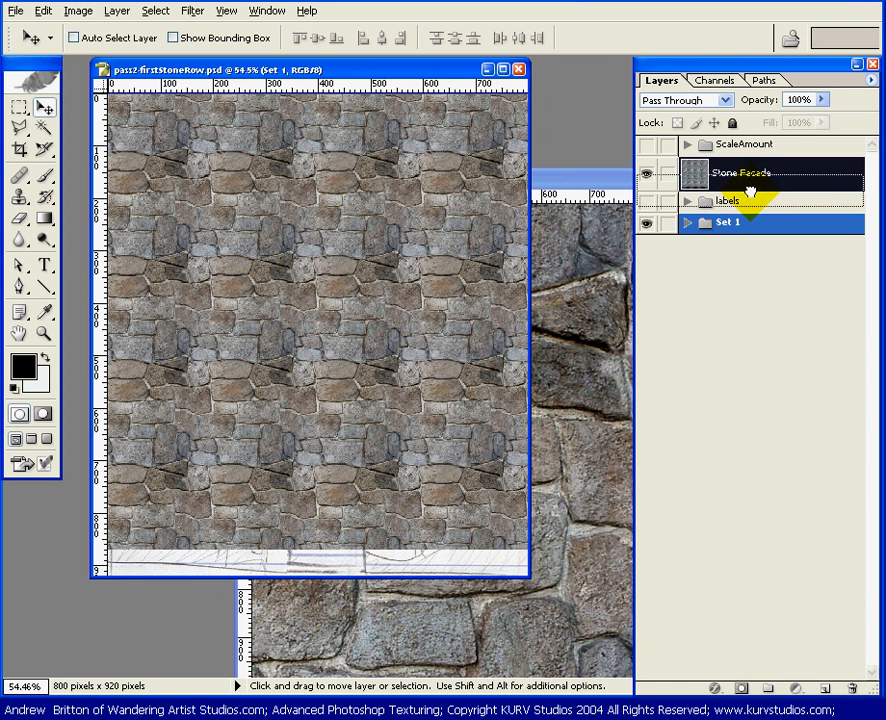
pyautogui.moveTo(748, 143); pyautogui.dragTo(753, 218)
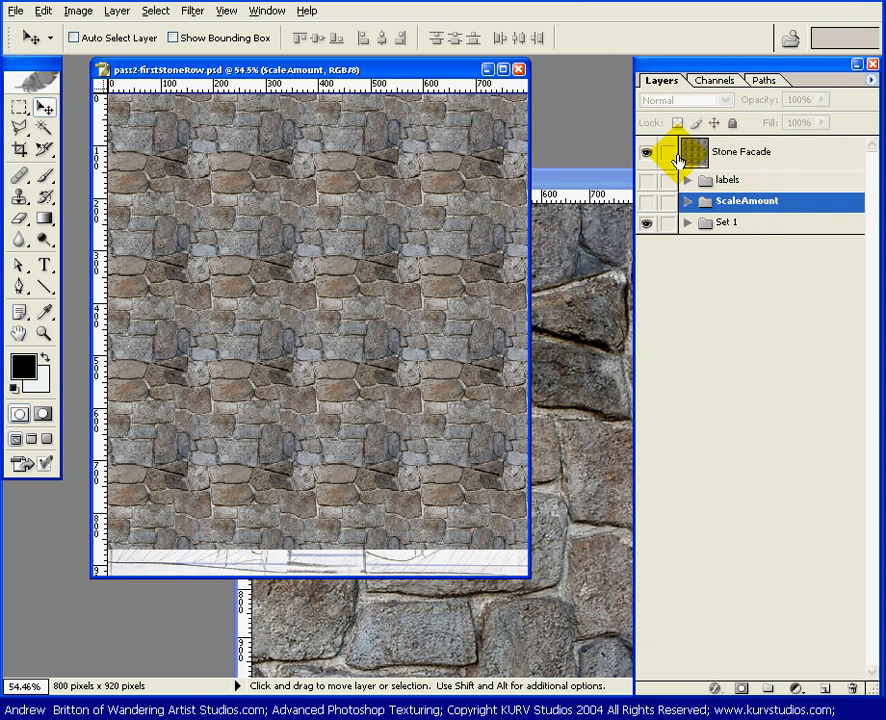
# Close the StoneHearth.jpg source image and reposition the facade document window.
pyautogui.moveTo(366, 67); pyautogui.dragTo(372, 101)
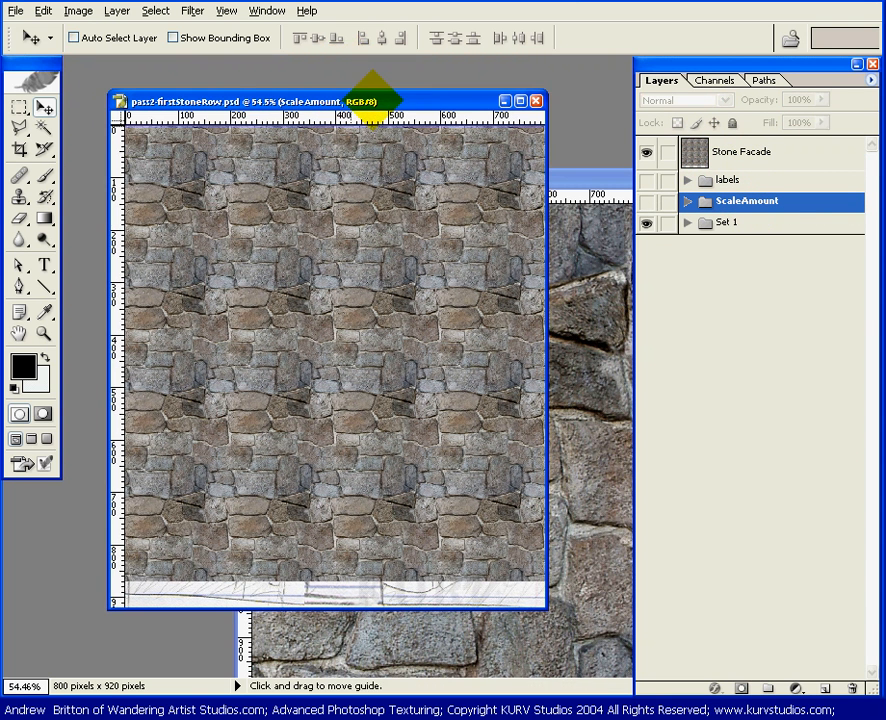
pyautogui.click(628, 178)
pyautogui.moveTo(512, 184); pyautogui.dragTo(325, 90)
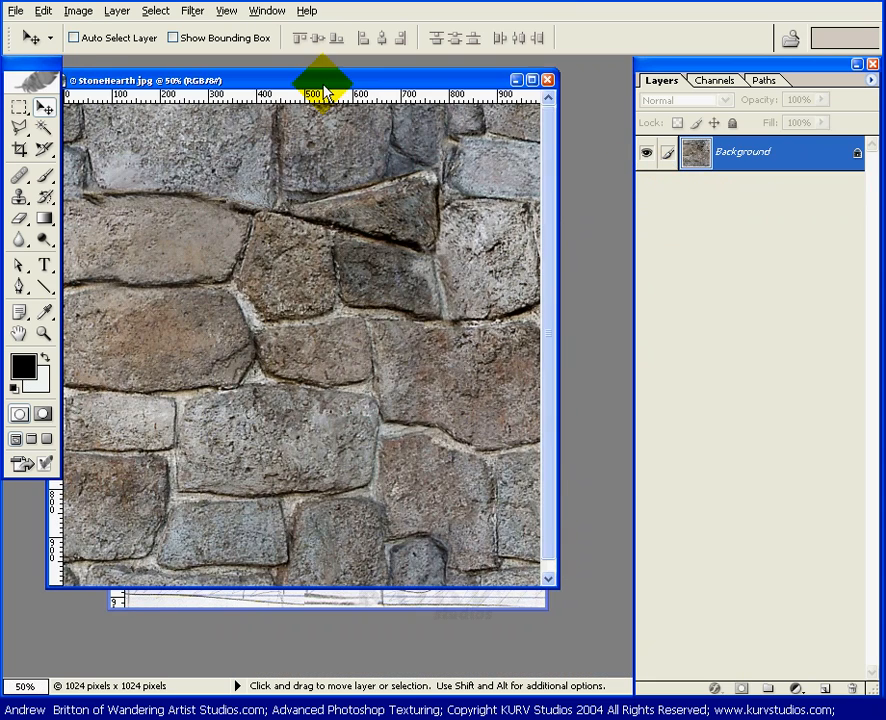
pyautogui.click(547, 79)
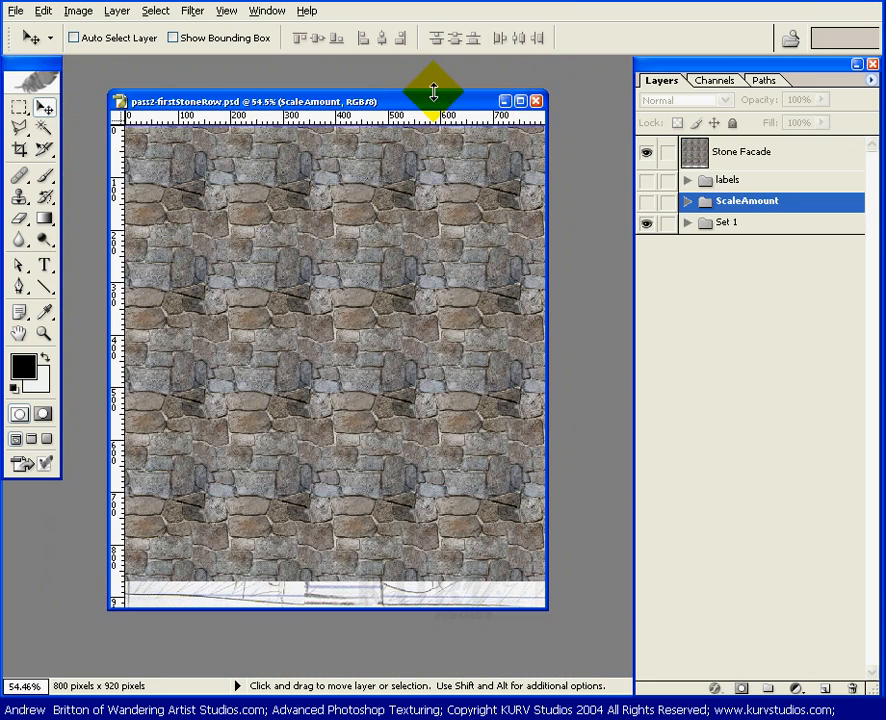
pyautogui.moveTo(433, 92); pyautogui.dragTo(435, 75)
# Open the File Browser on the Stone folder, clear the palettes away from it, and look through the texture thumbnails.
pyautogui.click(790, 38)
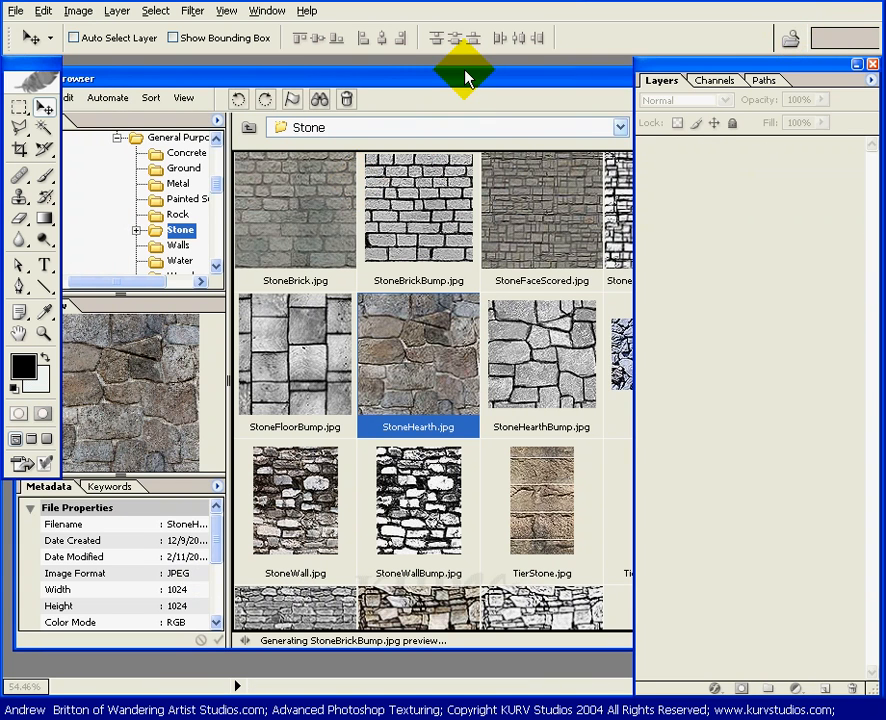
pyautogui.moveTo(465, 78); pyautogui.dragTo(455, 75)
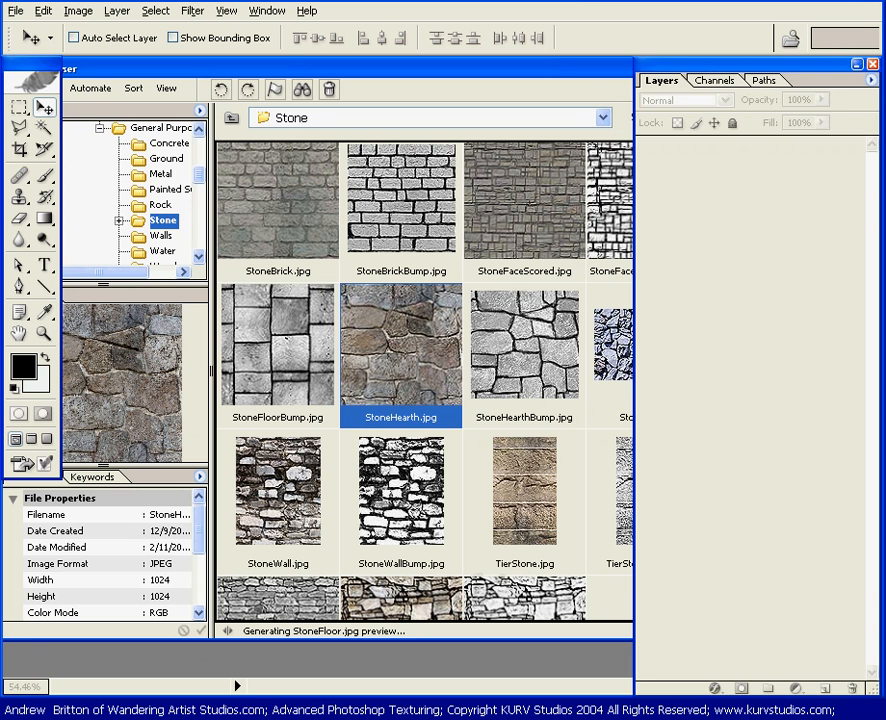
pyautogui.click(872, 64)
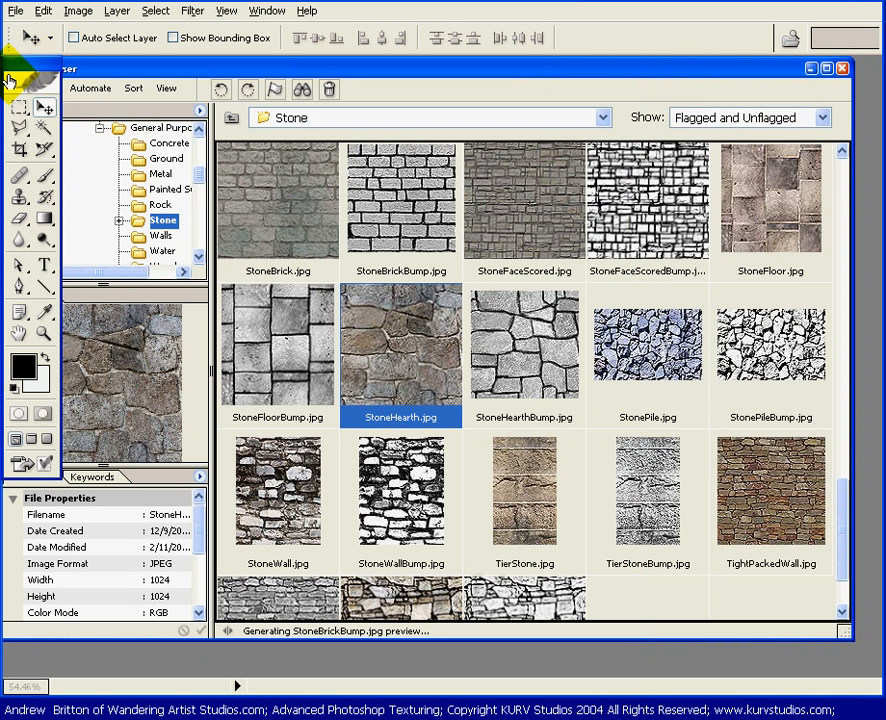
pyautogui.moveTo(9, 66); pyautogui.dragTo(0, 66)
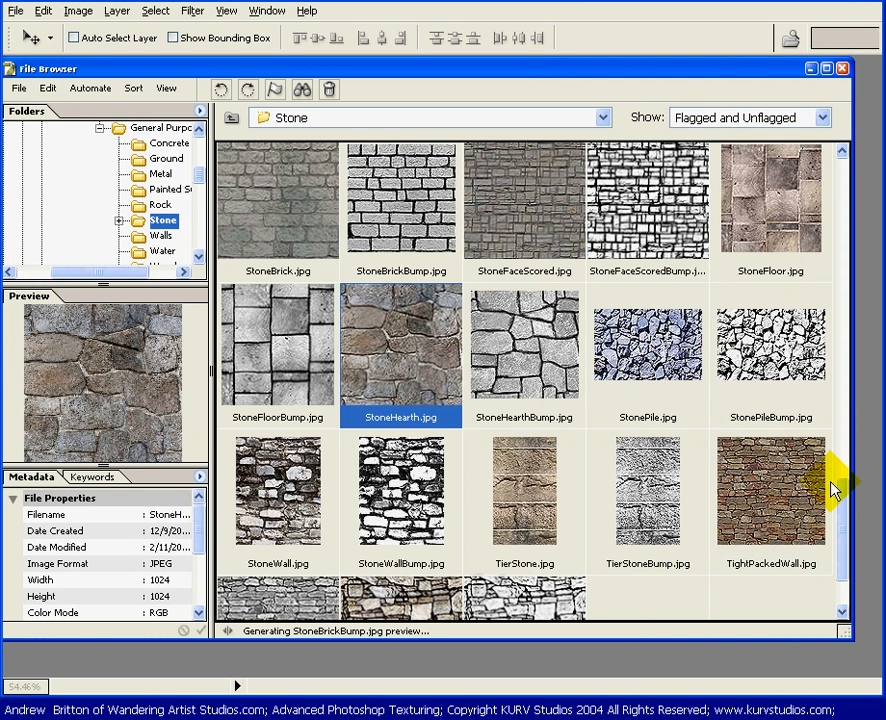
pyautogui.scroll(2, 830, 482)
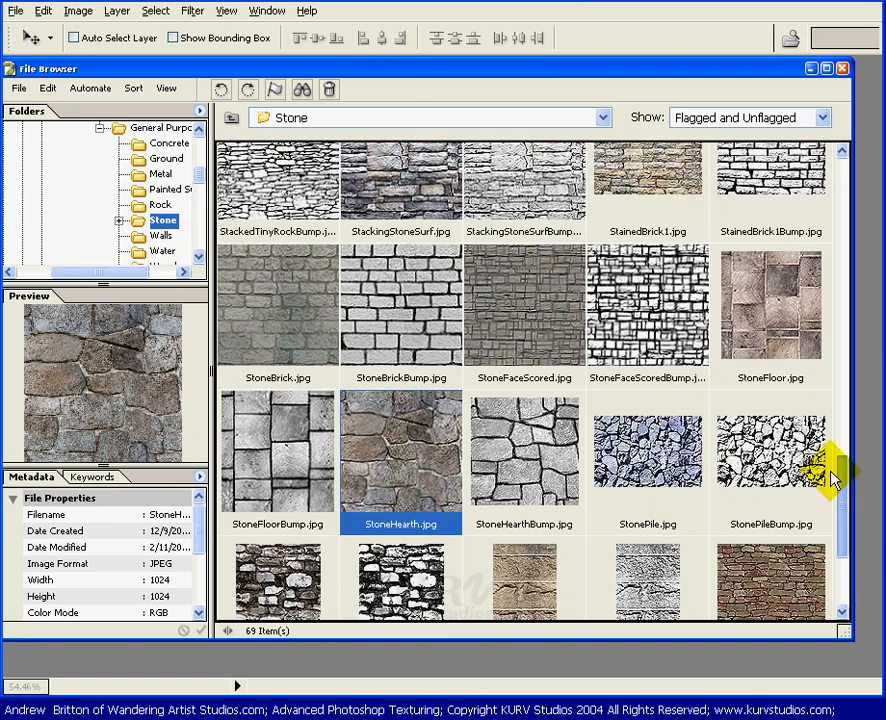
# Move the File Browser away from the facade document and display the element labels over the stone texture.
pyautogui.moveTo(362, 68); pyautogui.dragTo(619, 344)
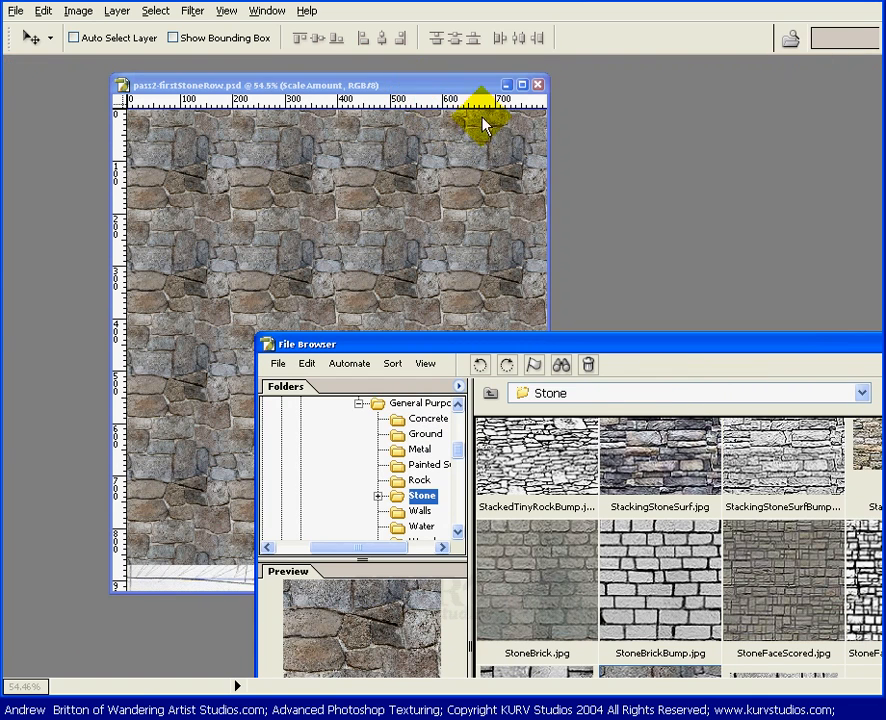
pyautogui.moveTo(545, 344); pyautogui.dragTo(657, 433)
pyautogui.click(480, 86)
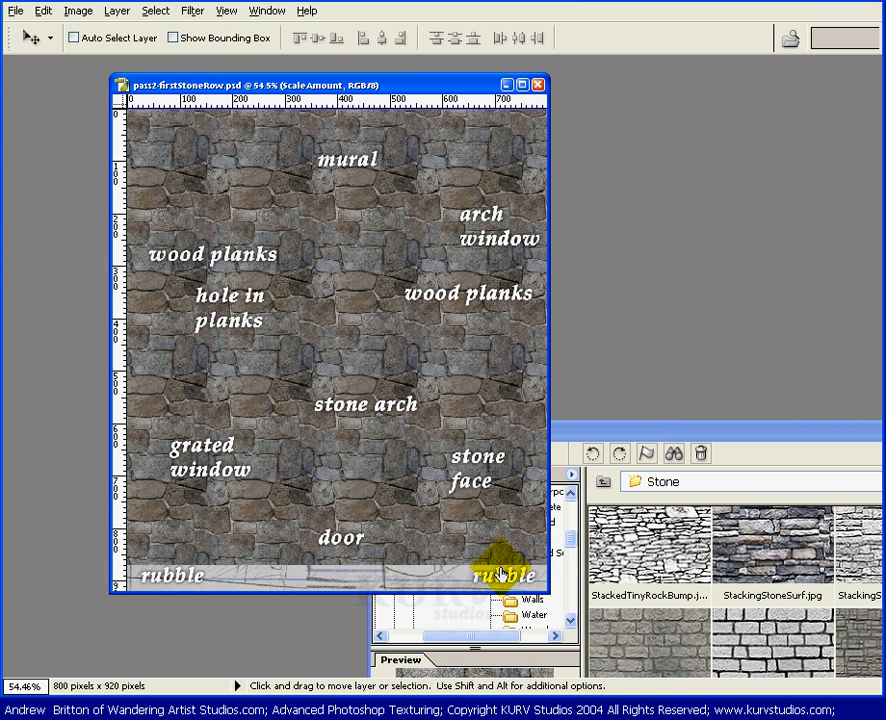
# Bring the File Browser back over the facade document so the Stone folder's thumbnails are in view.
pyautogui.click(585, 430)
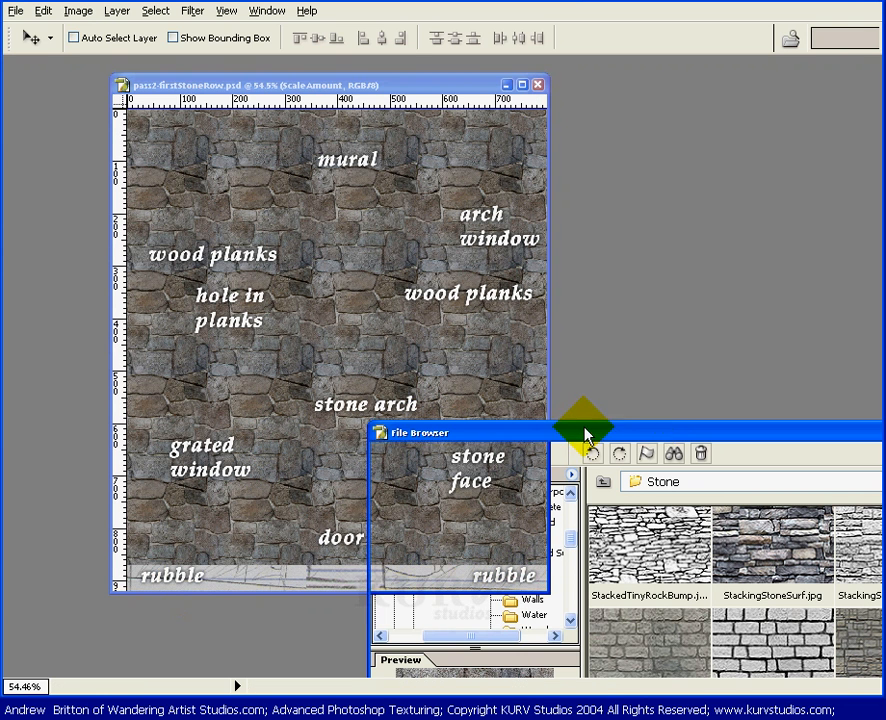
pyautogui.moveTo(657, 437); pyautogui.dragTo(436, 225)
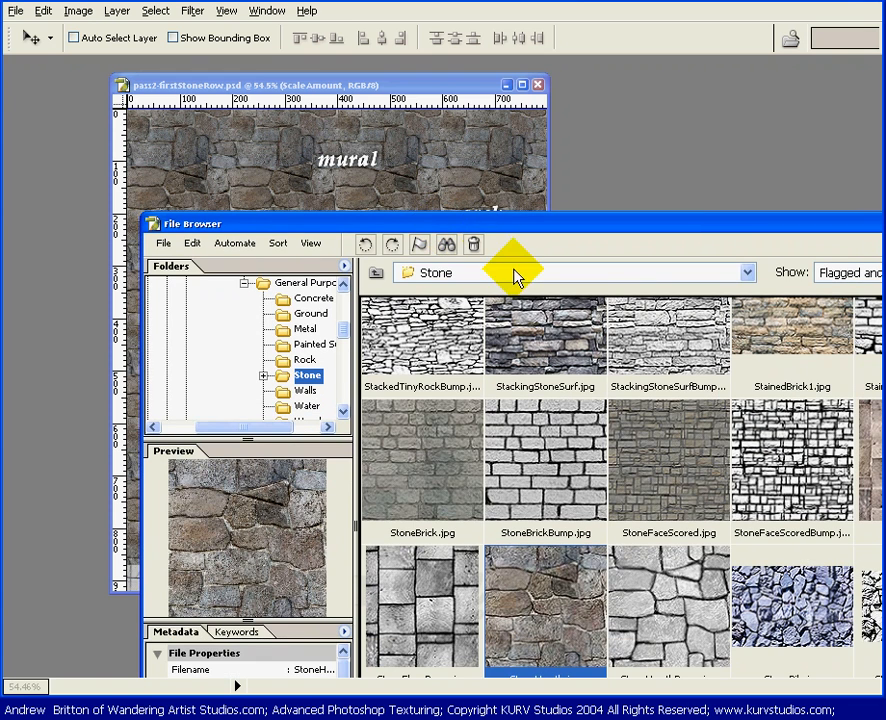
pyautogui.moveTo(609, 216); pyautogui.dragTo(610, 247)
pyautogui.moveTo(545, 165); pyautogui.dragTo(545, 165)
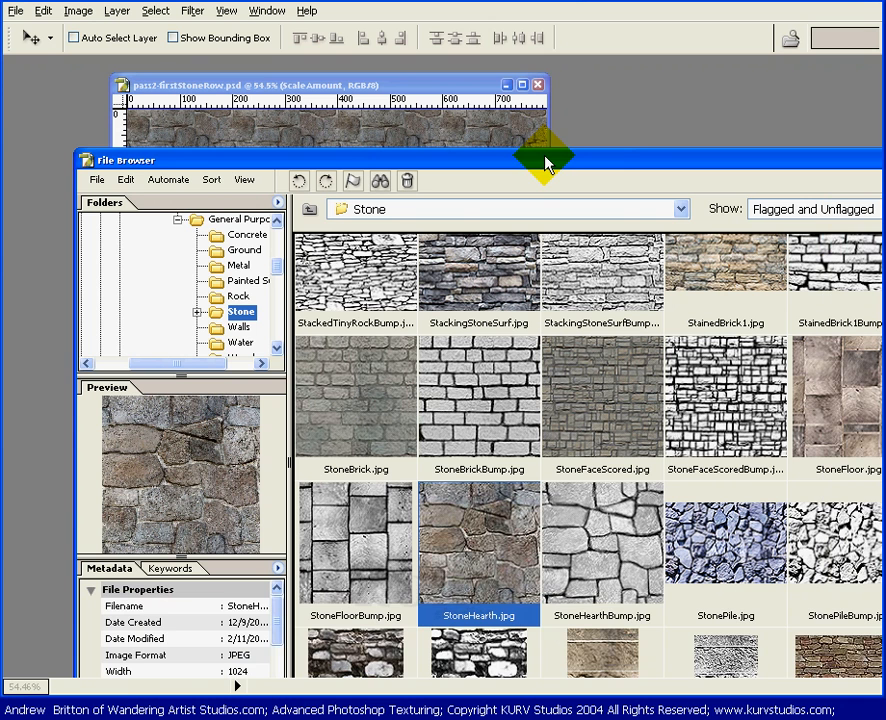